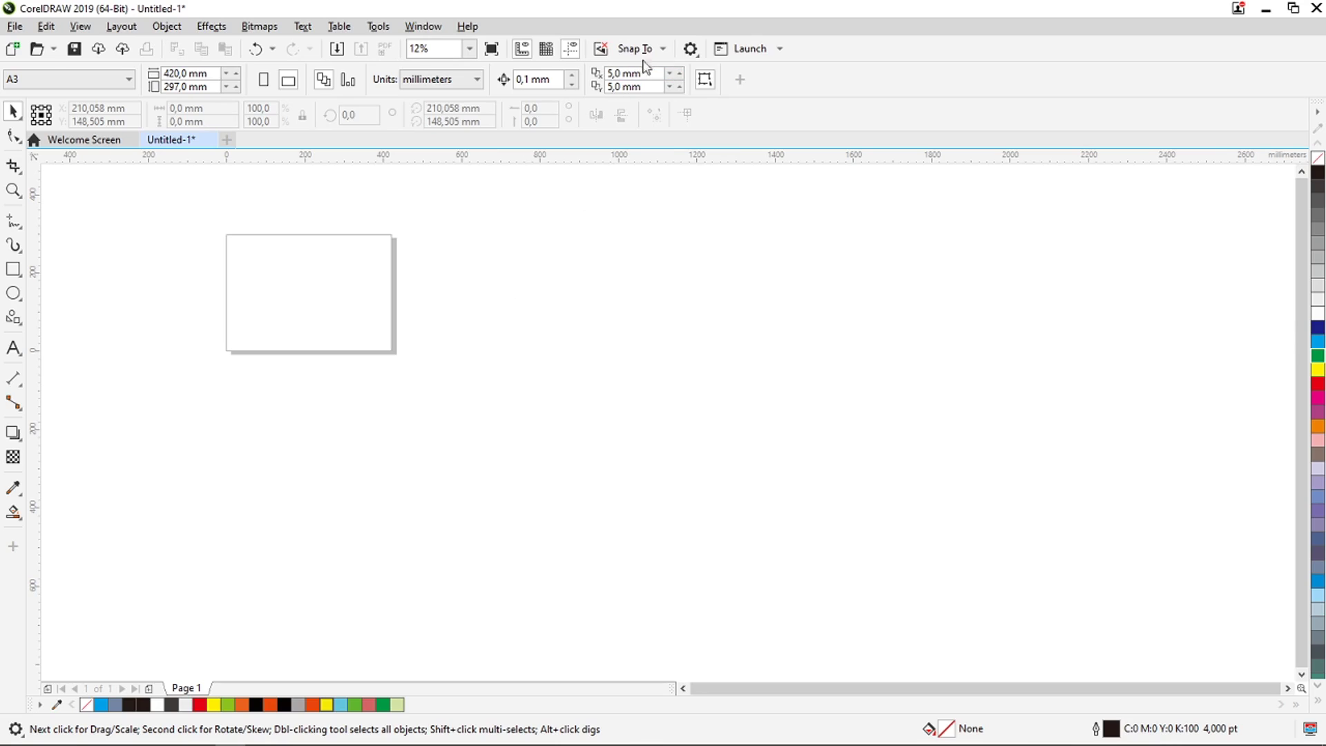
Draw a tall ellipse about 218 mm wide and 392 mm high to the right of the page.
left_click(663, 50)
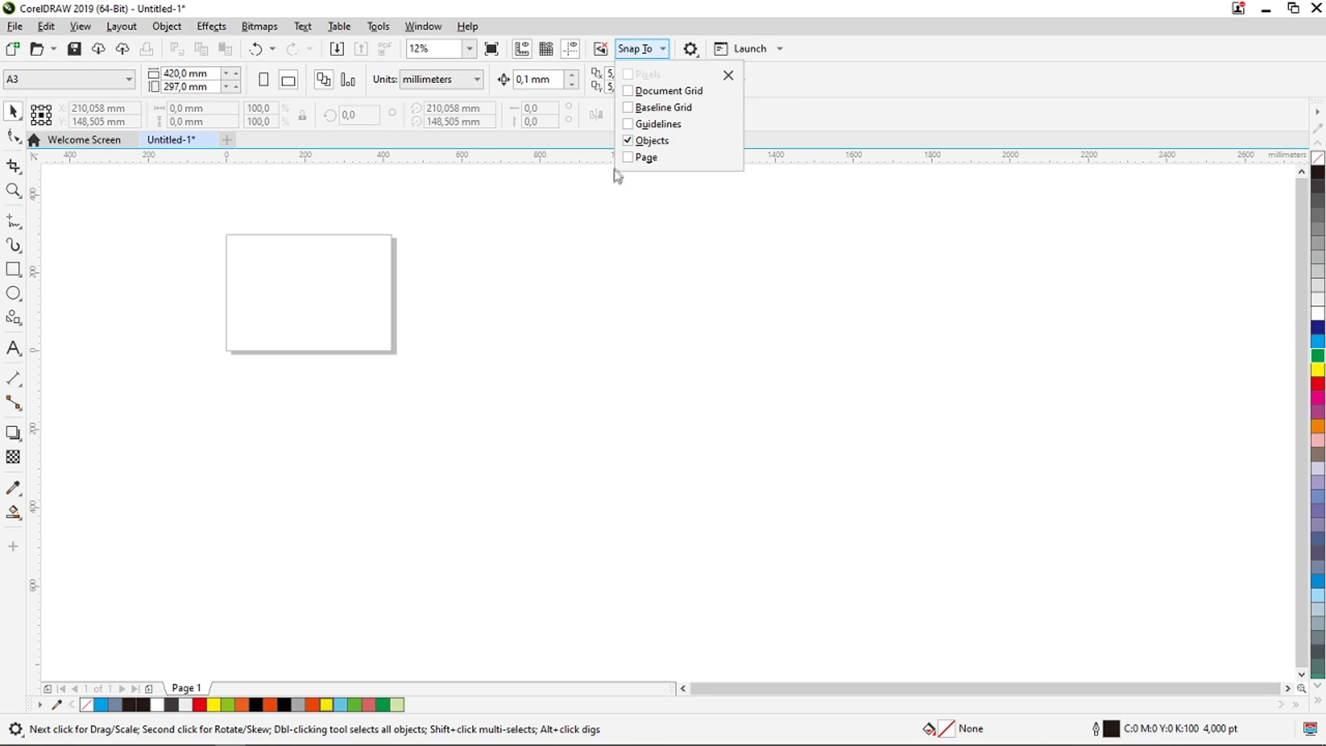
left_click(588, 390)
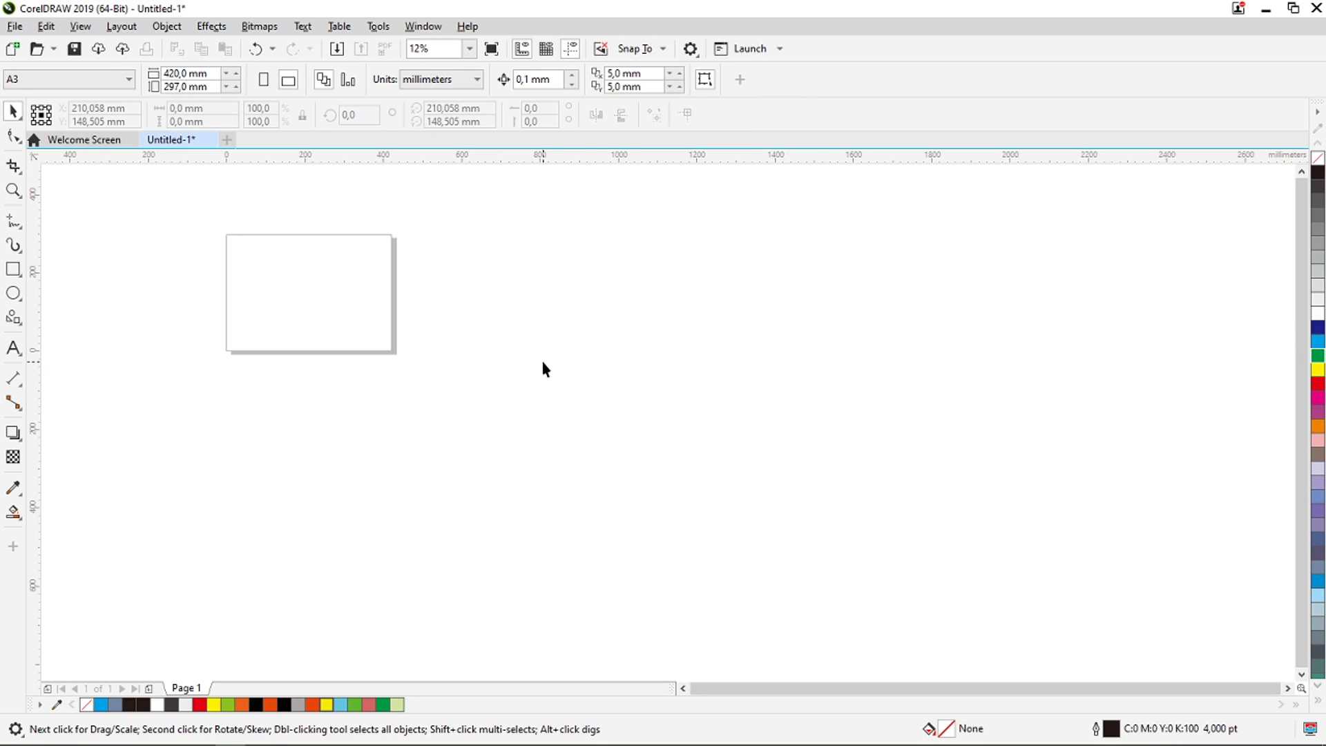
left_click(15, 293)
left_click_drag(658, 262, 748, 419)
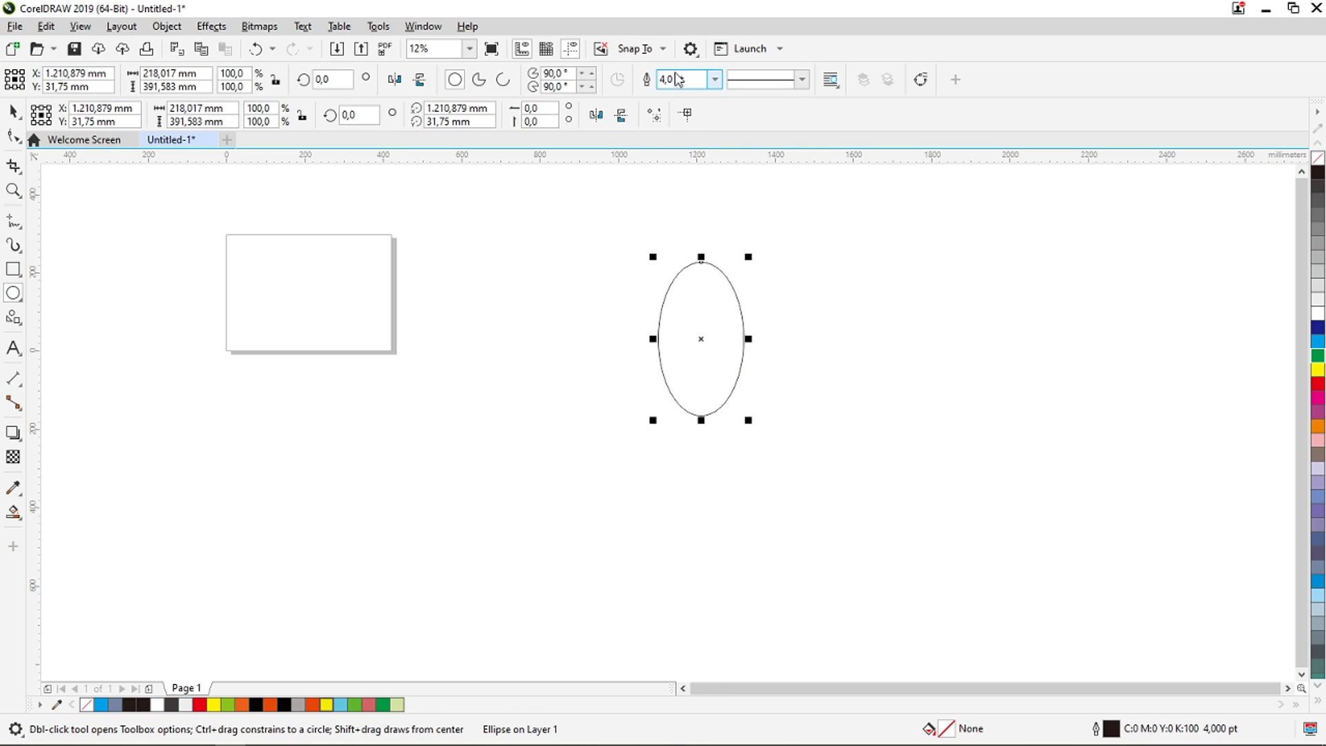
left_click(714, 79)
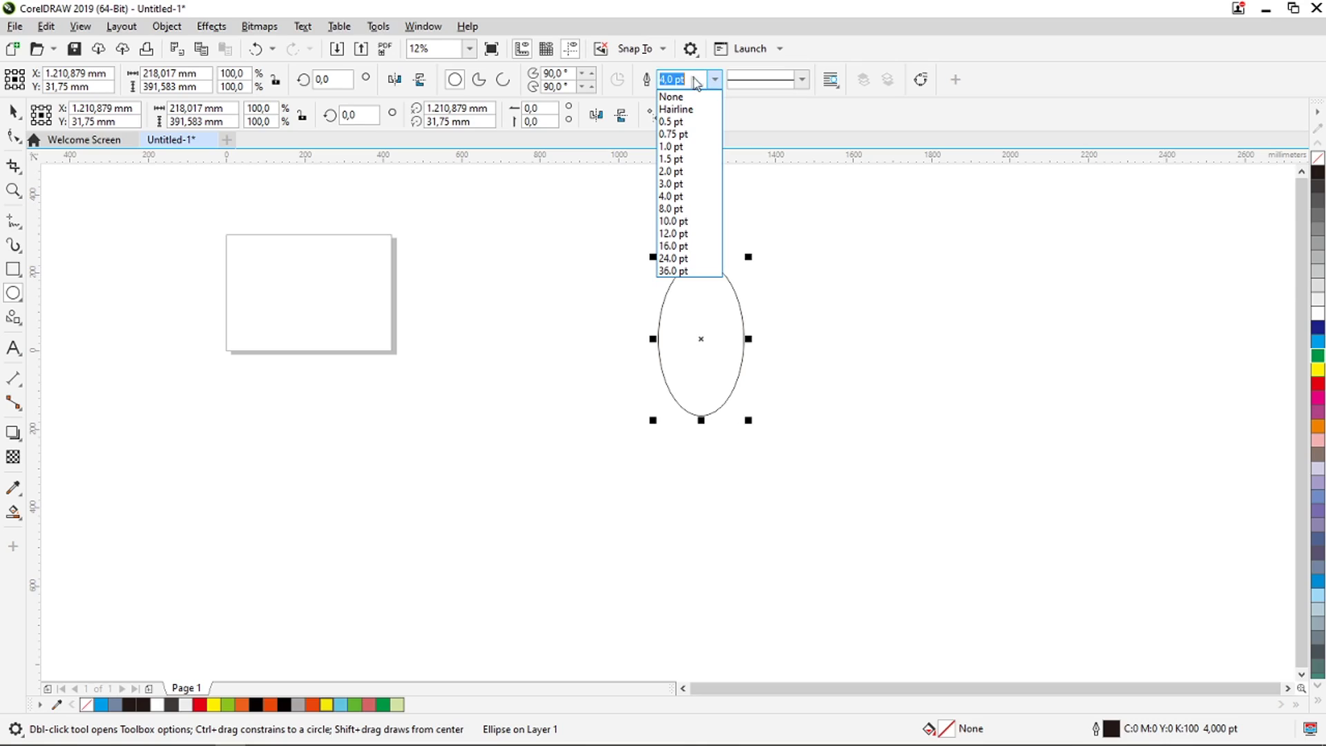
left_click(694, 81)
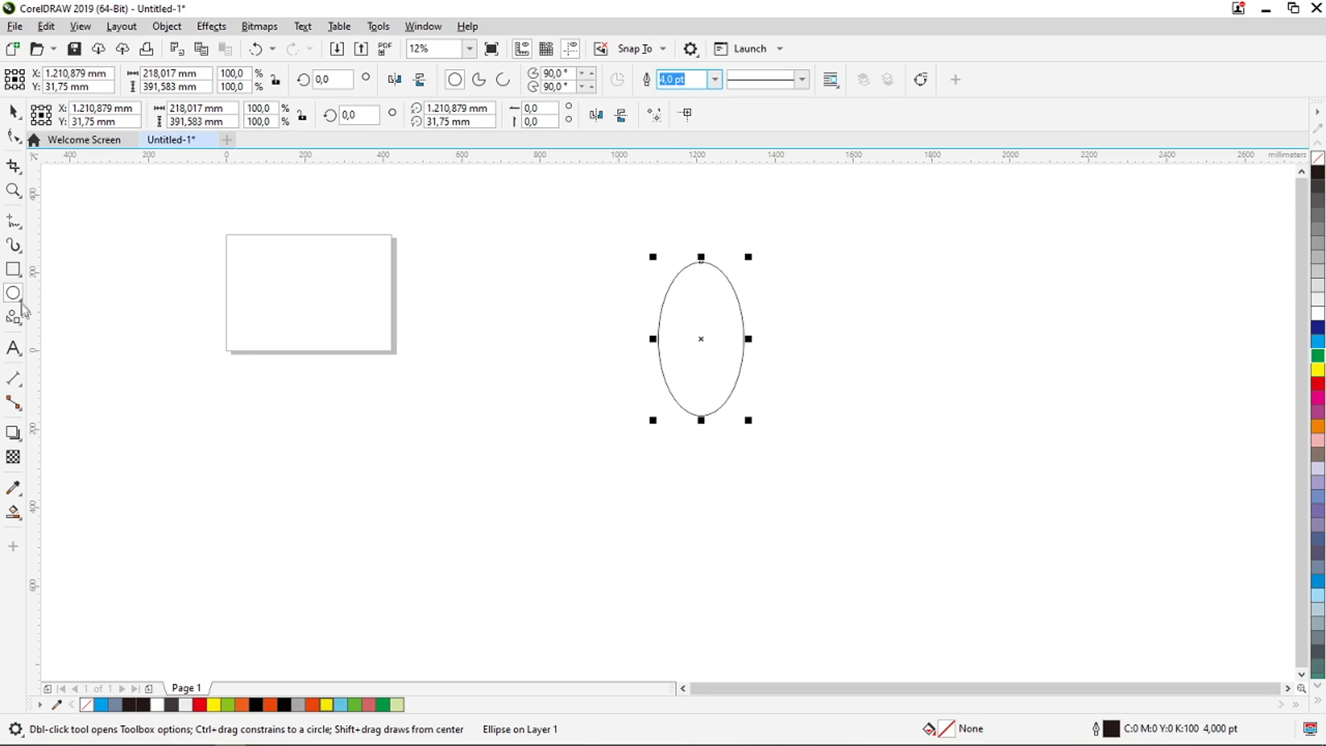
Draw a flowchart shape with a downward point, about 226 by 557 mm, overlapping the lower end of the ellipse.
left_click(20, 327)
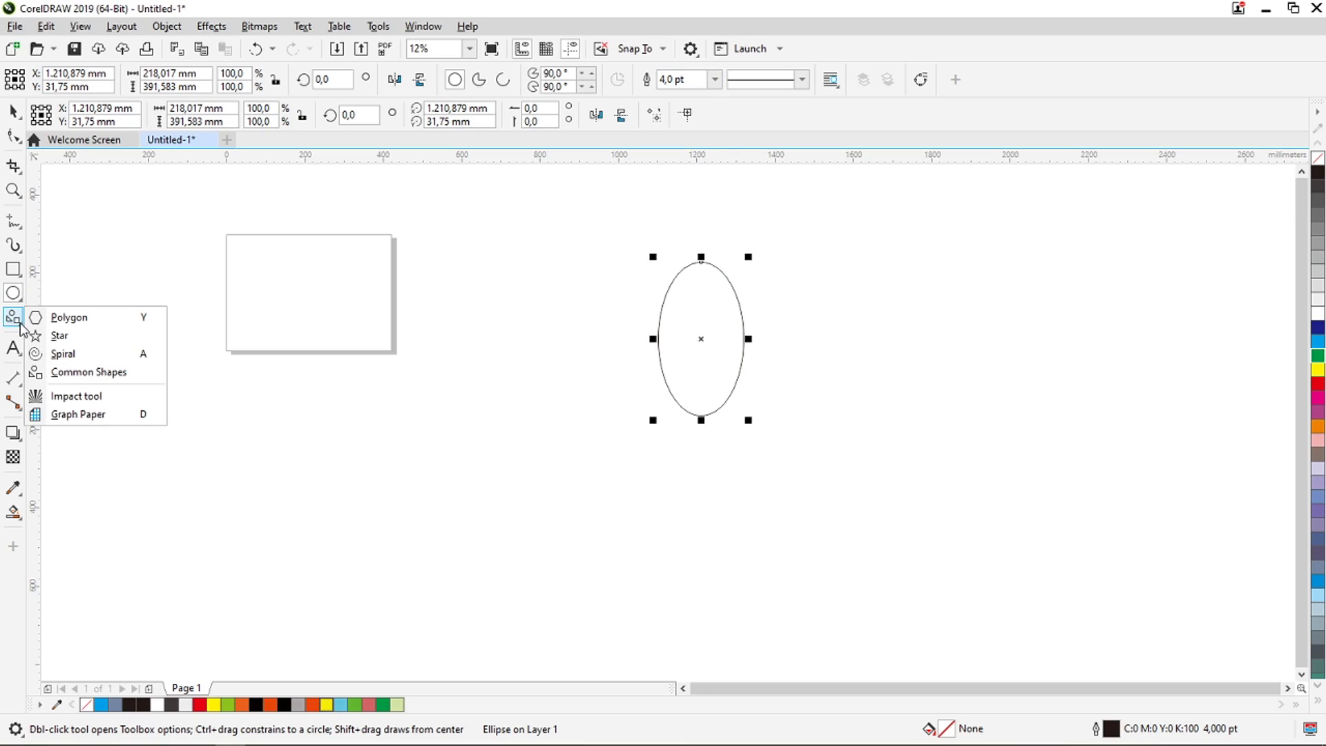
left_click(76, 372)
left_click(461, 91)
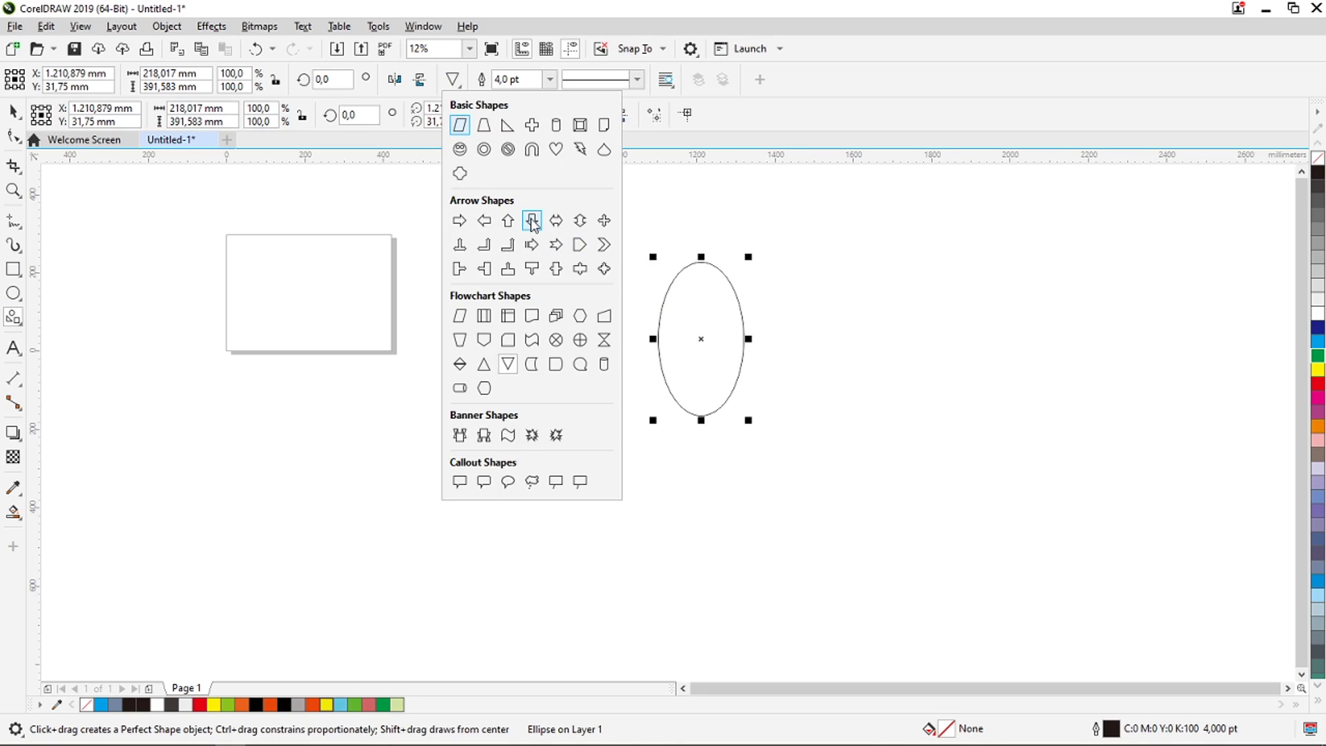
left_click(483, 339)
left_click_drag(656, 382, 749, 603)
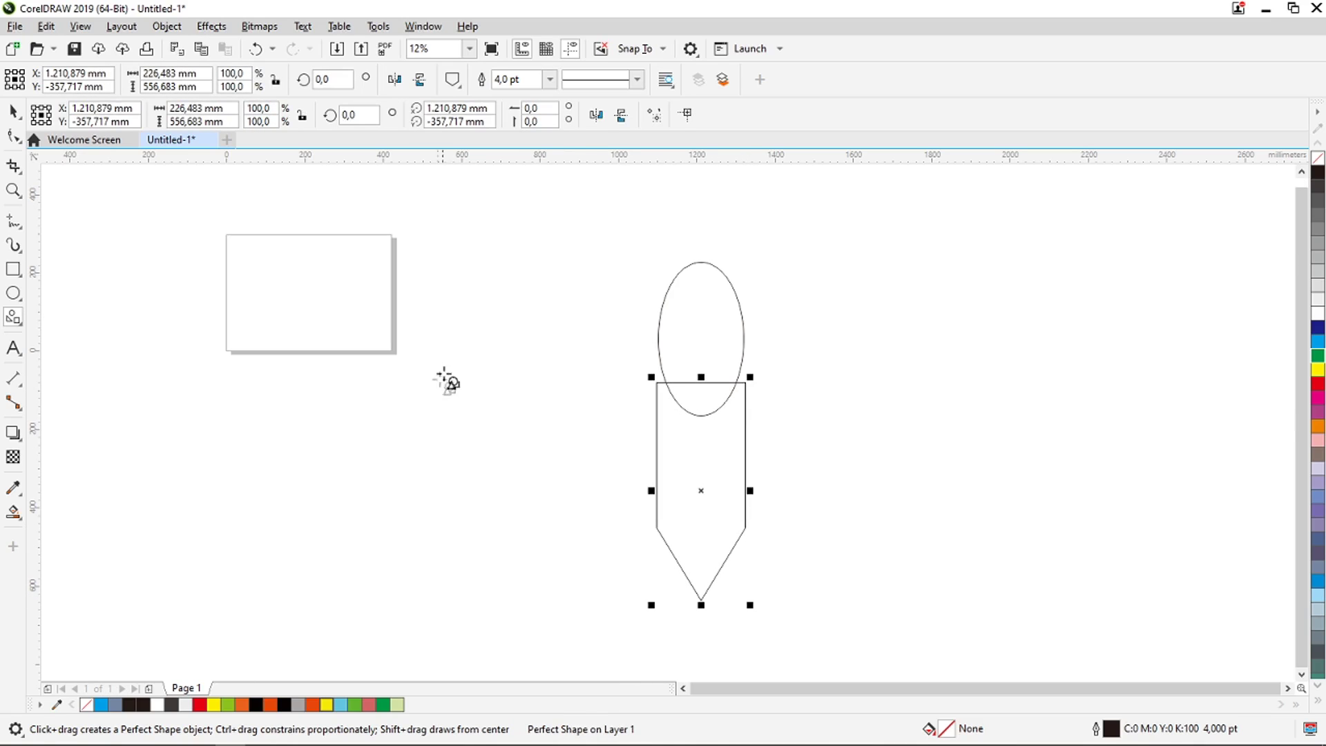
Draw a smaller ellipse about 188 mm wide and 237 mm high, overlapping the upper end of the tall ellipse.
left_click(13, 293)
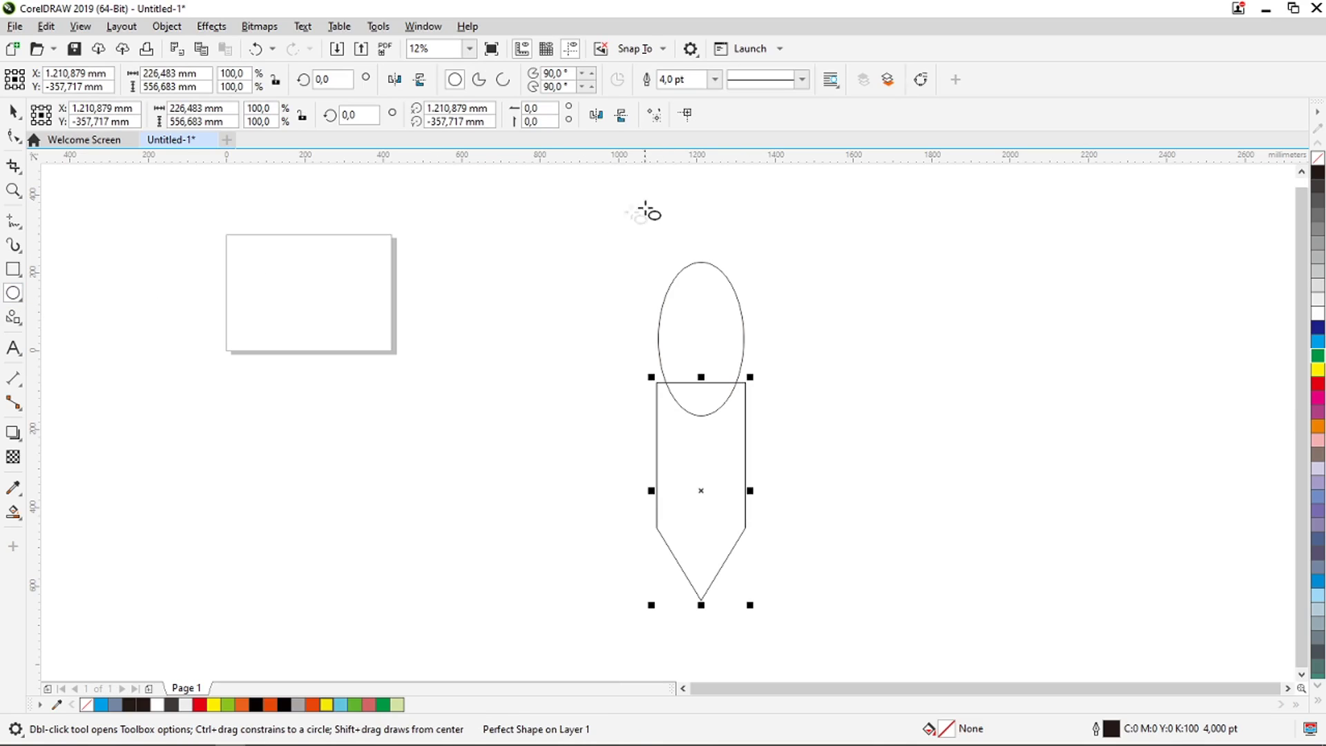
left_click_drag(661, 199, 743, 296)
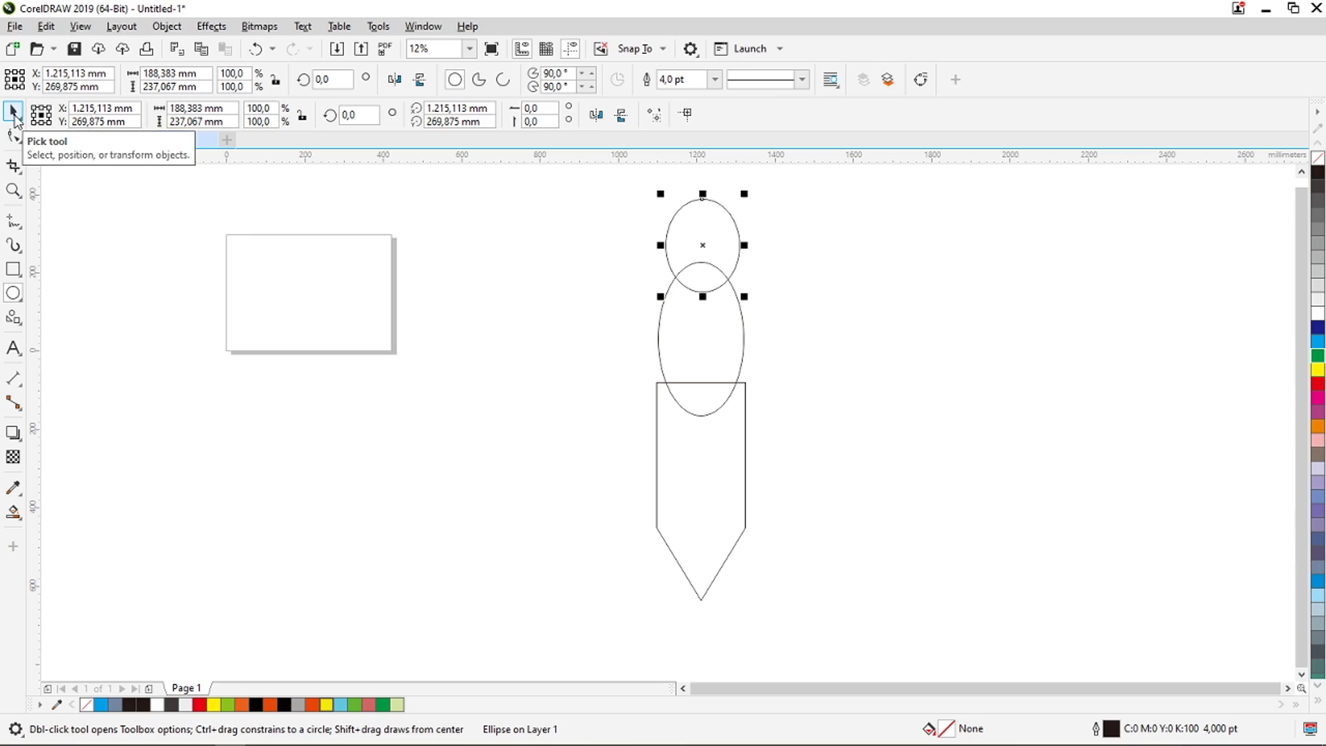
left_click(14, 118)
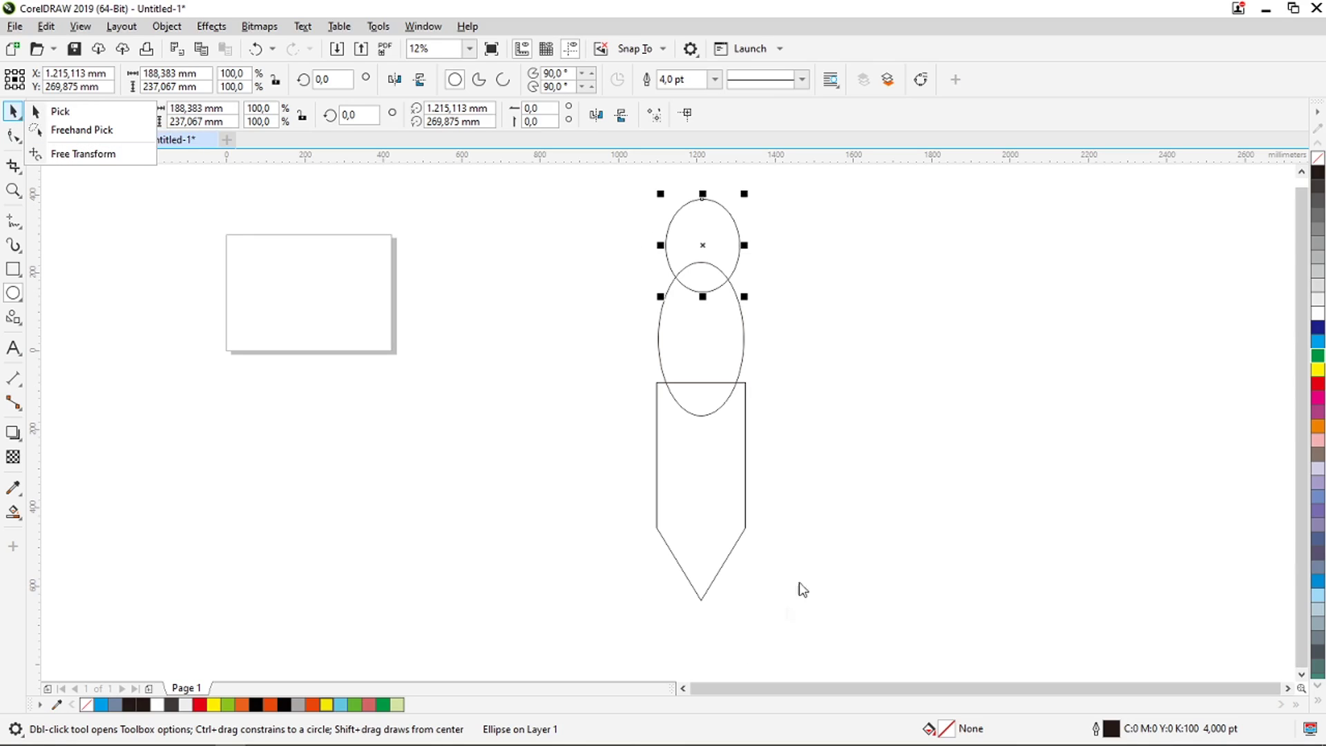
left_click(641, 184)
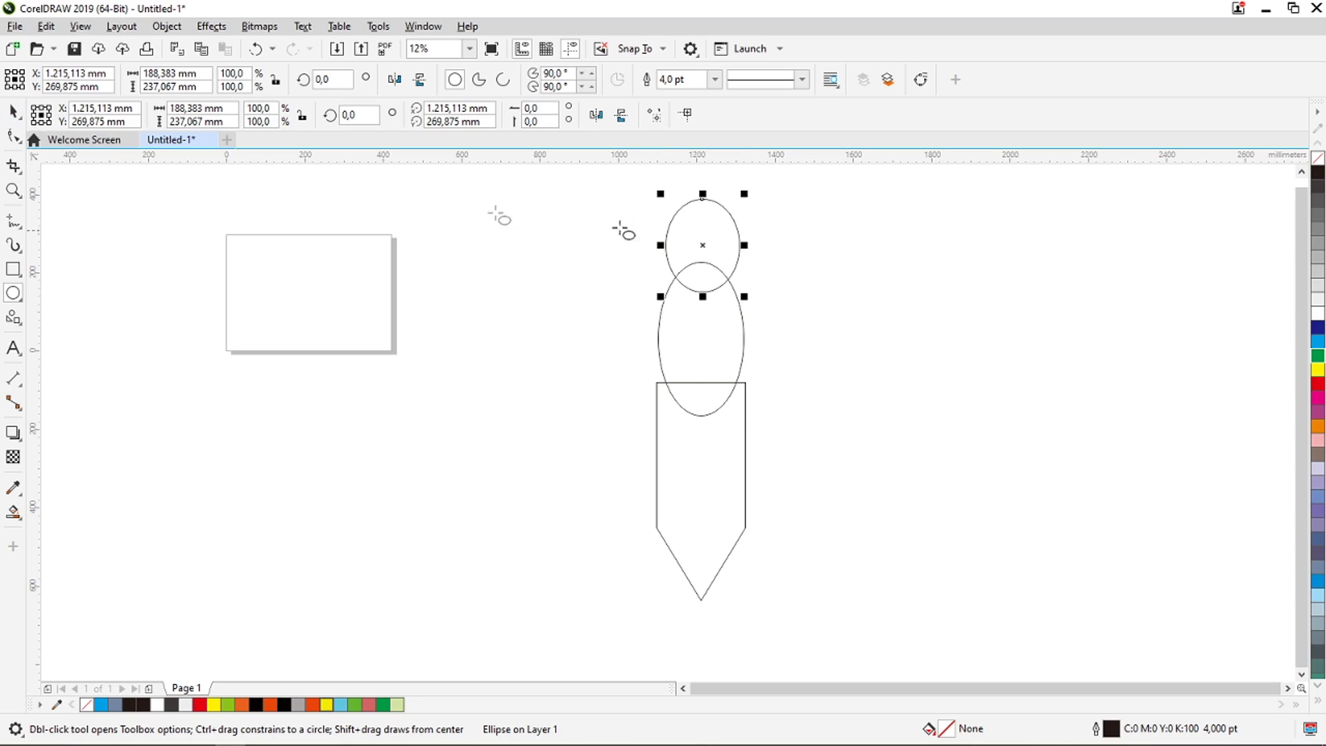
Centre the two ellipses and the pointed shape on one vertical axis and weld them into a single petal outline.
left_click(12, 111)
left_click_drag(626, 180, 809, 639)
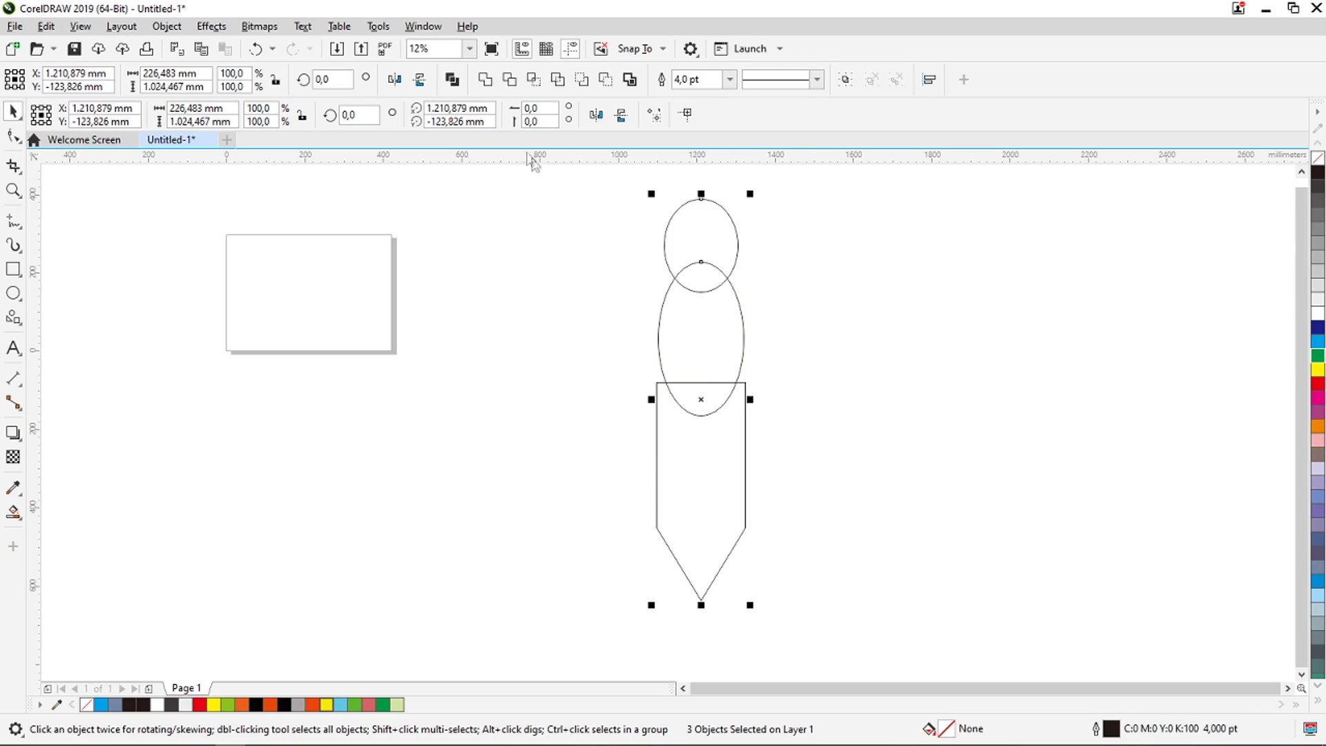
left_click(486, 80)
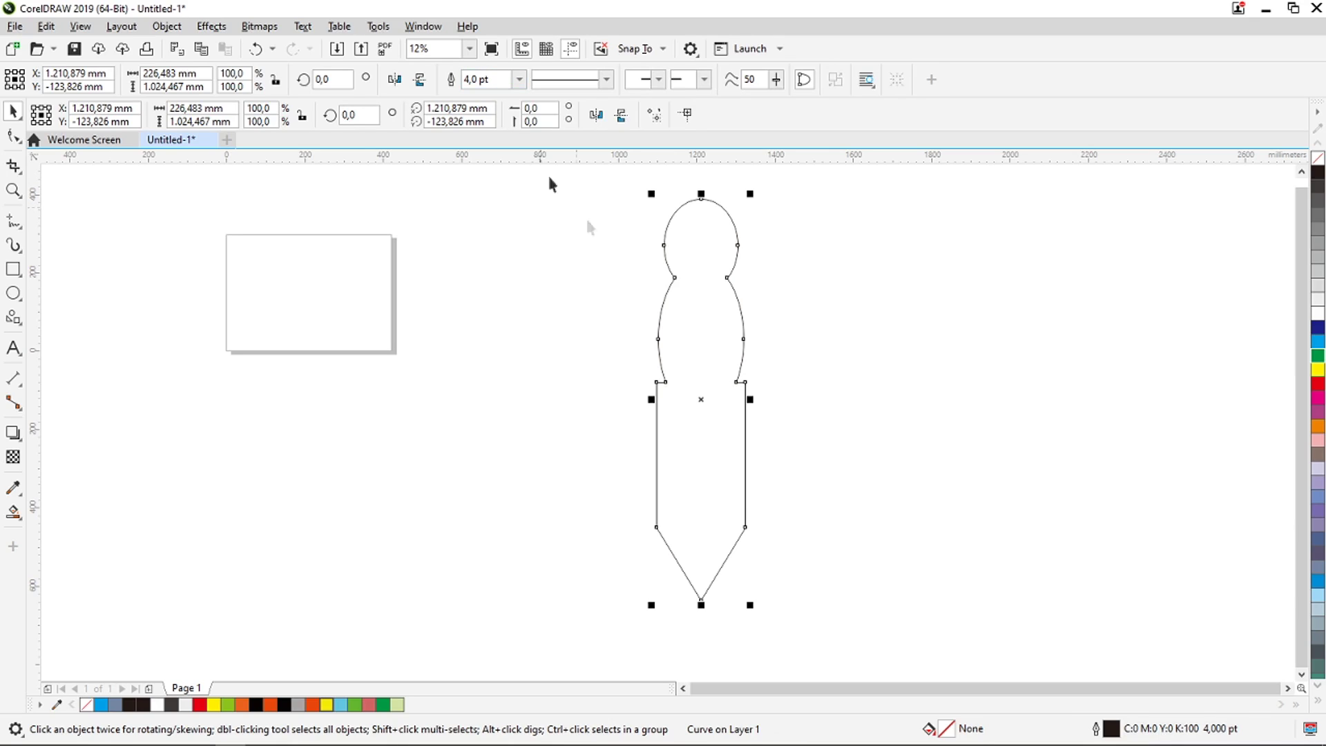
Move the petal's rotation centre to its lower tip and create a copy rotated 15° clockwise around it.
scroll(688, 357, "down", 1)
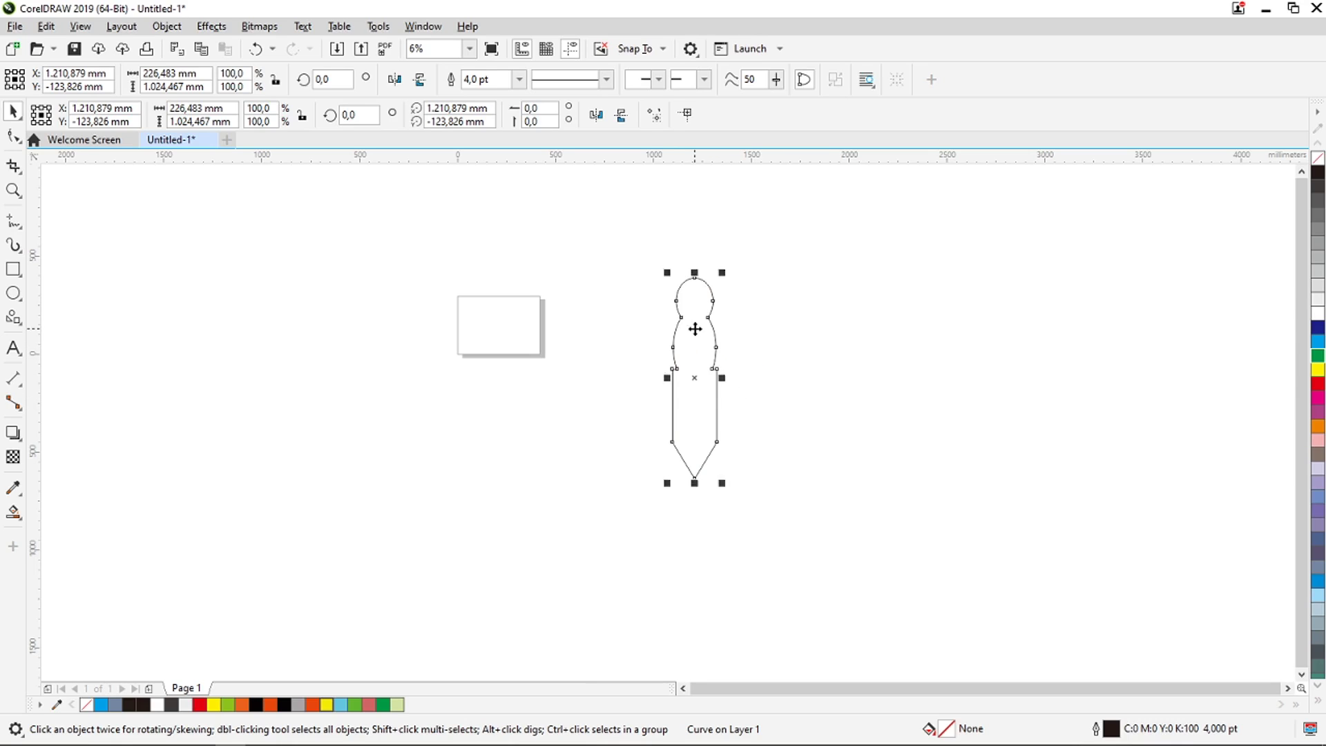
key("F10")
left_click(14, 119)
left_click(692, 343)
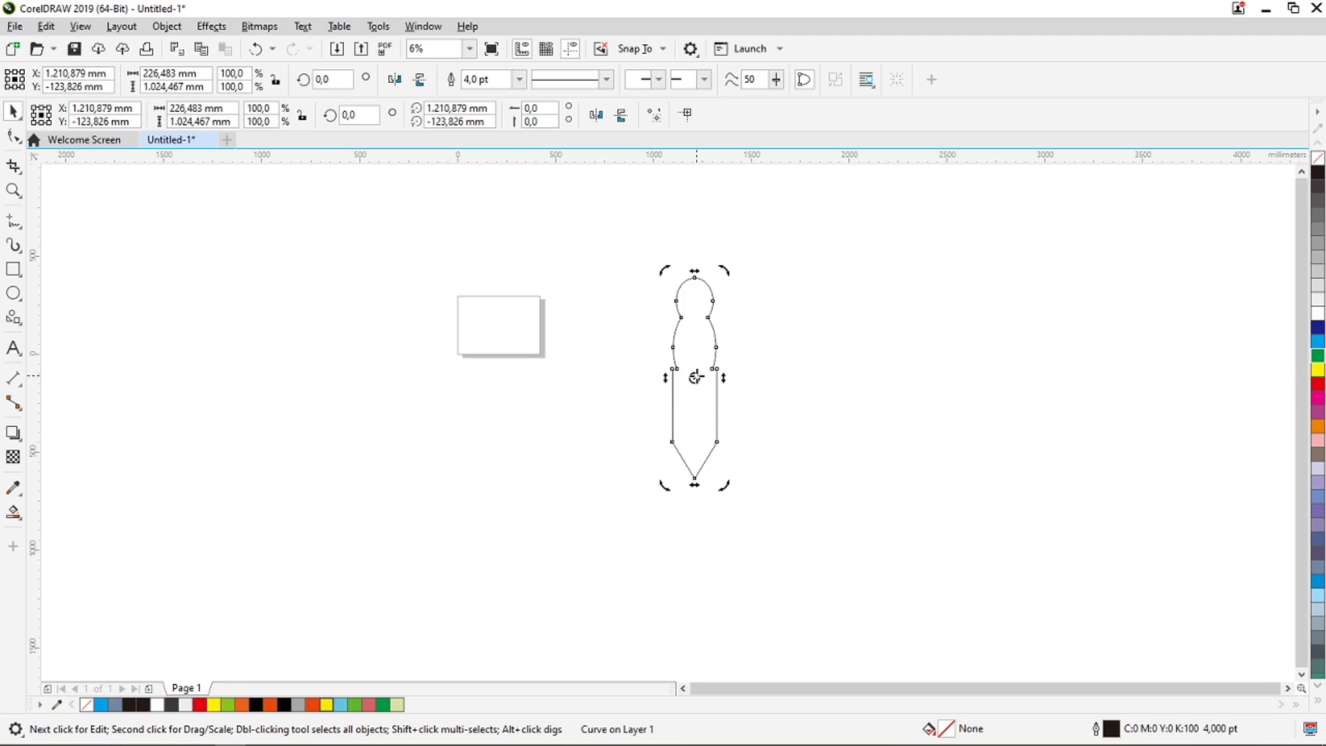
left_click_drag(694, 377, 696, 478)
left_click_drag(695, 379, 694, 478)
left_click_drag(722, 271, 762, 280)
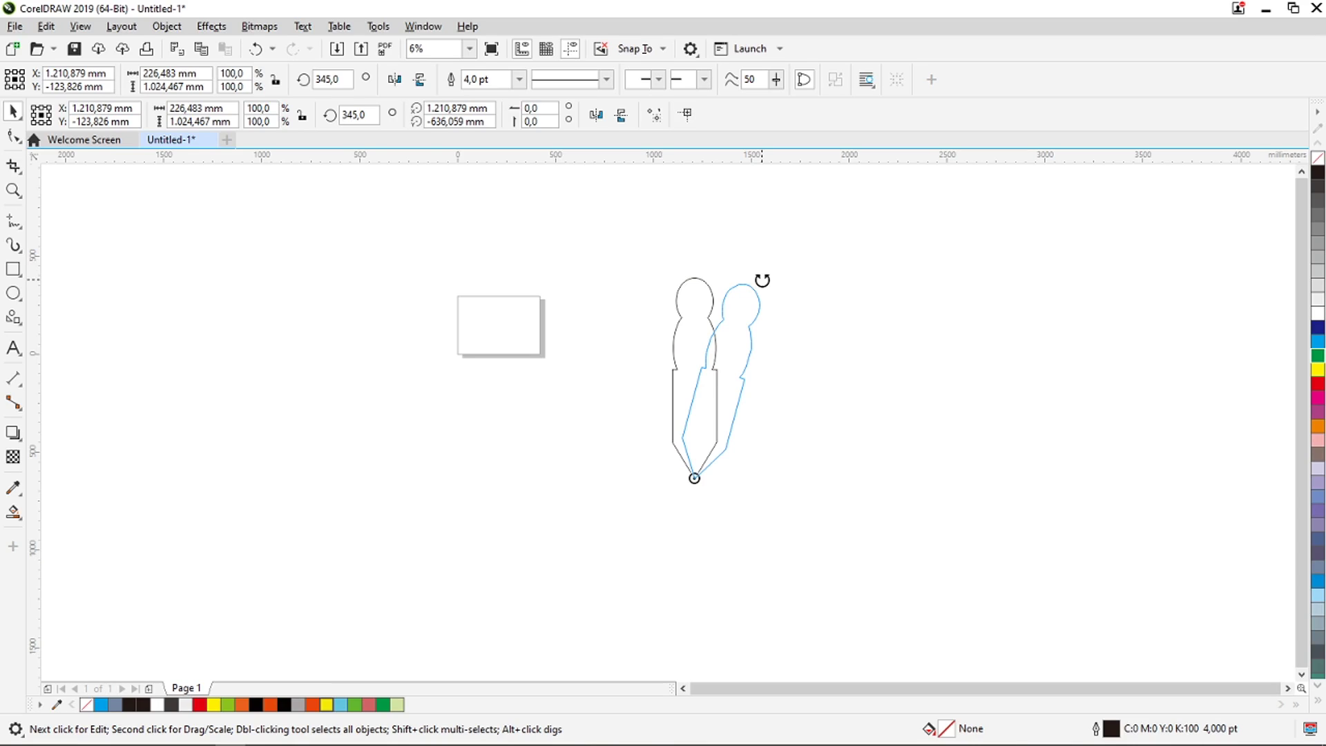
left_click_drag(762, 281, 762, 280)
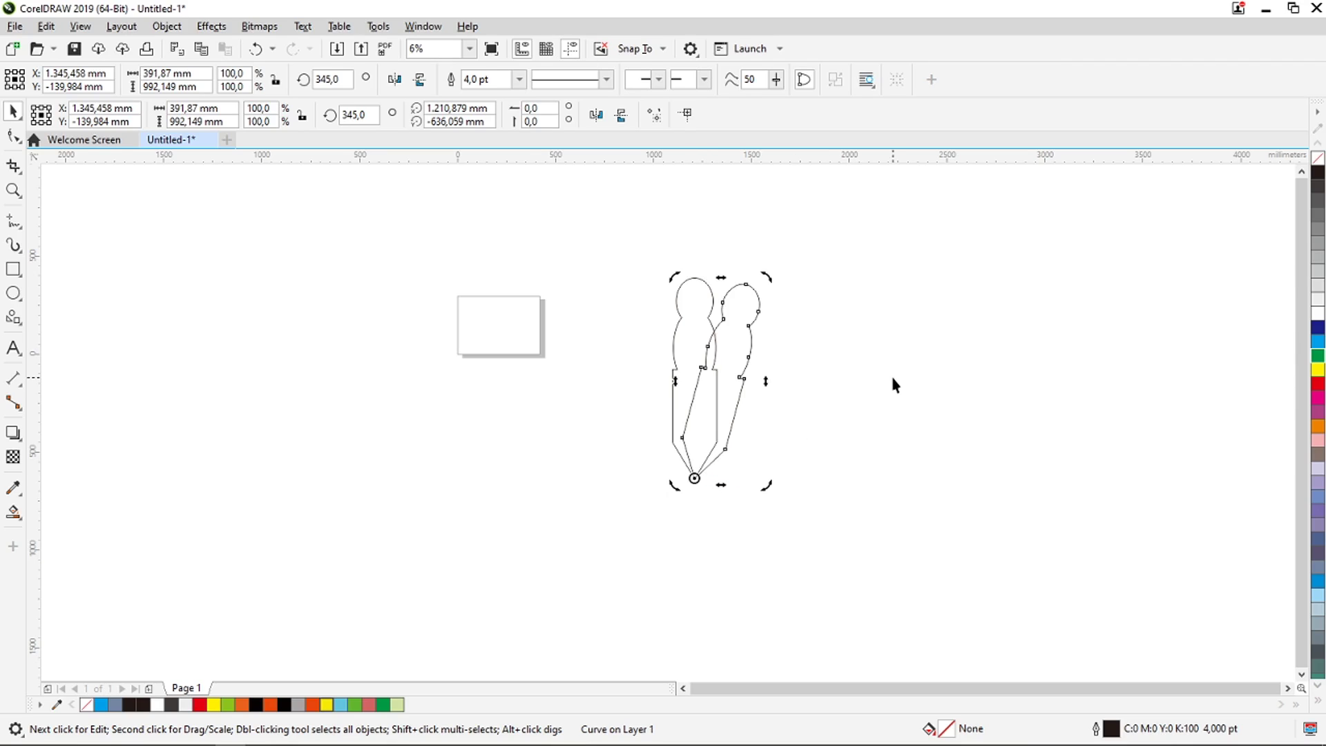
Repeat the 15° rotated copy of the petal around the tip until 24 petals complete the full circle.
key("ctrl+r")
key("ctrl+r")
key("ctrl+r")
key("ctrl+r")
key("ctrl+r")
key("ctrl+r")
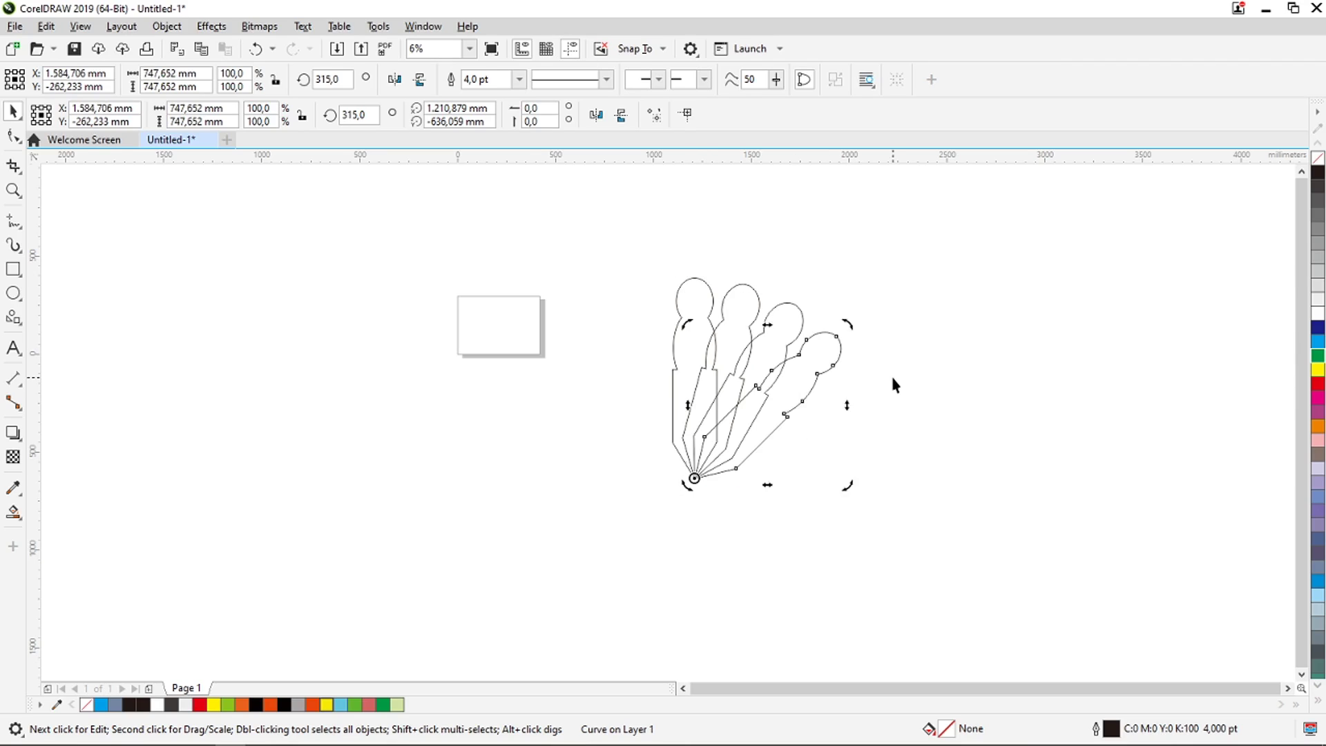
key("ctrl+r")
key("ctrl+r")
key("ctrl+r")
key("ctrl+r")
key("ctrl+r")
key("ctrl+r")
key("ctrl+r")
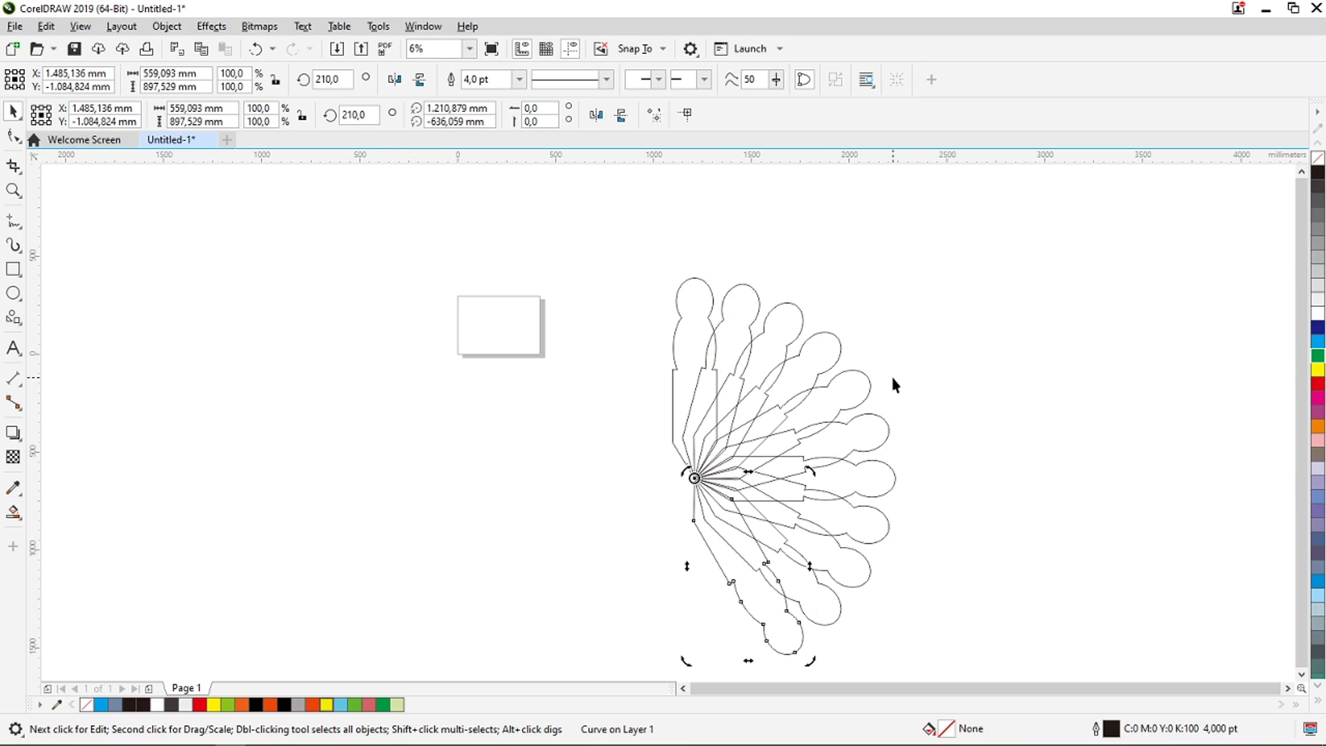
key("ctrl+r")
key("ctrl+r")
key("ctrl+r")
key("ctrl+r")
key("ctrl+r")
key("ctrl+r")
key("ctrl+r")
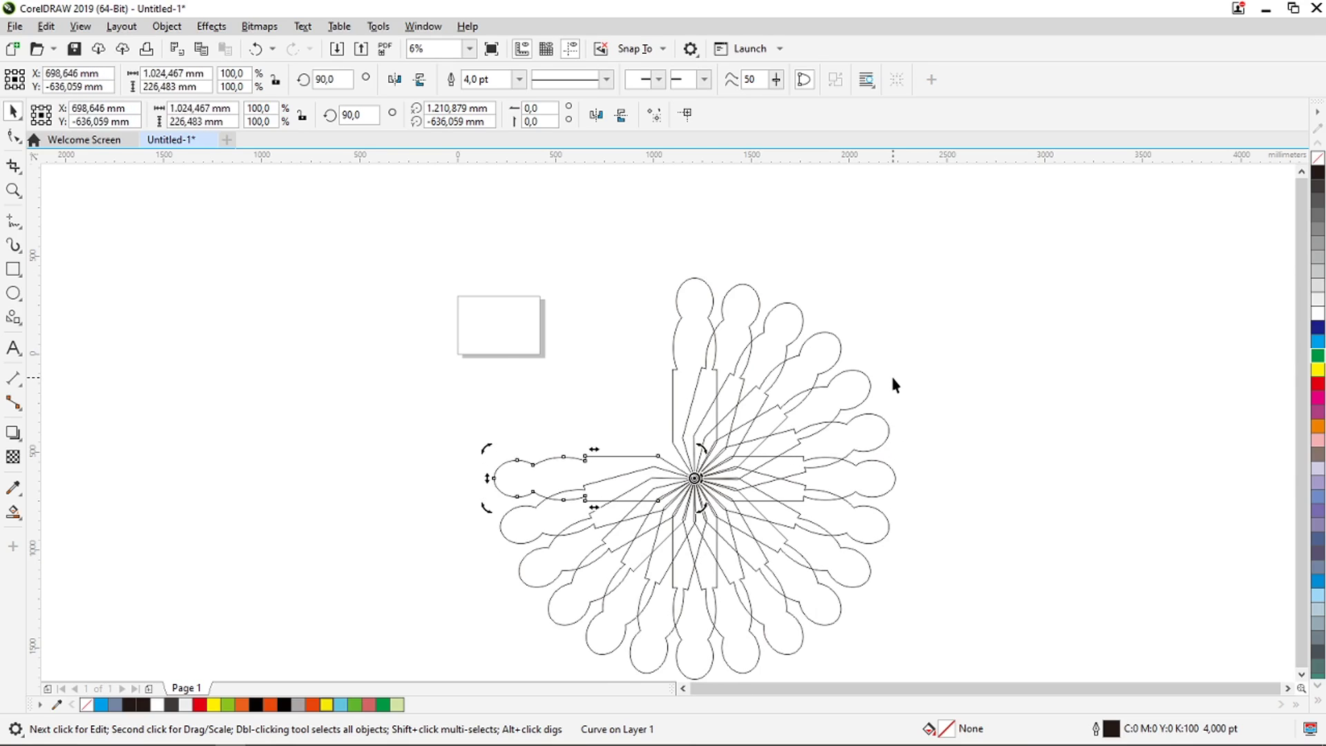
key("ctrl+r")
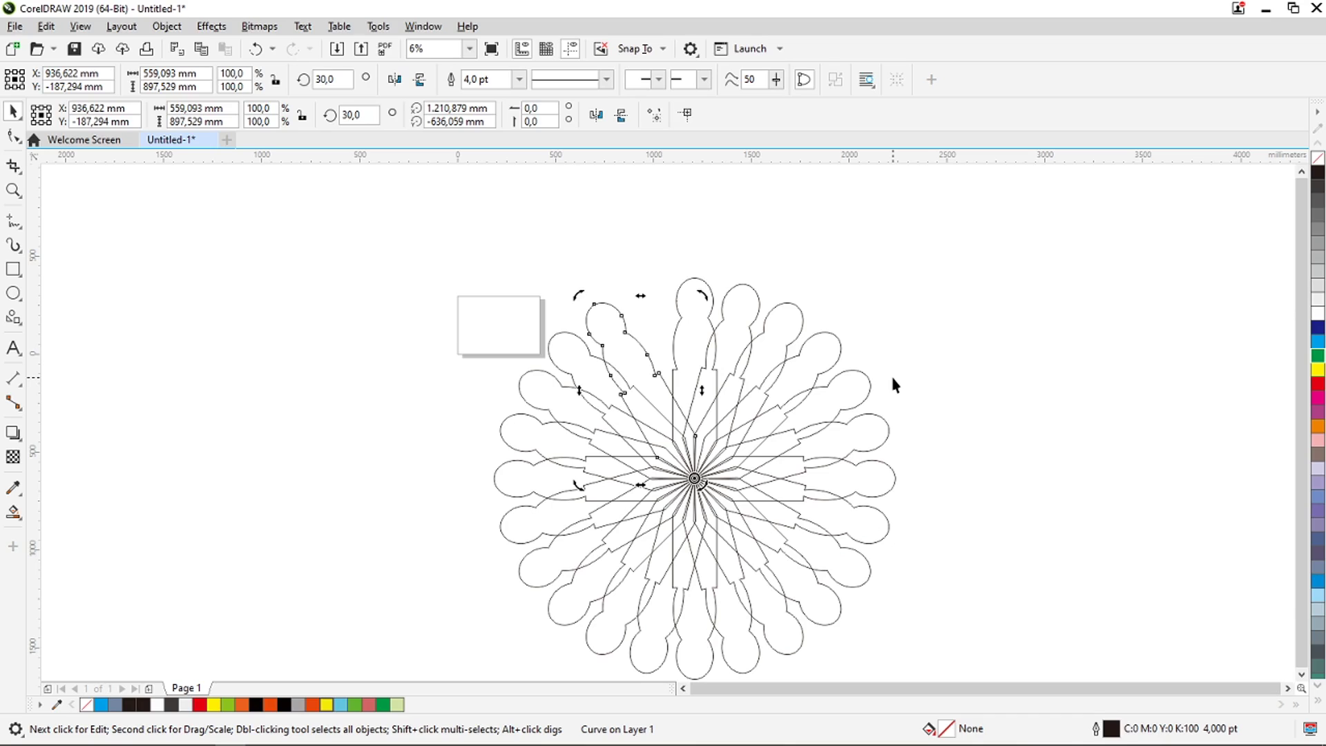
key("ctrl+r")
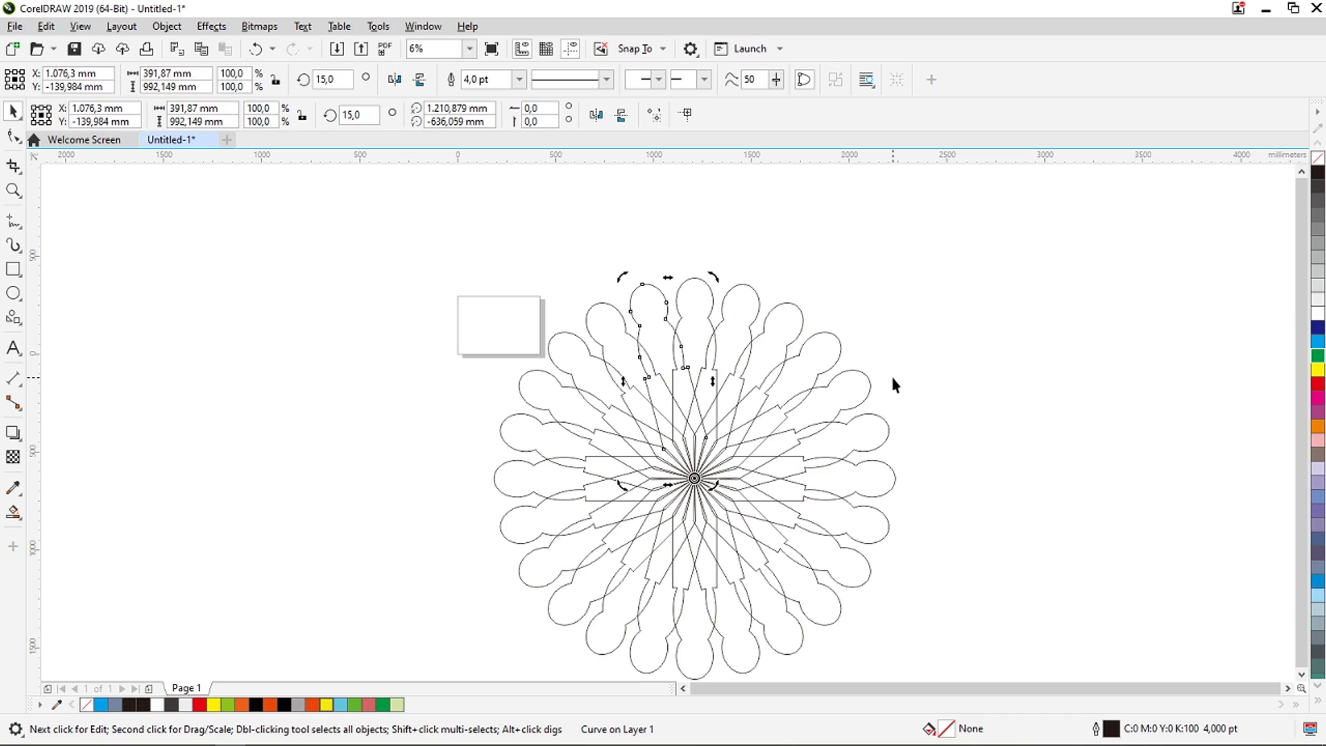
Select all 24 petals of the flower and group them.
left_click(929, 379)
left_click_drag(969, 265, 426, 645)
left_click(1021, 455)
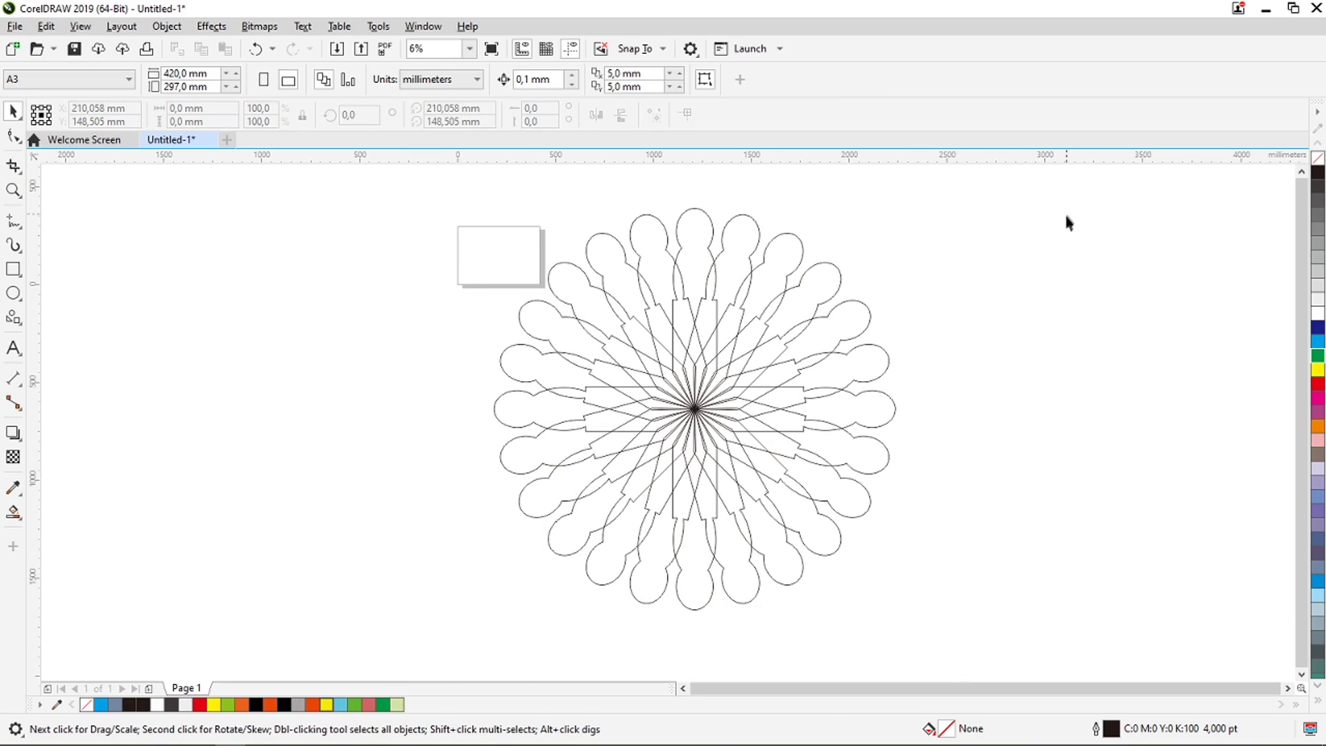
left_click_drag(1079, 189, 546, 577)
left_click_drag(445, 634, 445, 634)
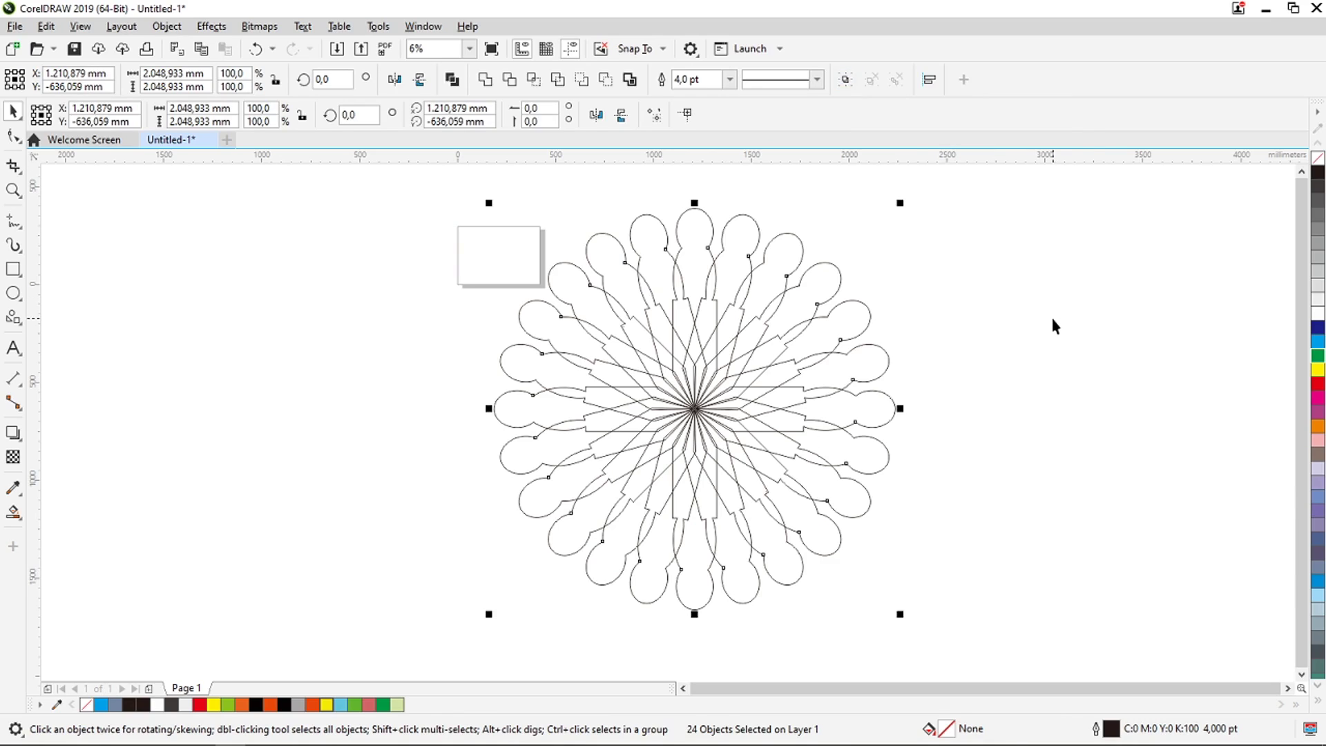
key("ctrl+g")
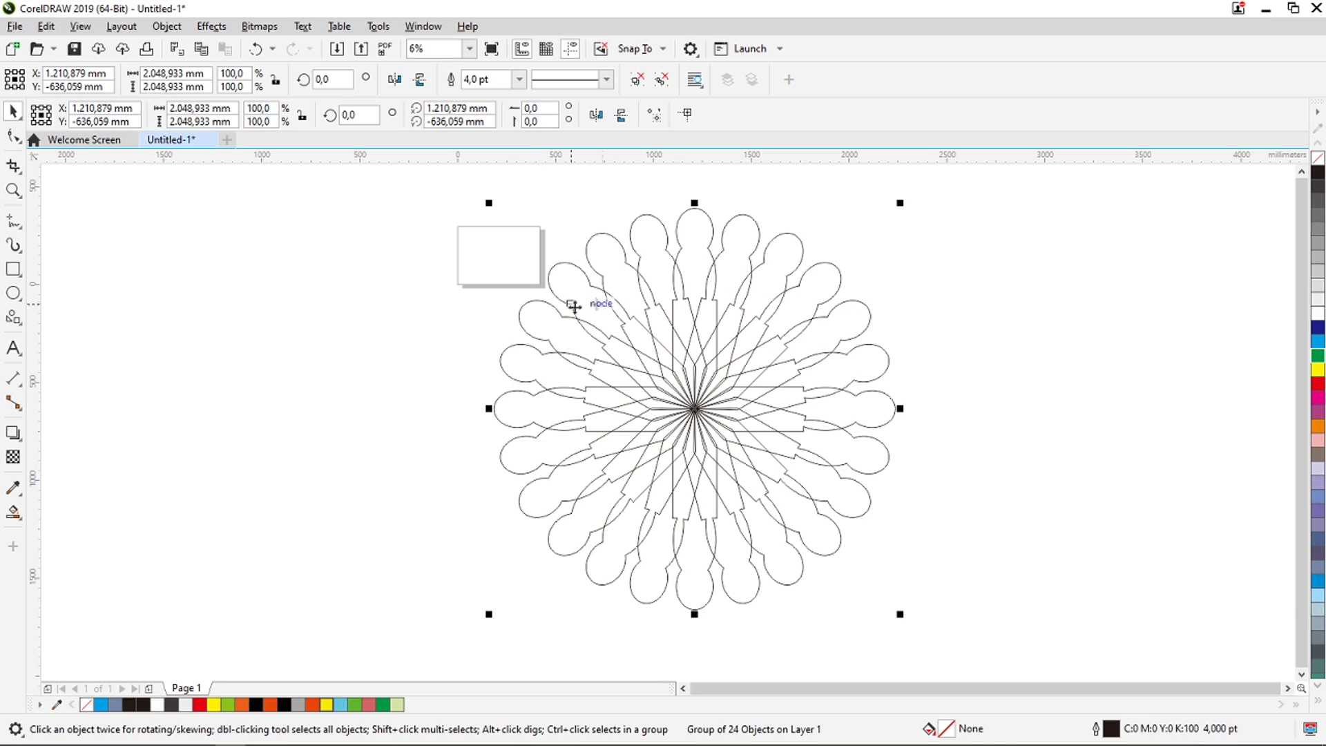
Deselect the flower and set the Smart Fill colour to a light yellow-green, C 20, M 0, Y 59, K 0.
scroll(573, 414, "up", 1)
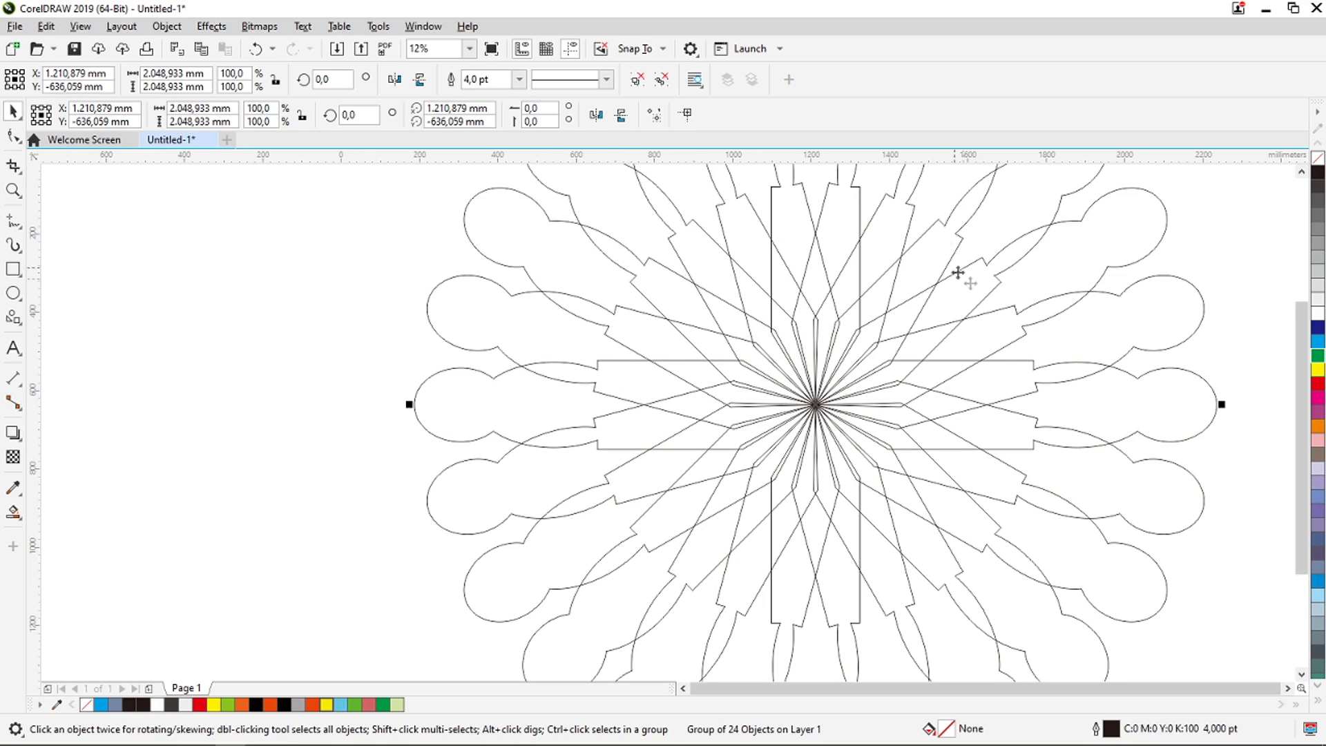
left_click(342, 334)
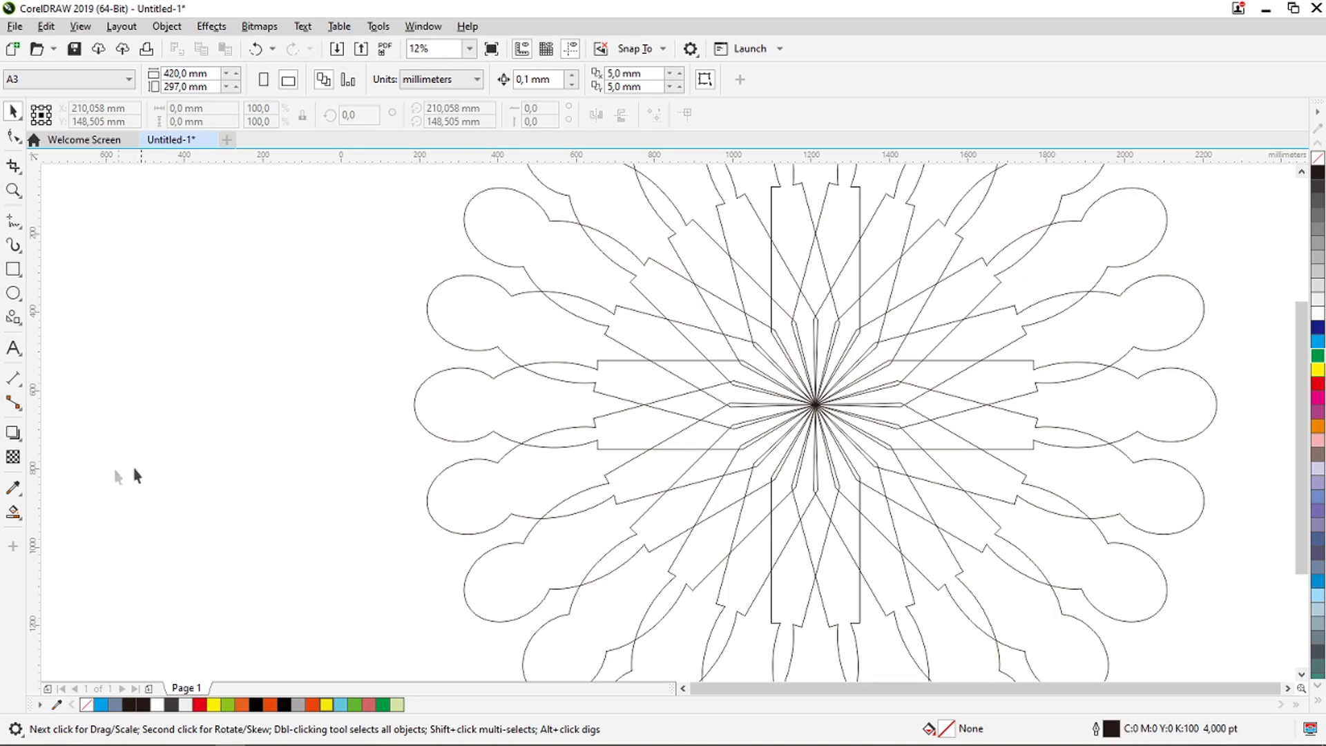
left_click(12, 513)
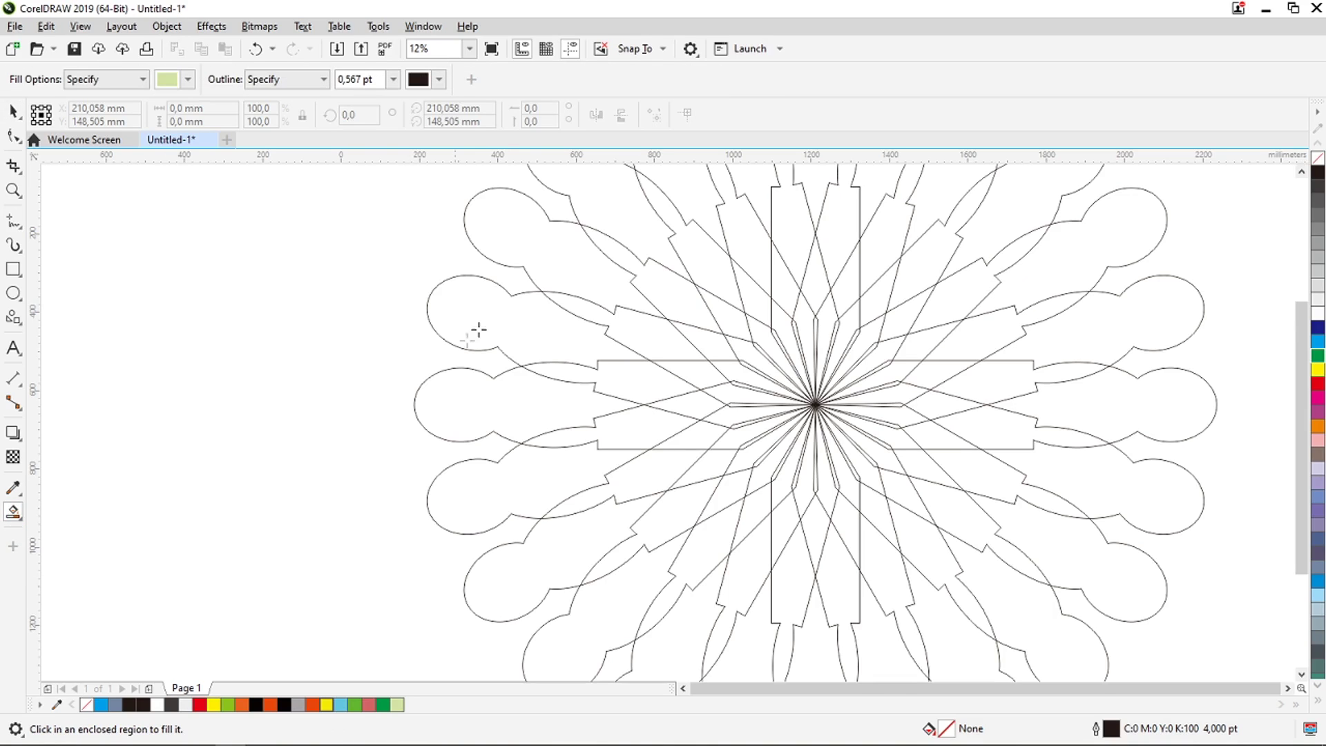
left_click(188, 78)
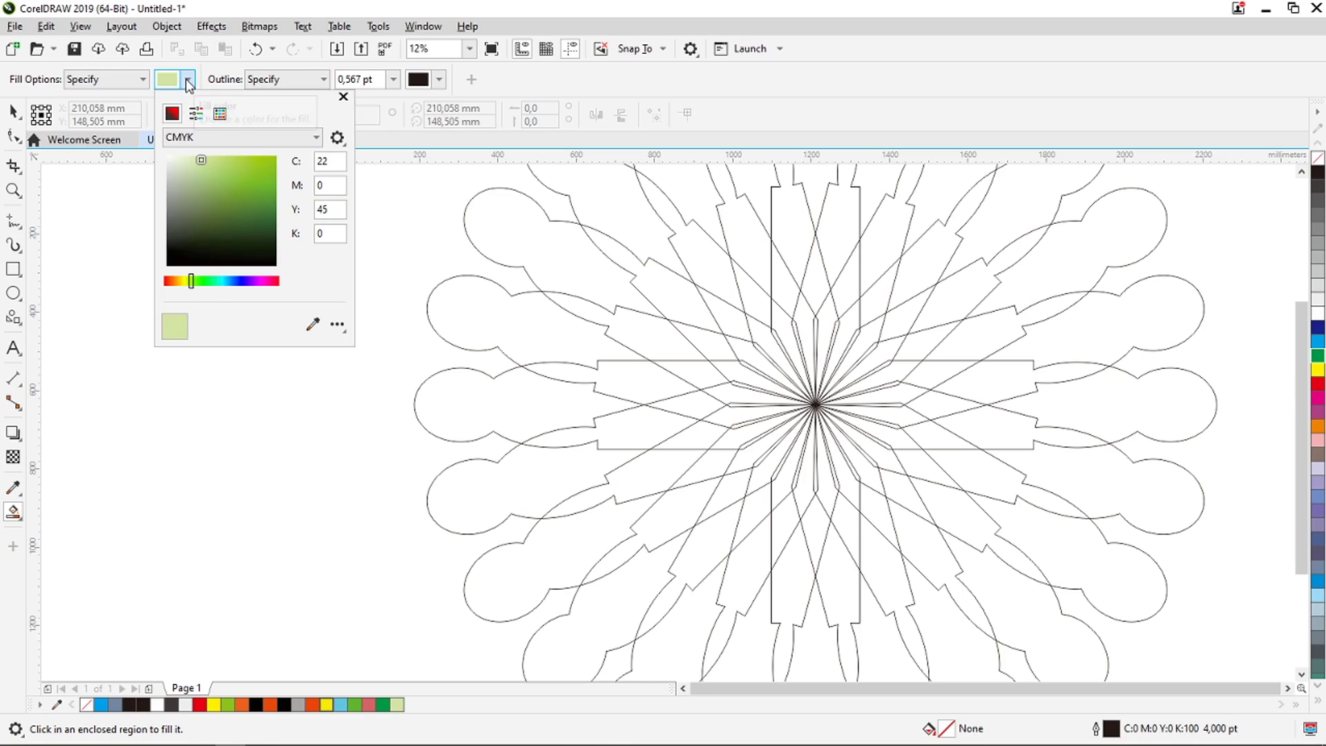
left_click(223, 281)
left_click_drag(223, 284, 189, 290)
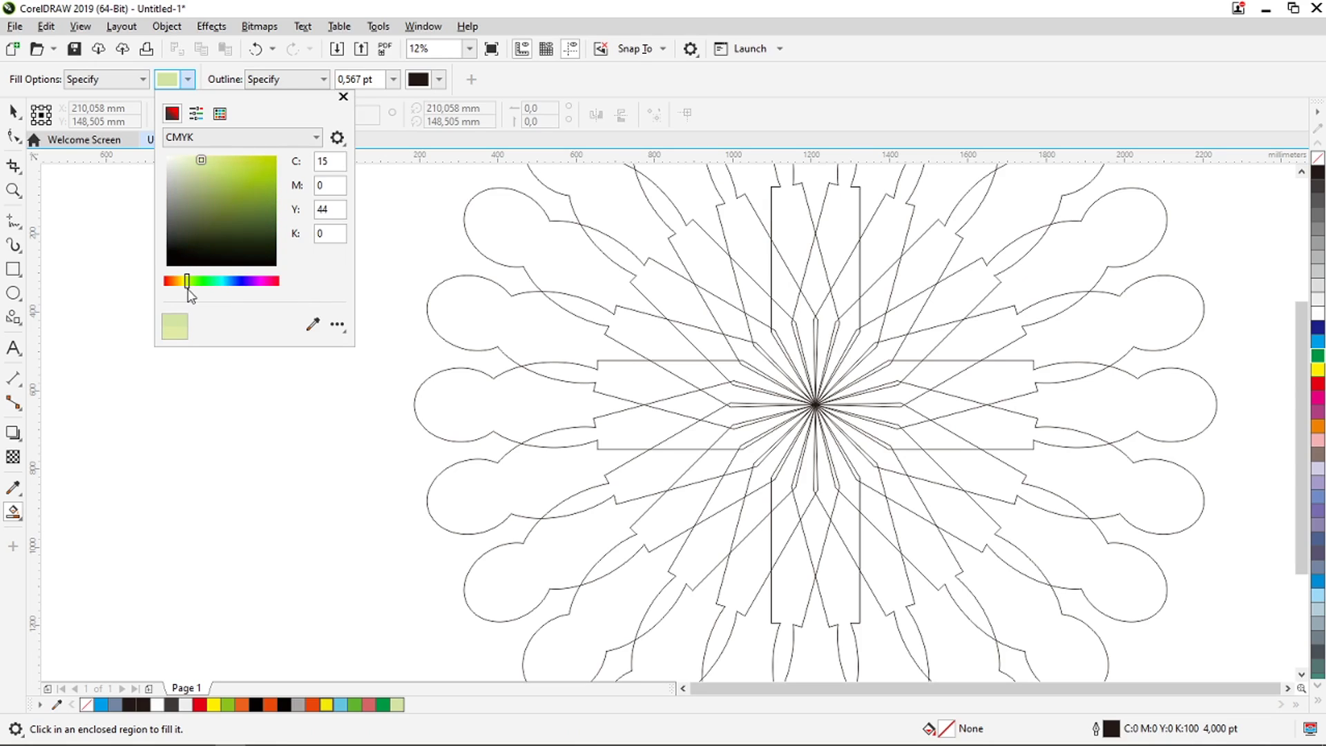
left_click(217, 160)
left_click(258, 416)
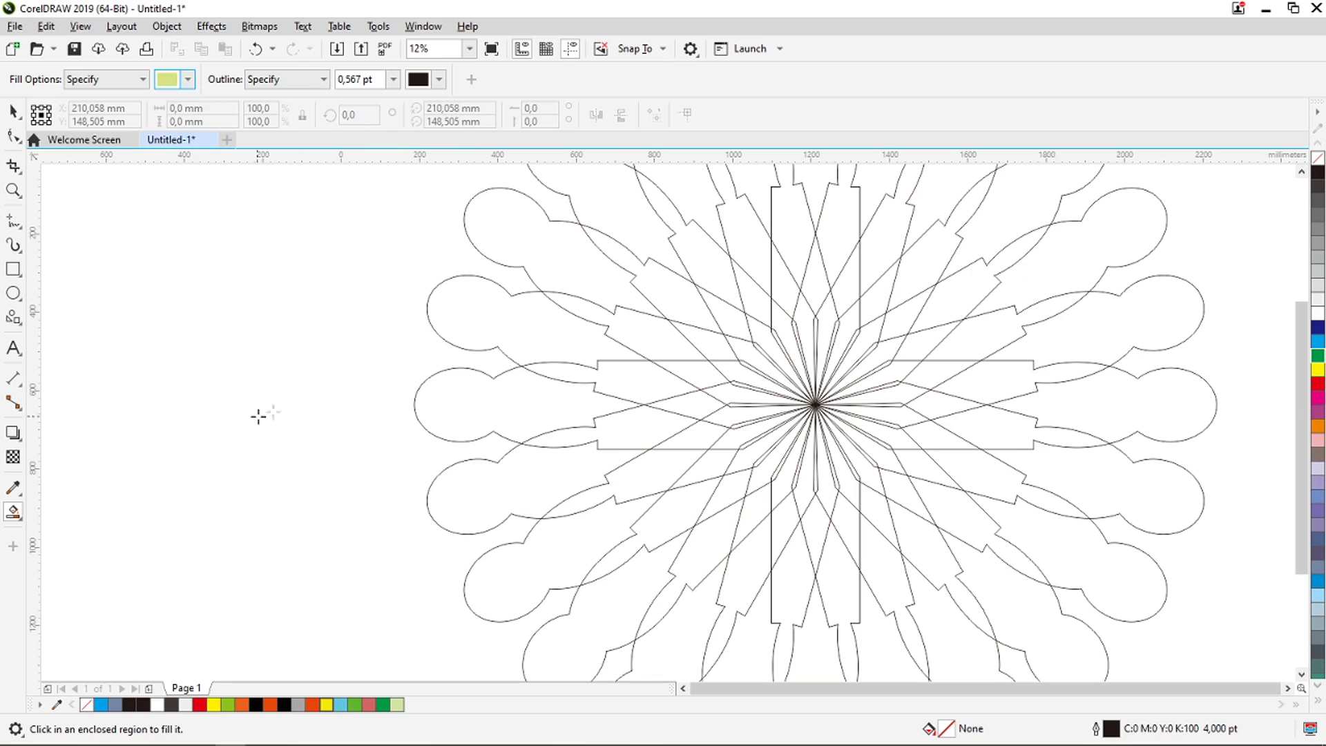
Smart Fill the outer region of the petal just above the leftmost one with the light yellow-green.
left_click(462, 308)
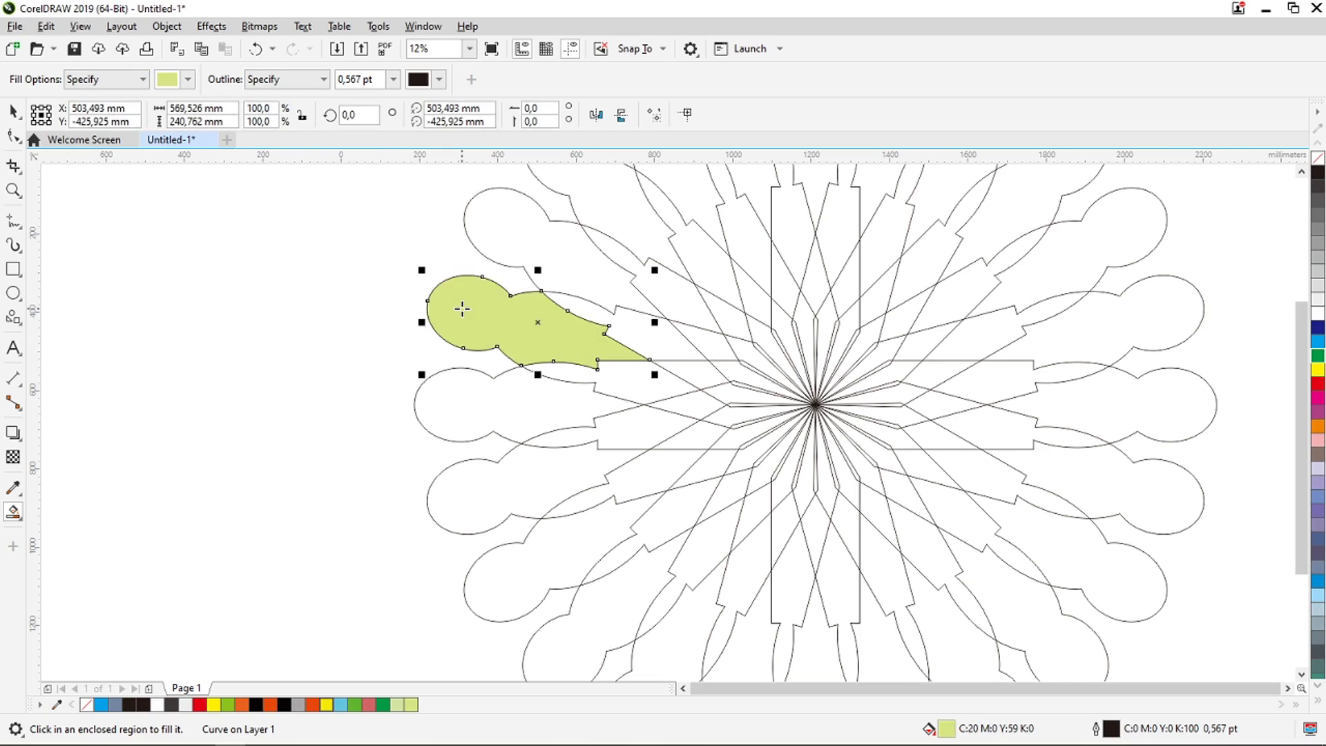
scroll(462, 309, "down", 1)
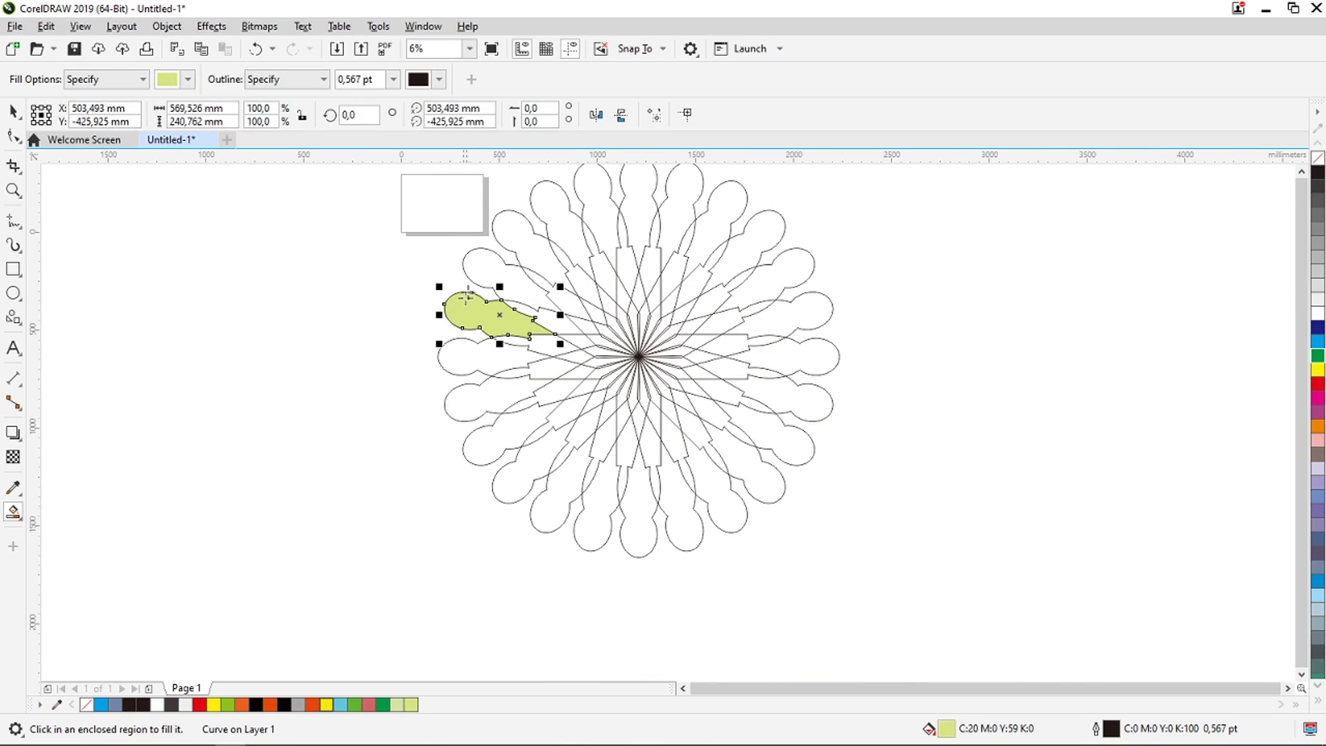
left_click(484, 275)
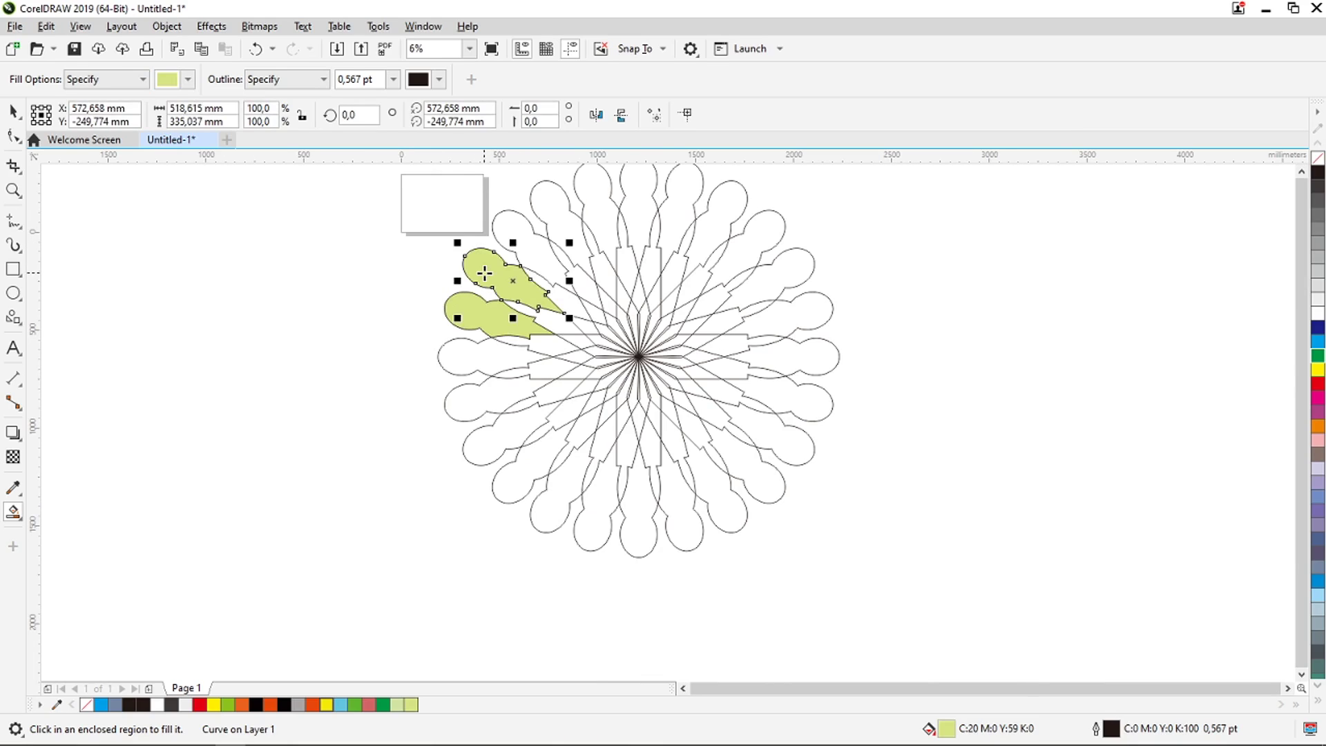
left_click(512, 235)
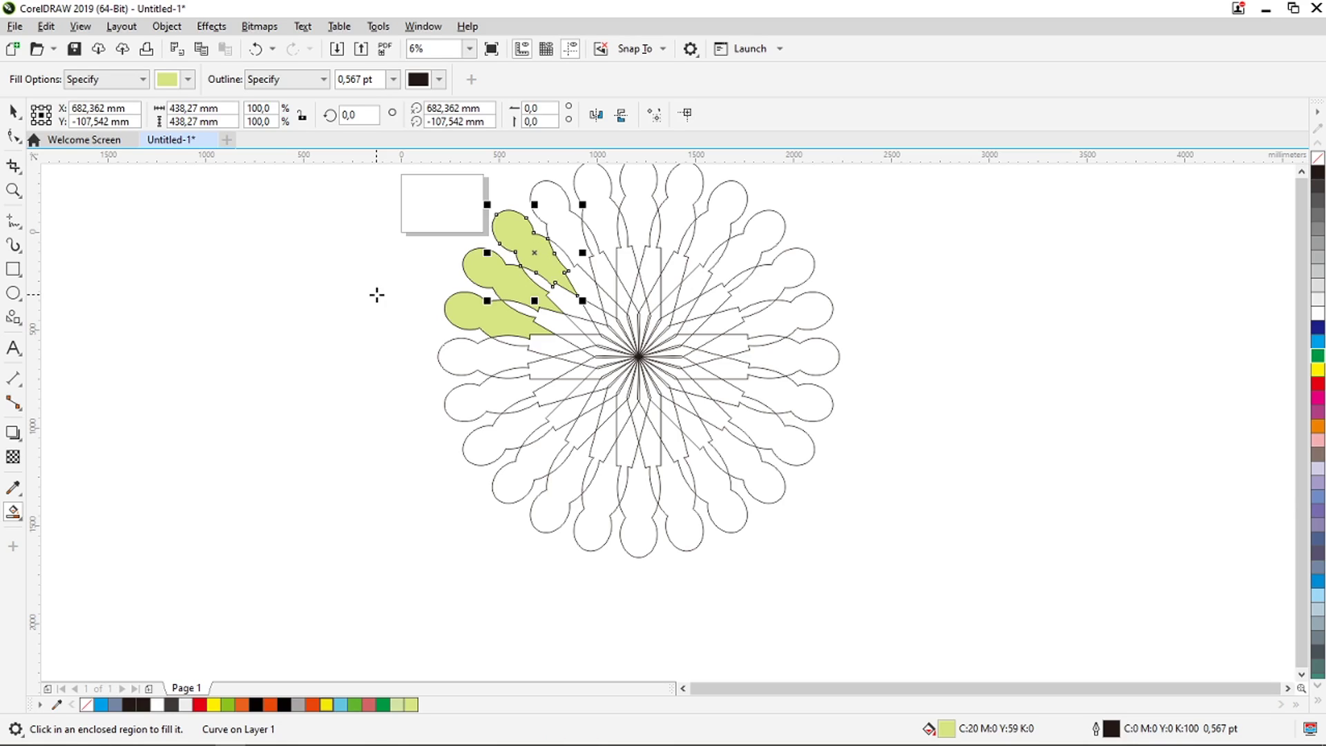
key("ctrl+z")
key("ctrl+z")
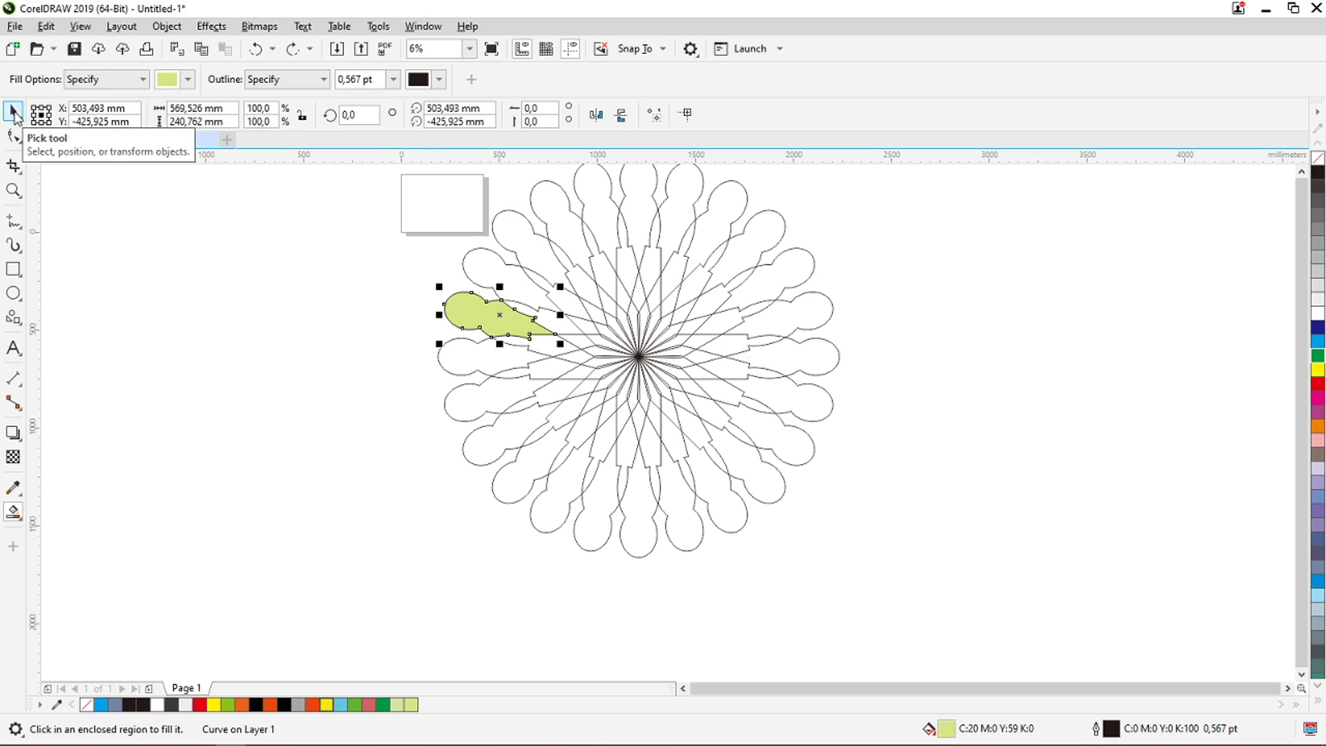
Select the filled petal region and move its rotation centre to the centre point of the flower.
left_click(14, 112)
scroll(505, 323, "up", 2)
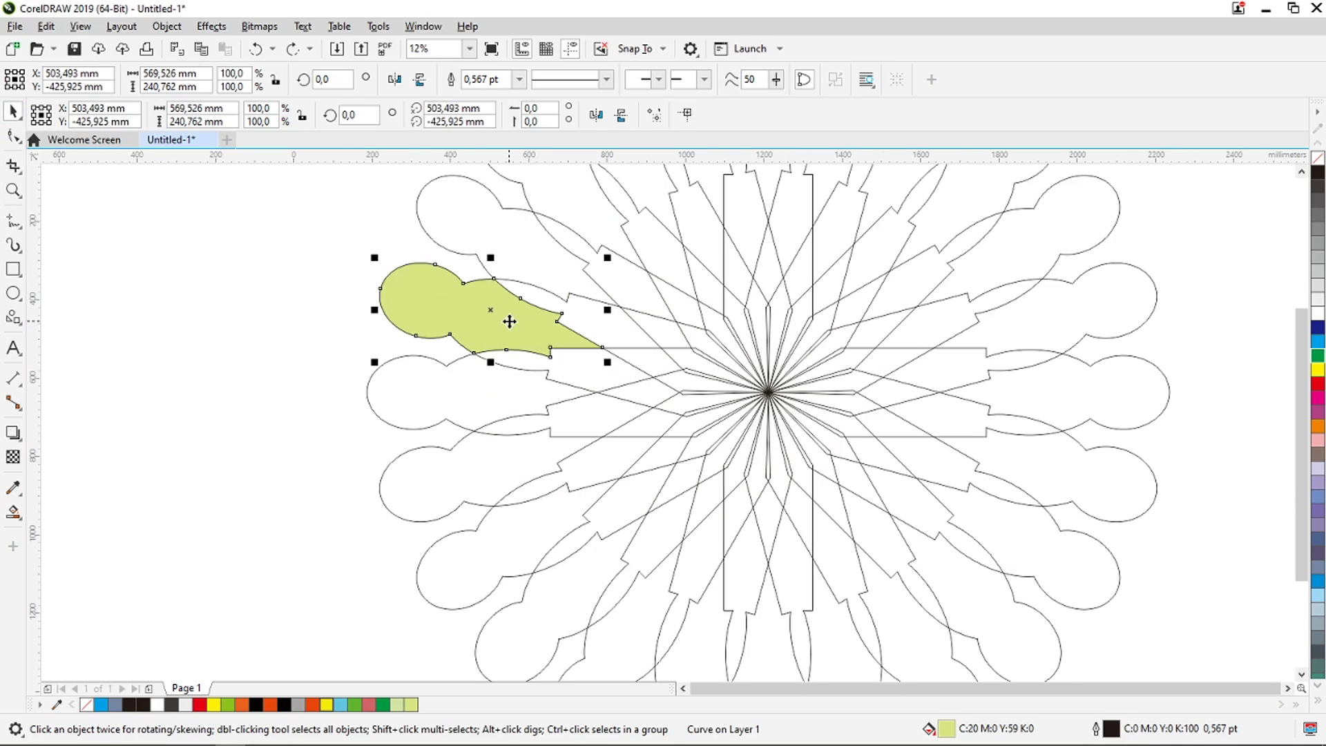
left_click(476, 315)
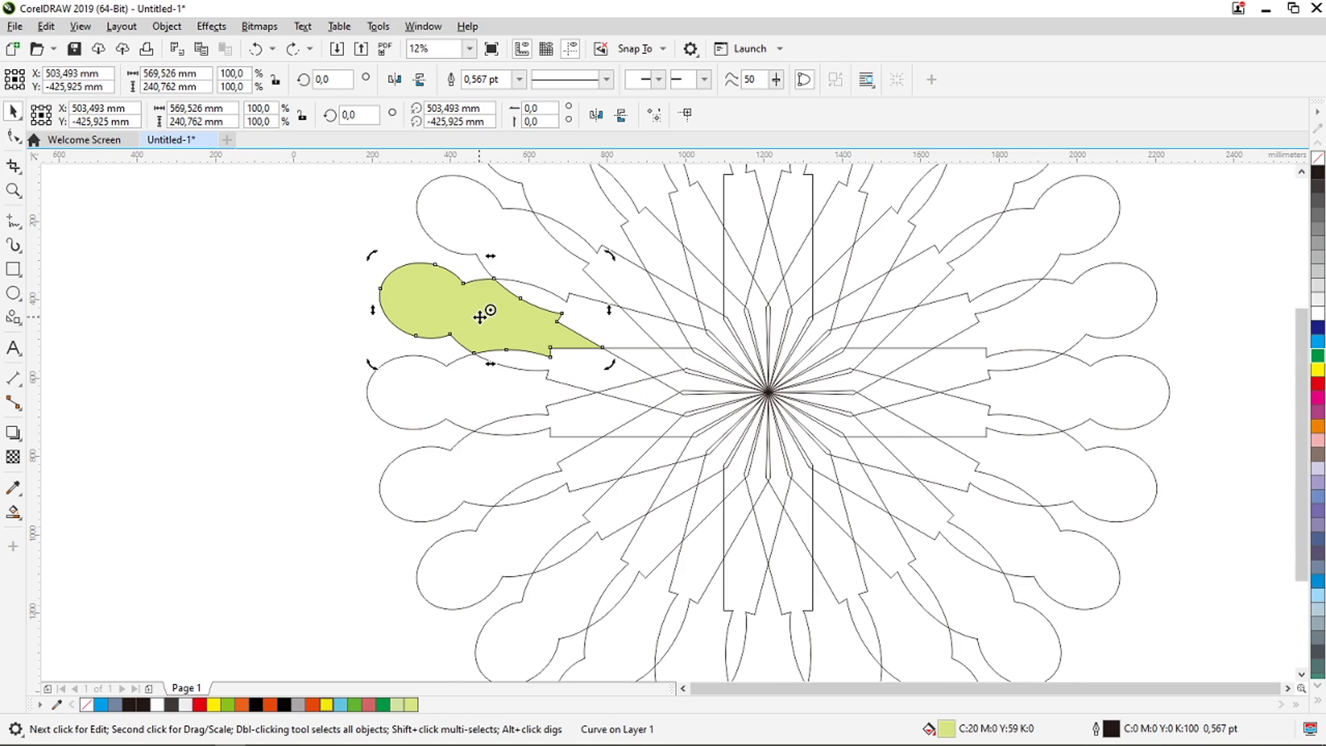
scroll(553, 320, "up", 2)
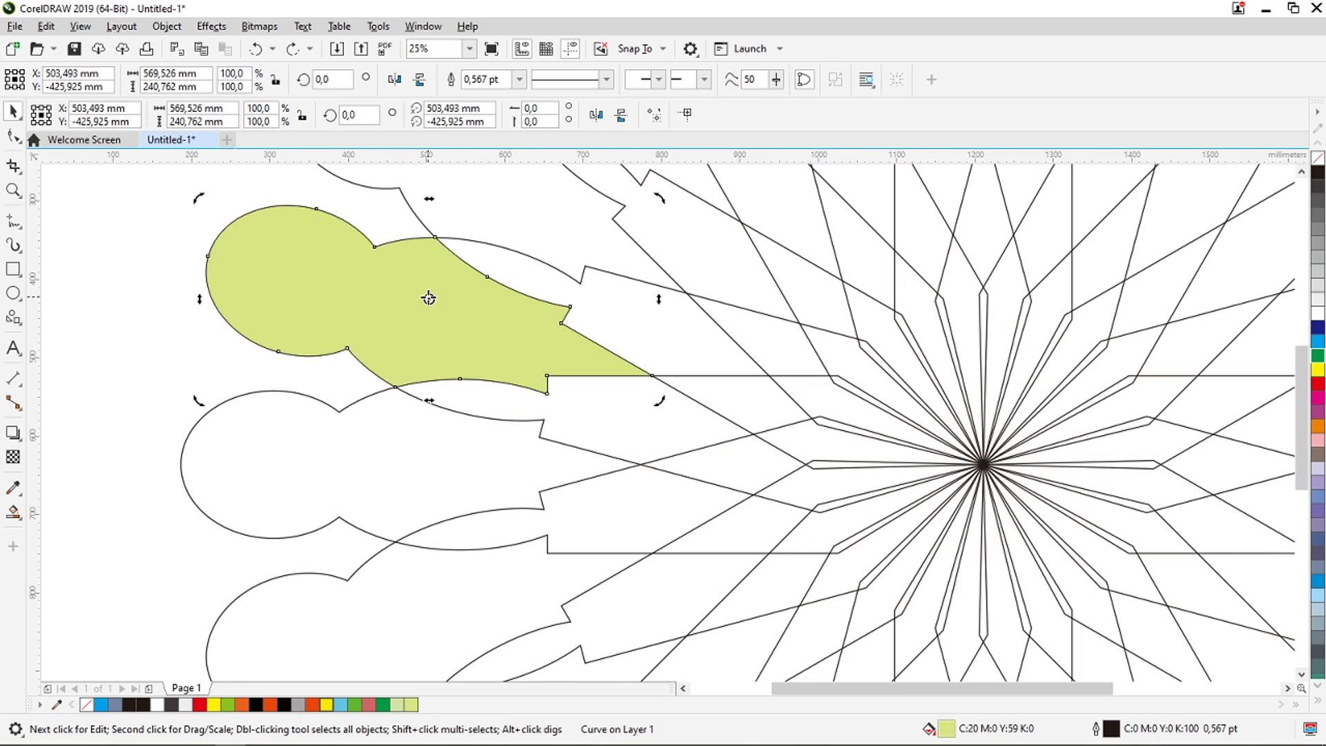
left_click_drag(429, 297, 983, 463)
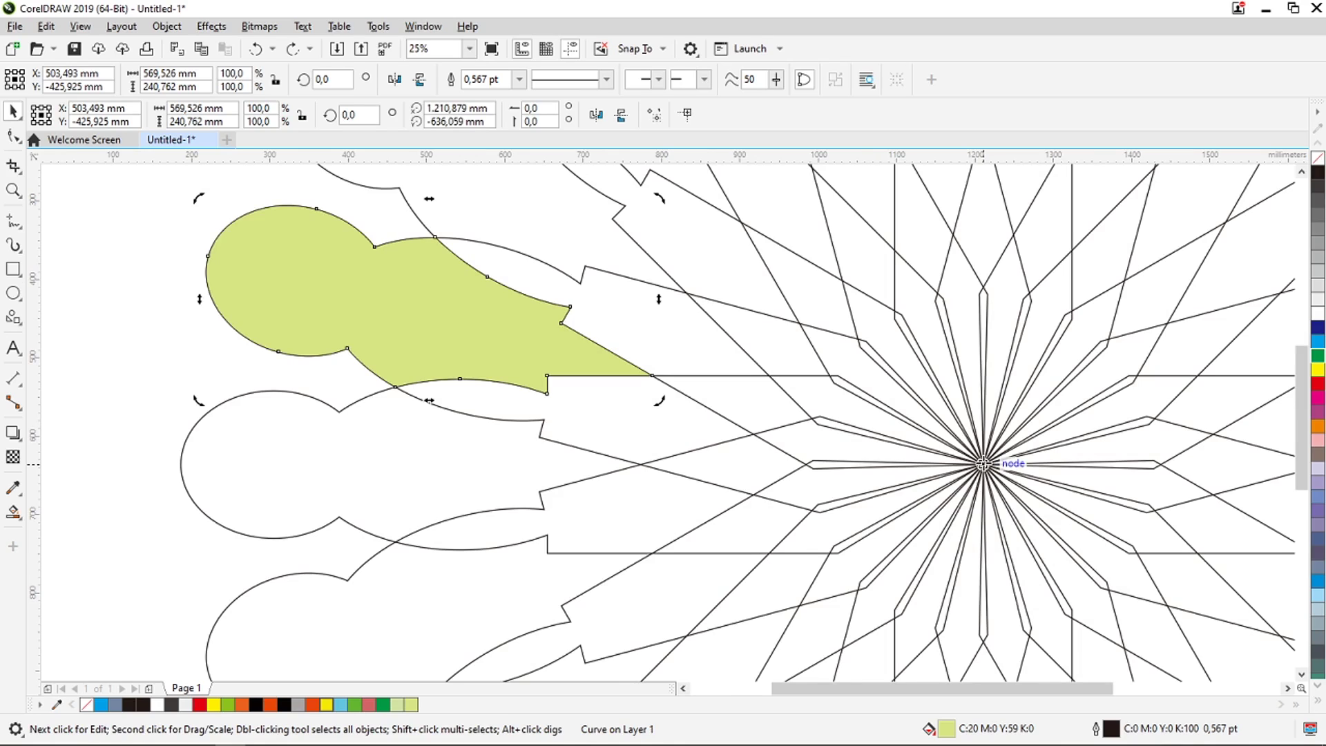
left_click_drag(982, 463, 982, 463)
Create a copy of the filled region rotated 15° clockwise around the flower's centre, onto the neighbouring petal.
scroll(982, 463, "down", 2)
scroll(724, 348, "up", 2)
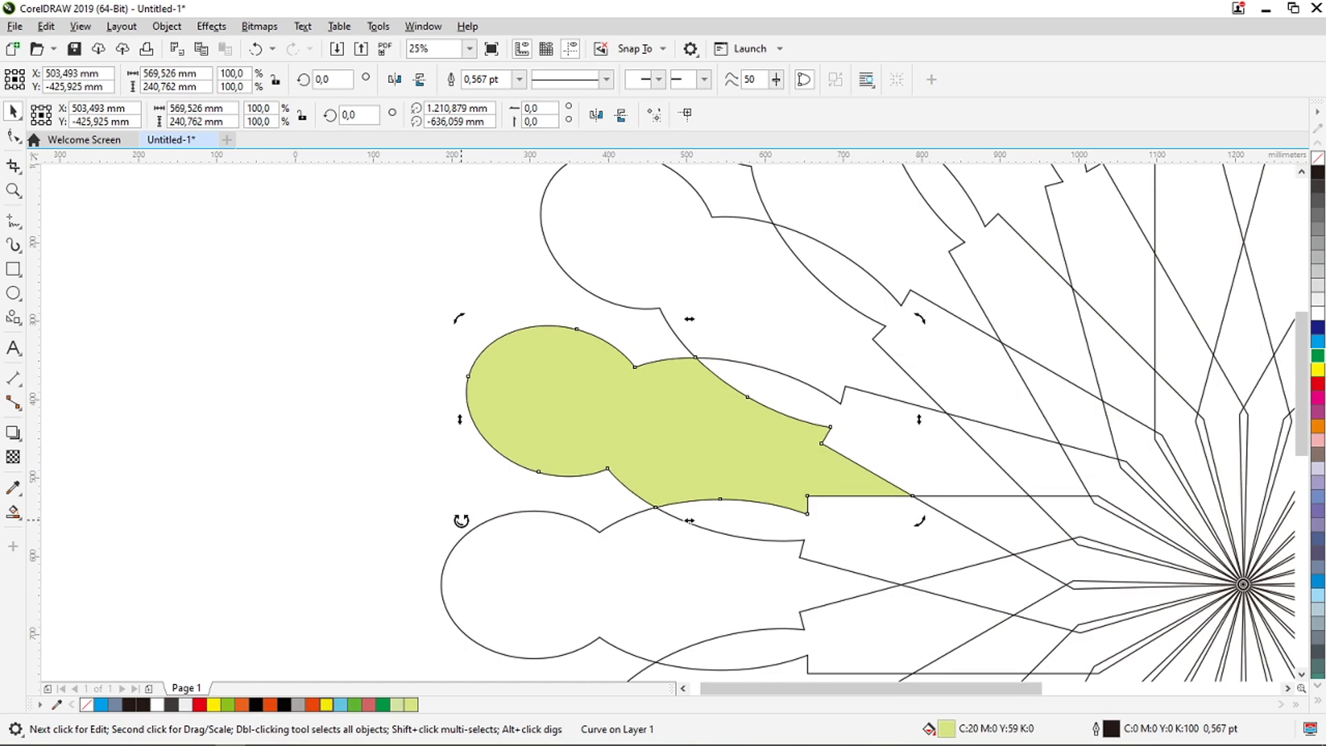
left_click_drag(461, 520, 477, 356)
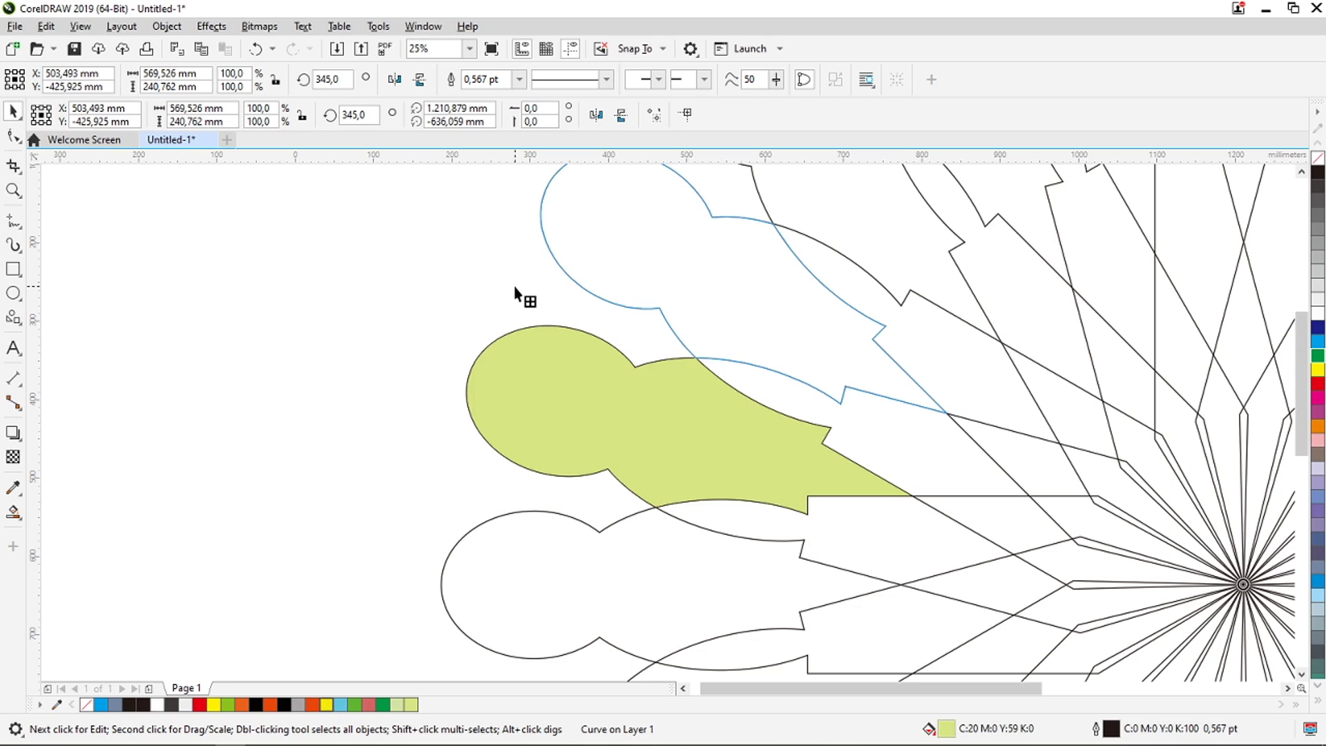
left_click_drag(515, 293, 516, 293)
Repeat the 15° rotated copy of the filled region until all 24 petals are covered, and deselect it.
scroll(512, 283, "down", 3)
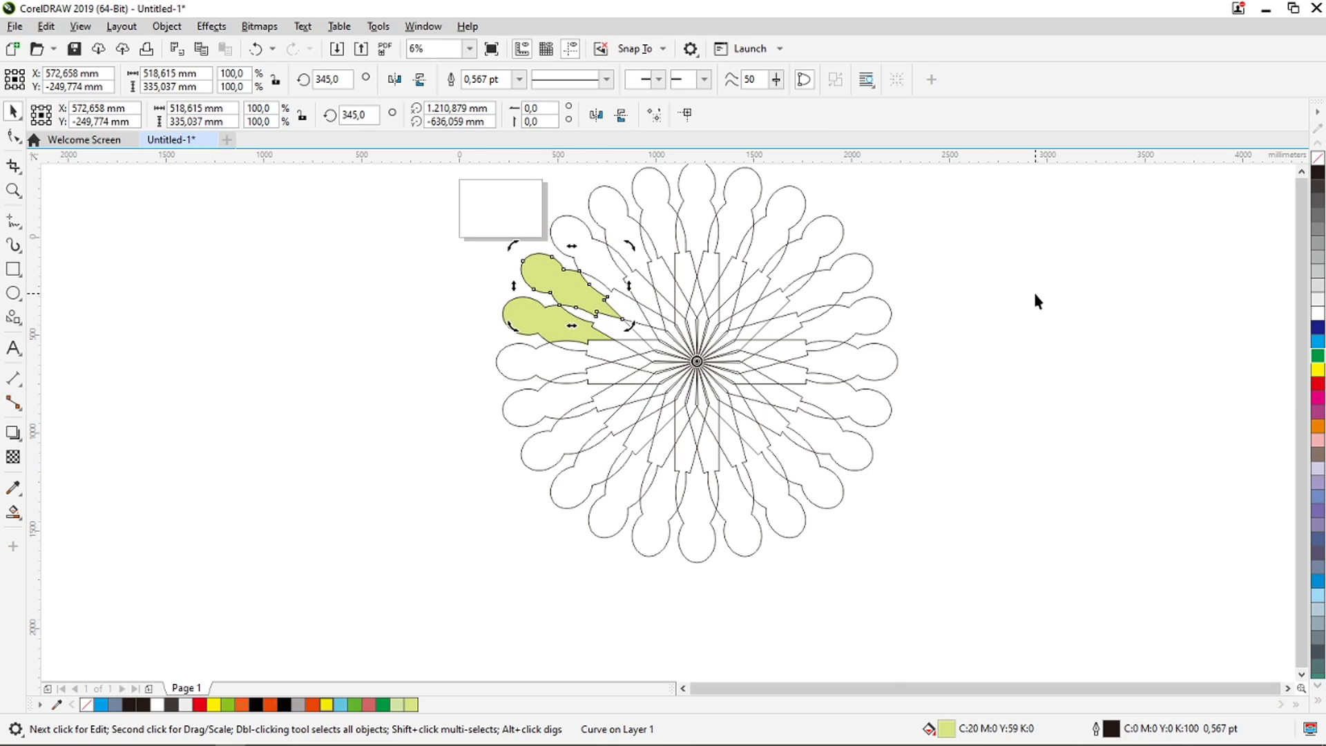
key("ctrl+r")
key("ctrl+r")
key("ctrl+r")
key("ctrl+r")
key("ctrl+r")
key("ctrl+r")
key("ctrl+r")
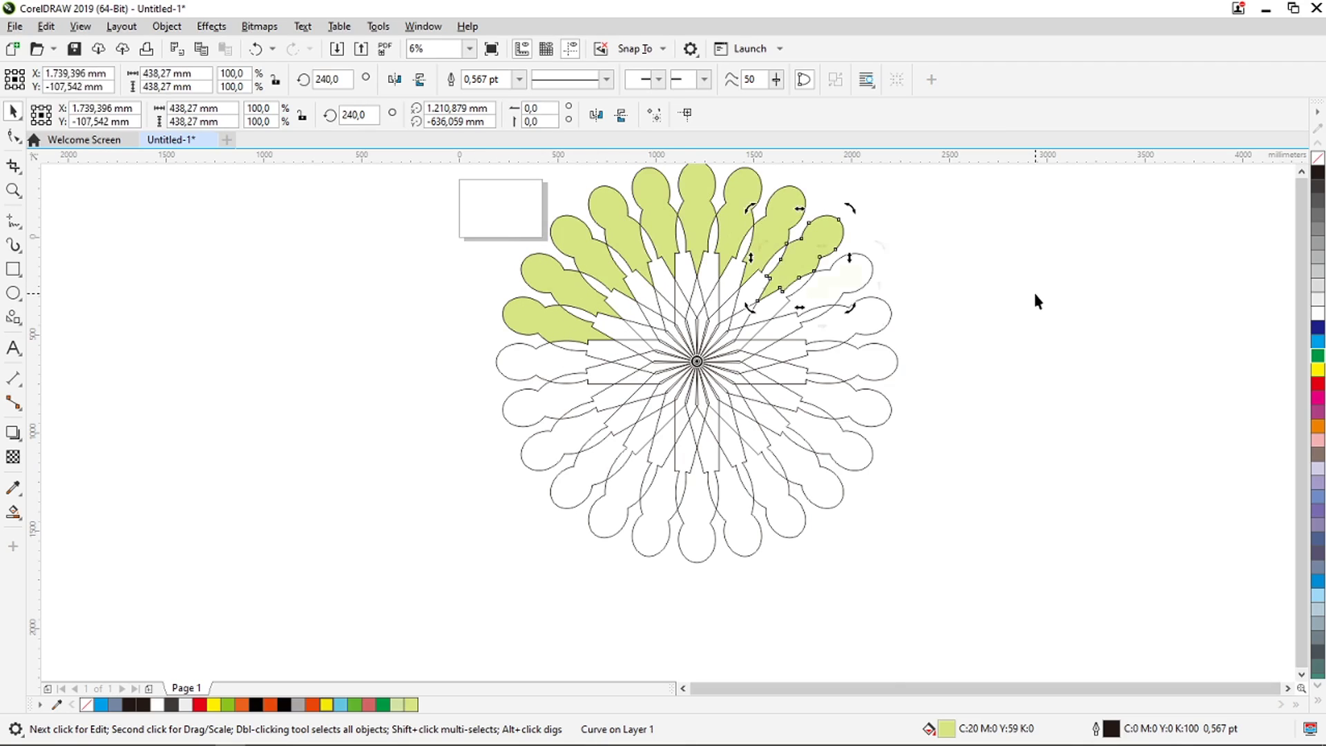
key("ctrl+r")
key("ctrl+r")
key("ctrl+r")
key("ctrl+r")
key("ctrl+r")
key("ctrl+r")
key("ctrl+r")
key("ctrl+r")
key("ctrl+r")
key("ctrl+r")
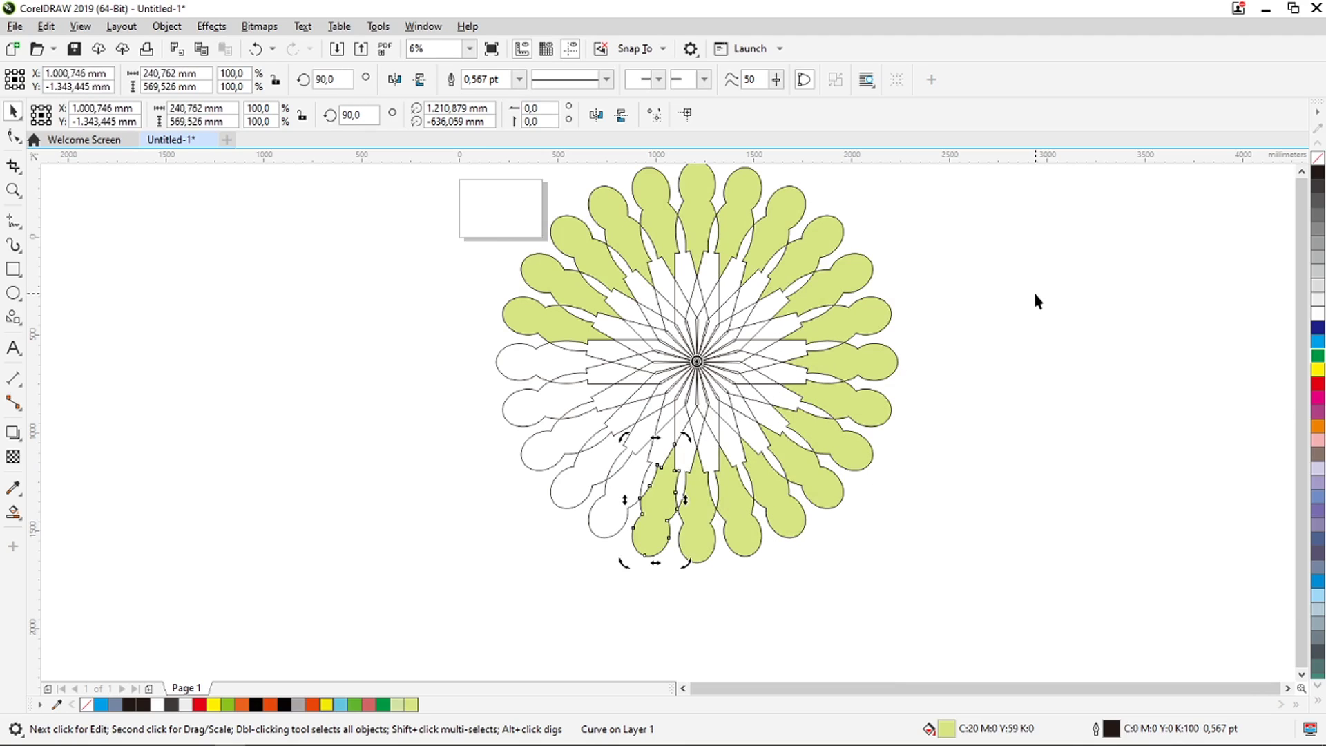
key("ctrl+r")
key("ctrl+r")
key("ctrl+r")
key("ctrl+r")
key("ctrl+r")
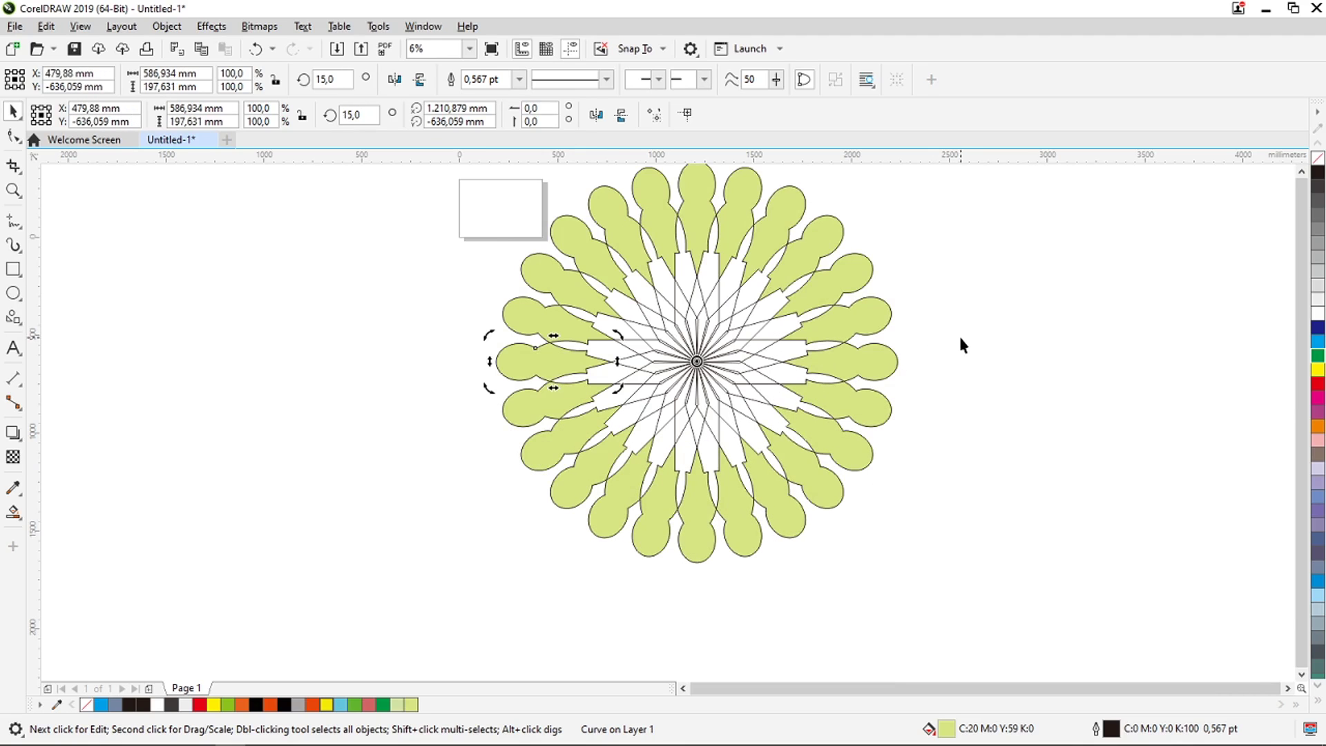
left_click(943, 347)
scroll(572, 354, "up", 2)
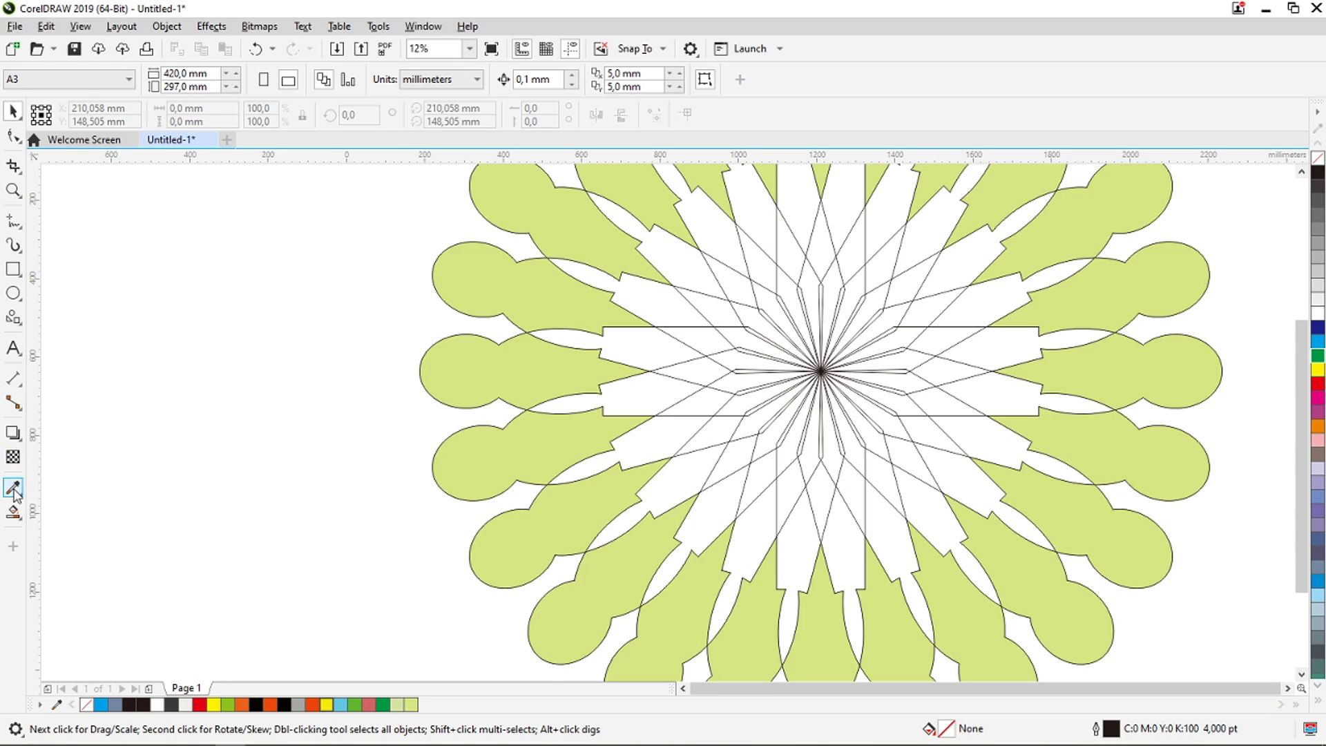
left_click(14, 512)
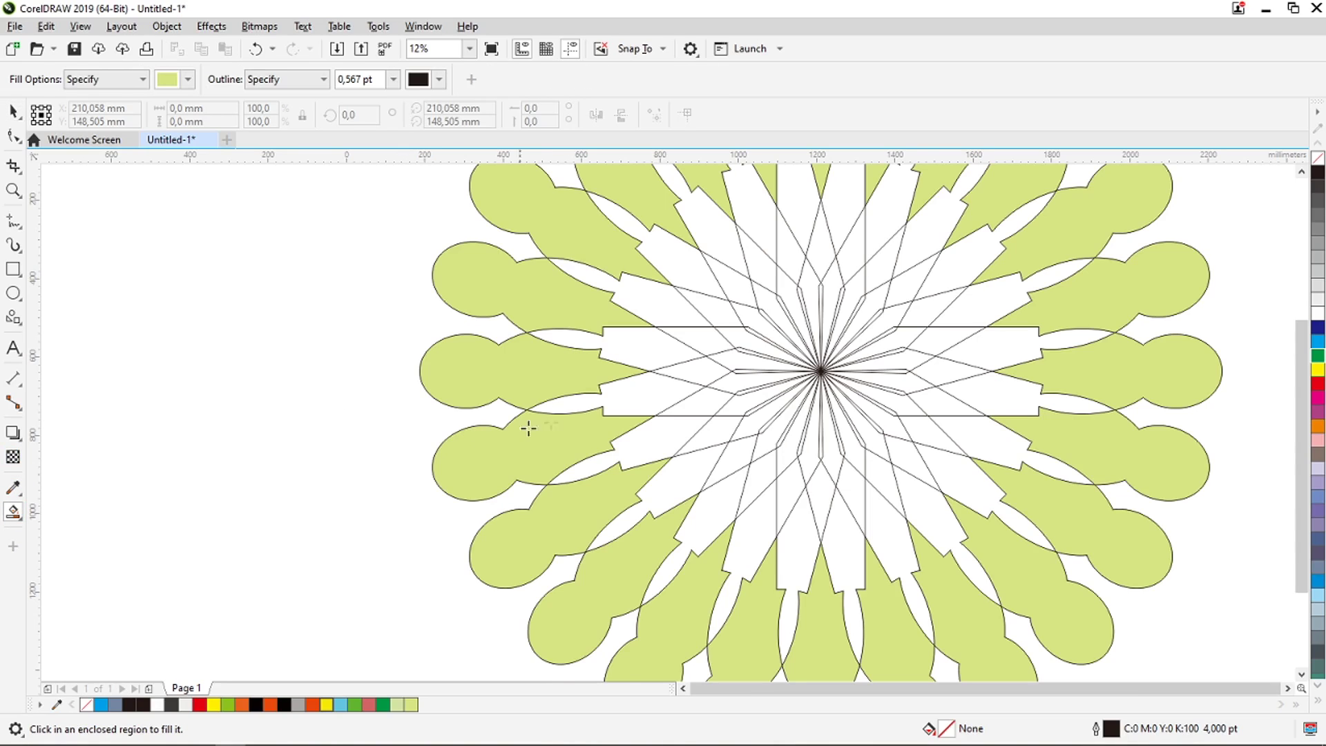
left_click(569, 338)
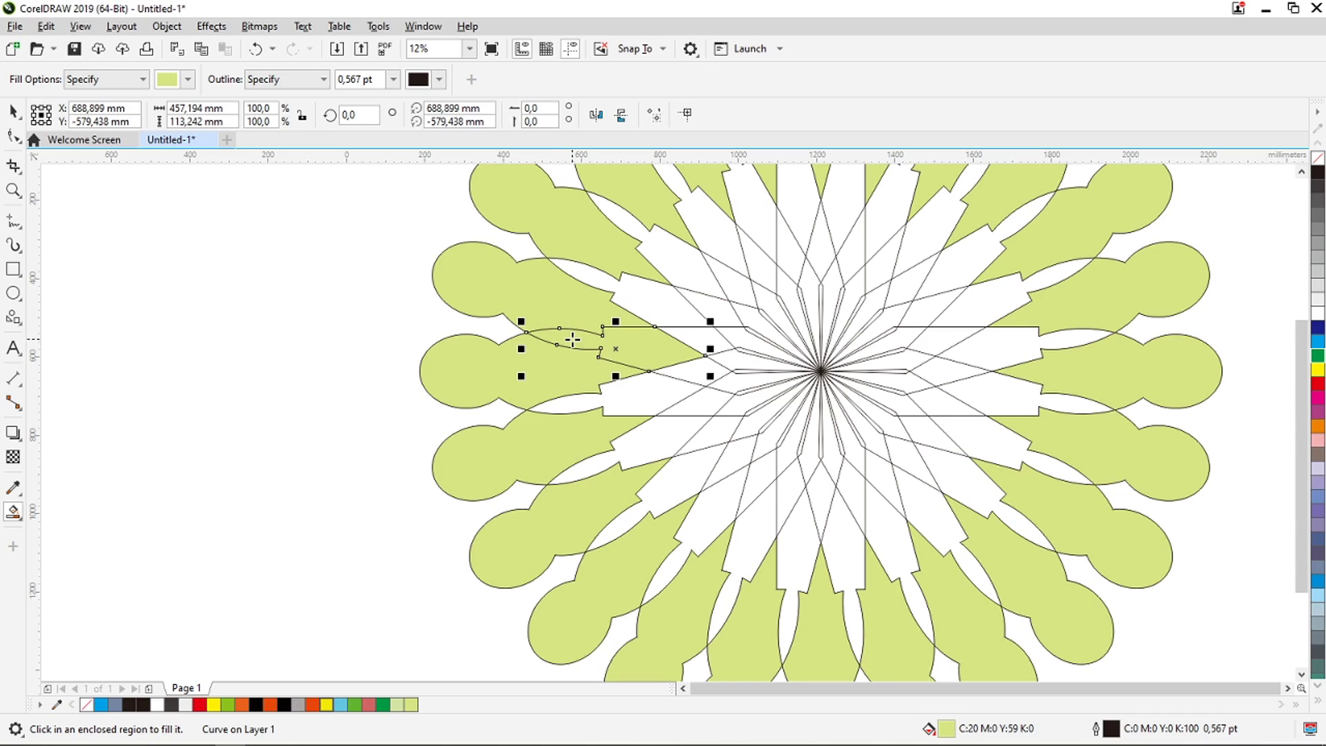
key("ctrl+z")
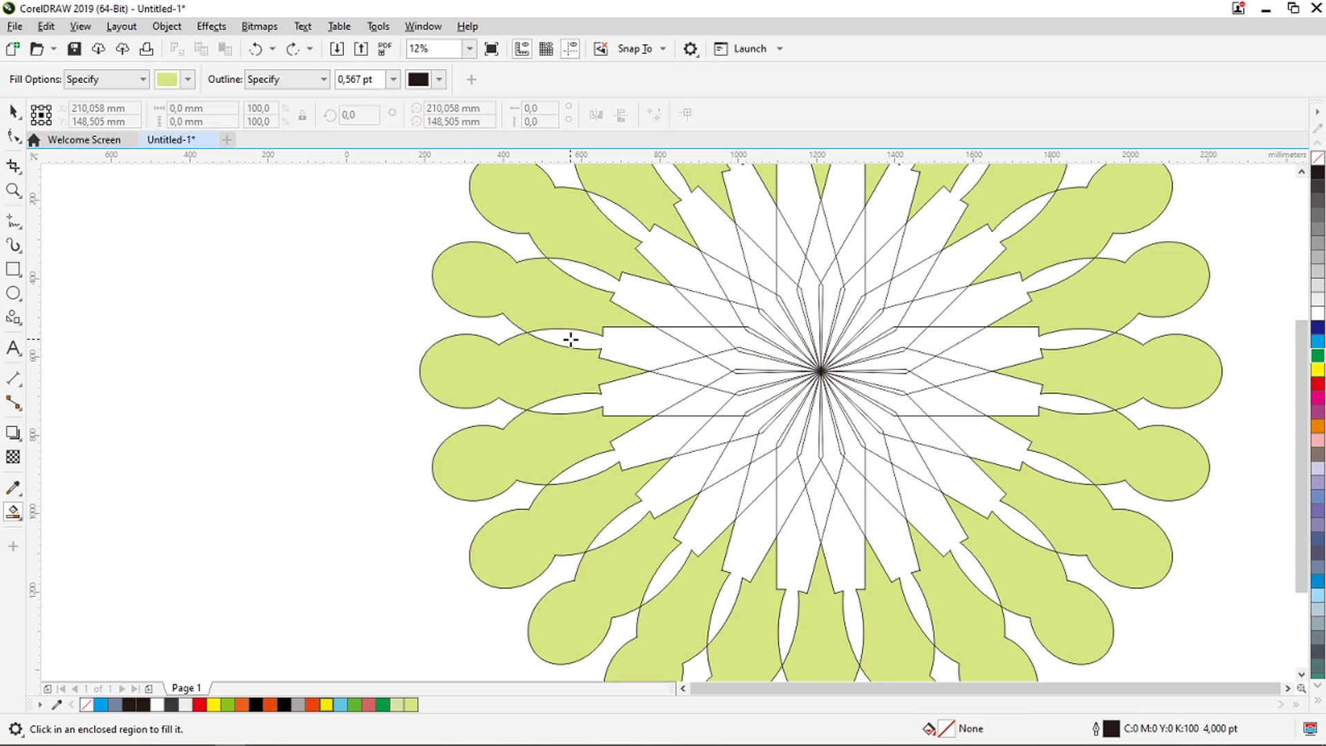
Place a horizontal guideline at about Y -69.85 mm and a vertical guideline at about X 643.86 mm, along the white inner area's edges.
scroll(580, 330, "down", 2)
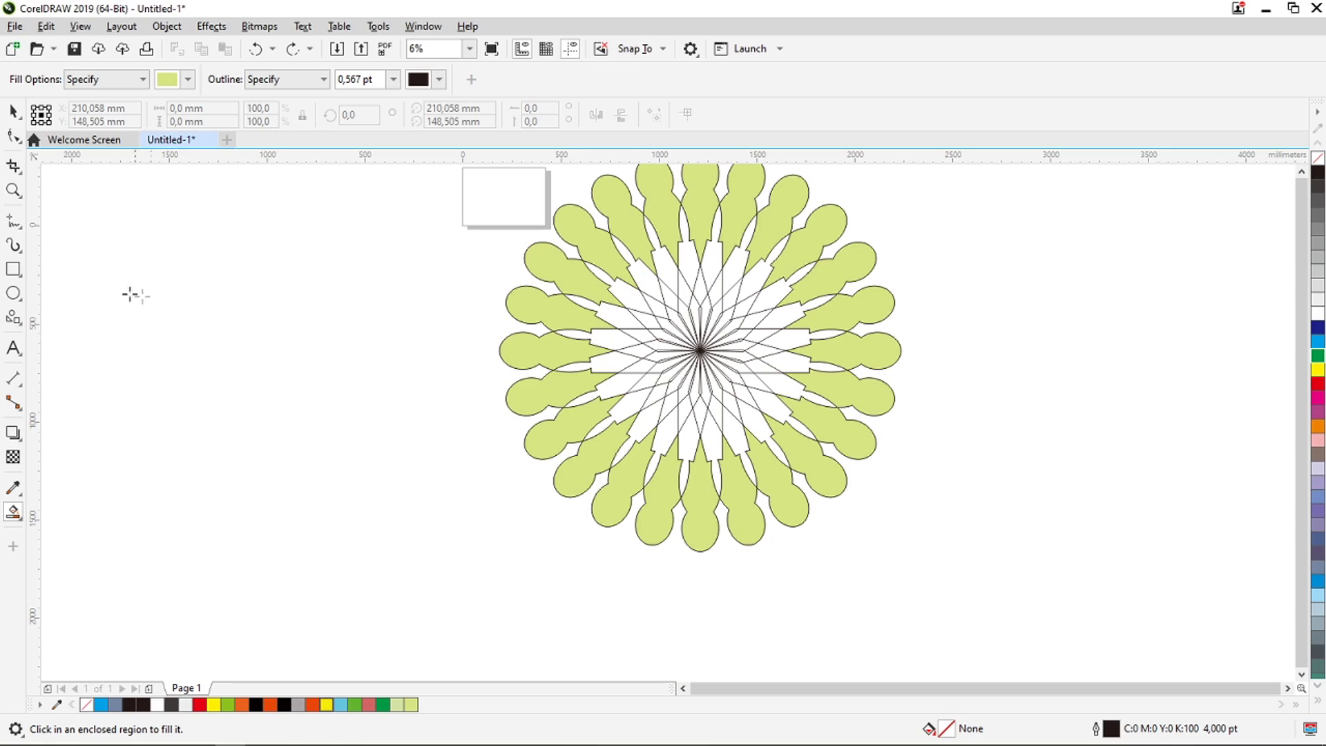
left_click(13, 293)
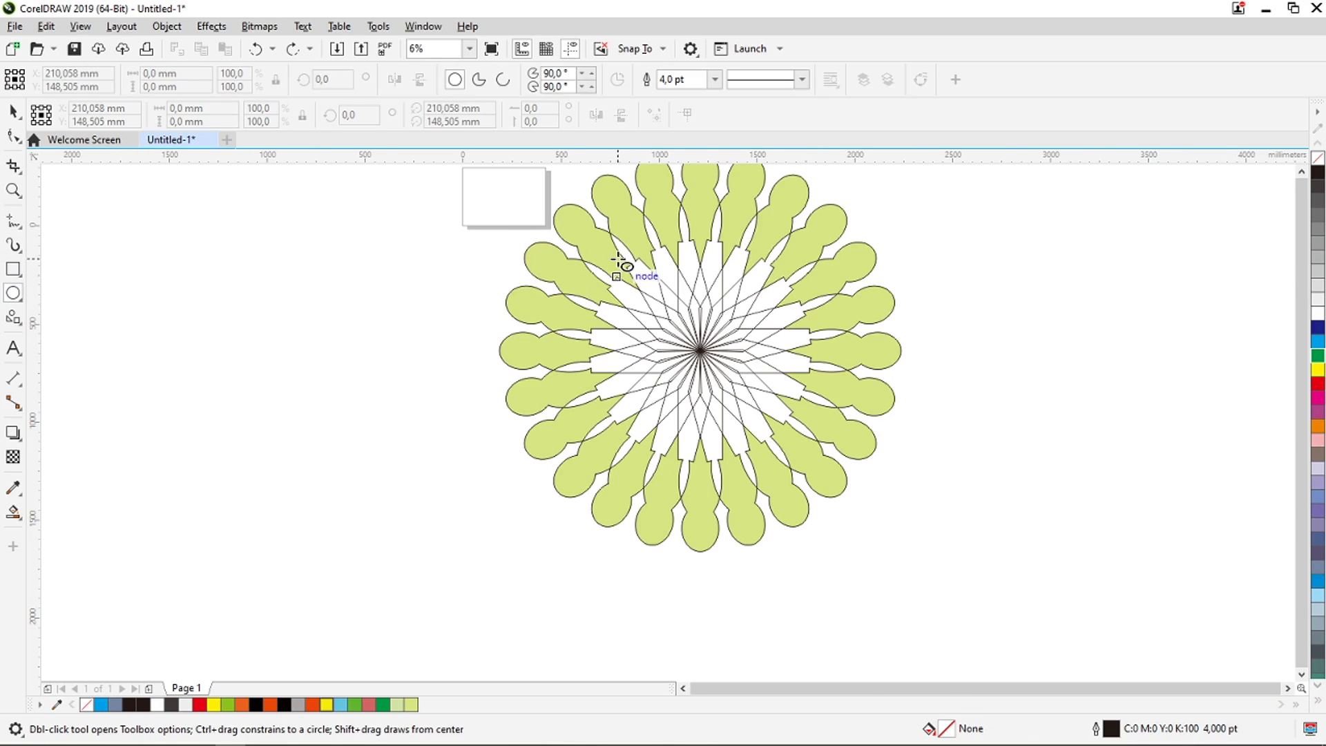
scroll(619, 256, "up", 2)
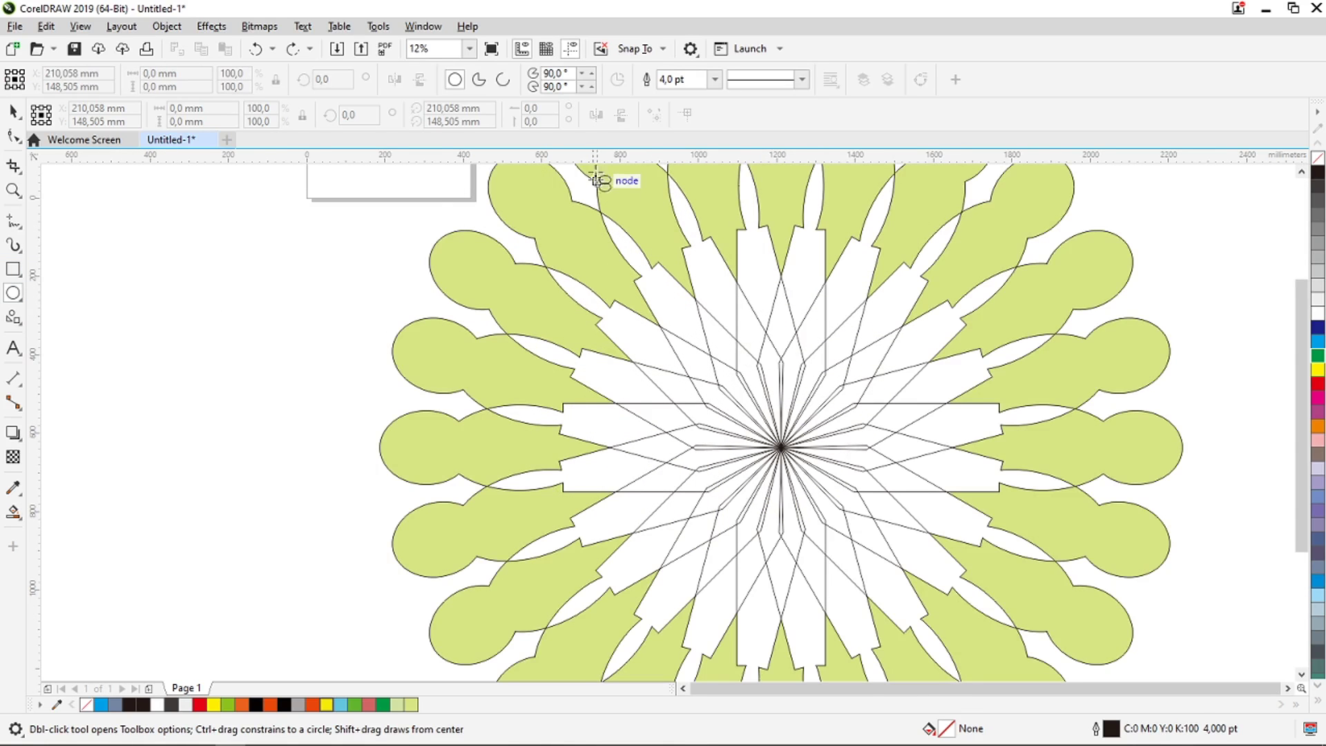
scroll(598, 204, "down", 2)
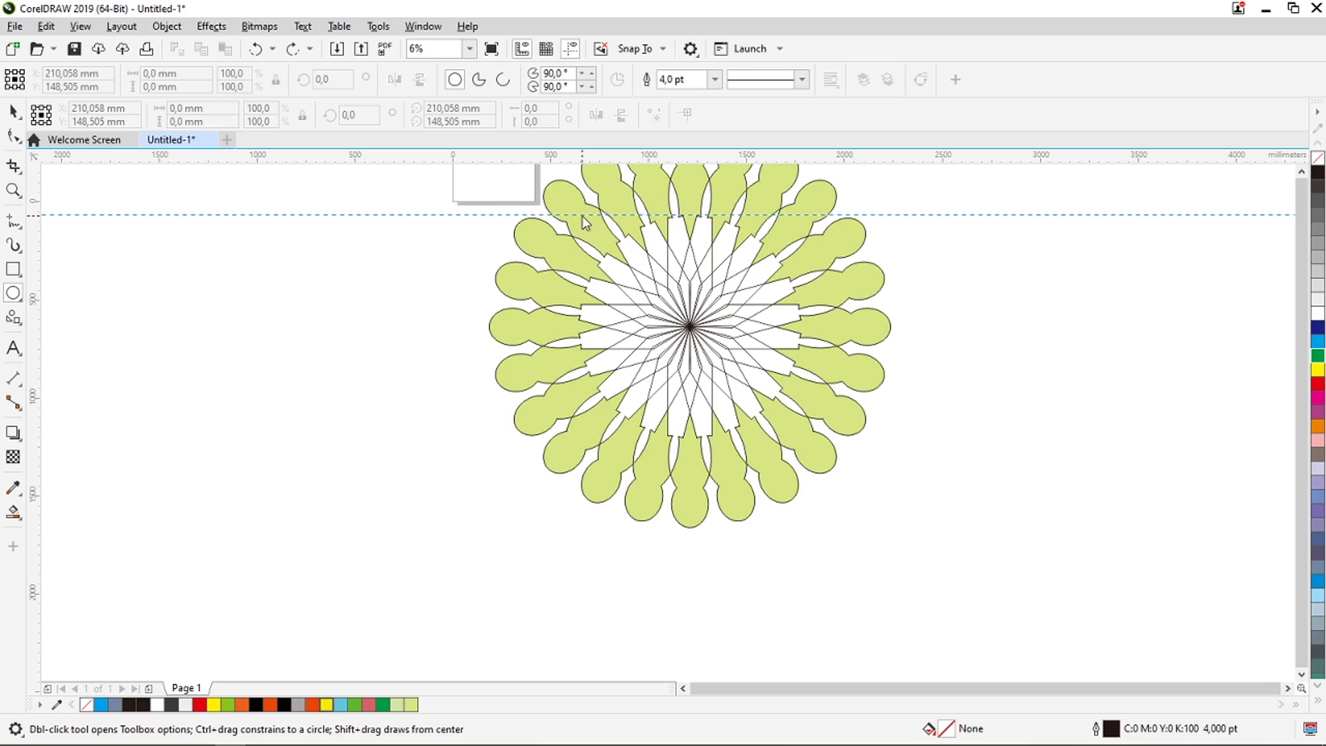
left_click(582, 216)
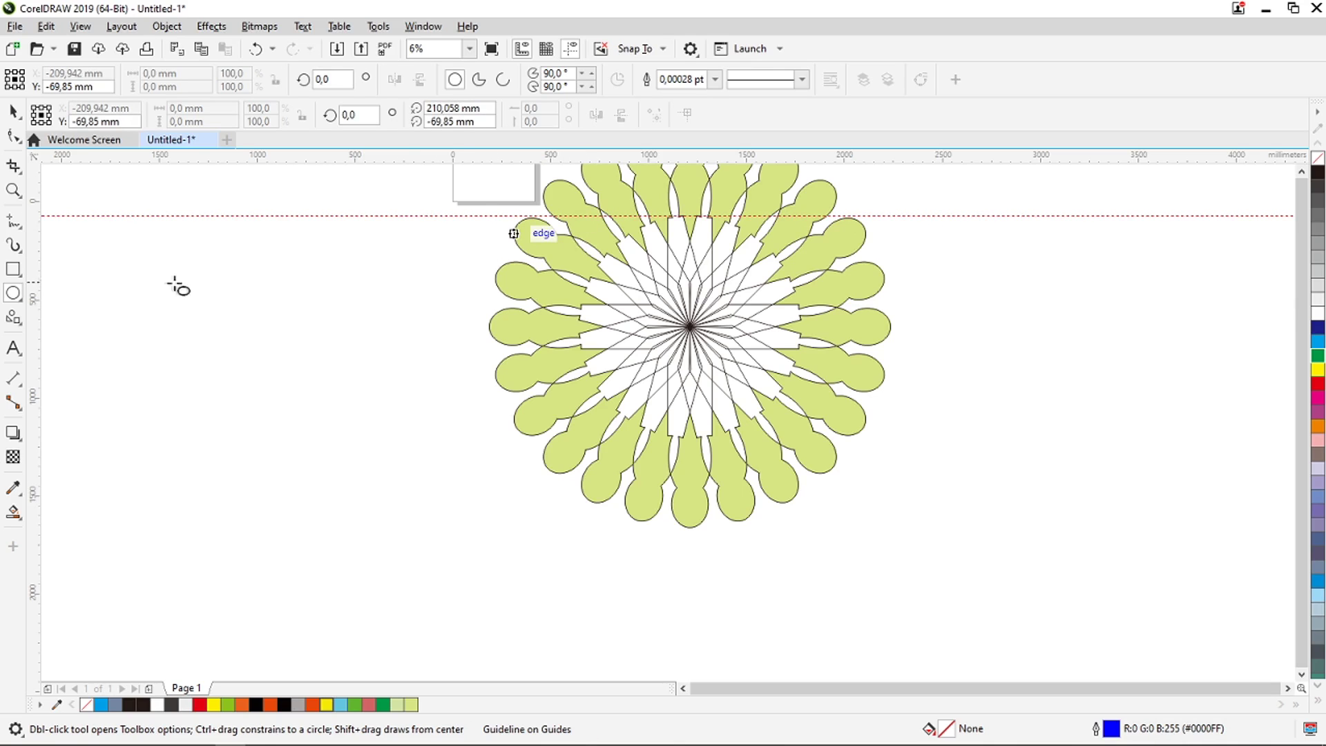
left_click_drag(35, 271, 583, 324)
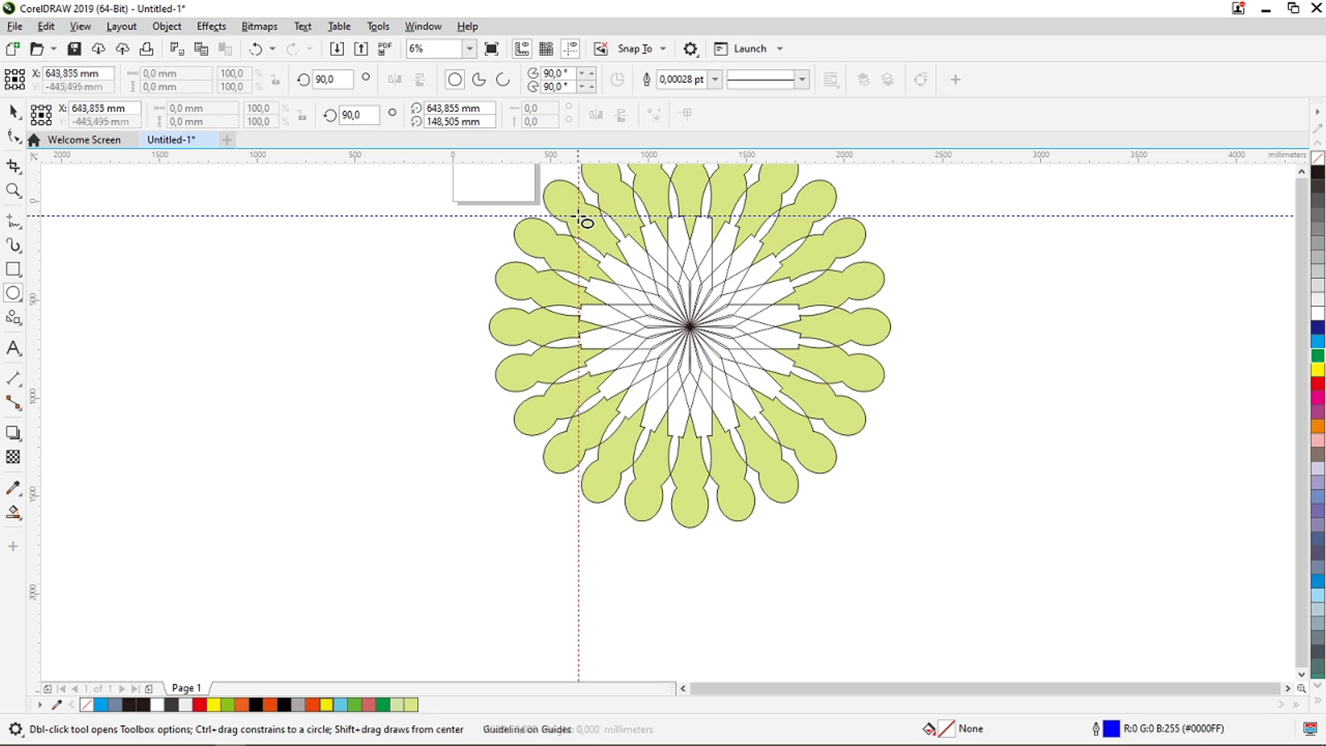
Draw a circle about 1,133 mm in diameter from the guideline intersection, enclosing the white inner area of the flower.
left_click_drag(579, 215, 802, 417)
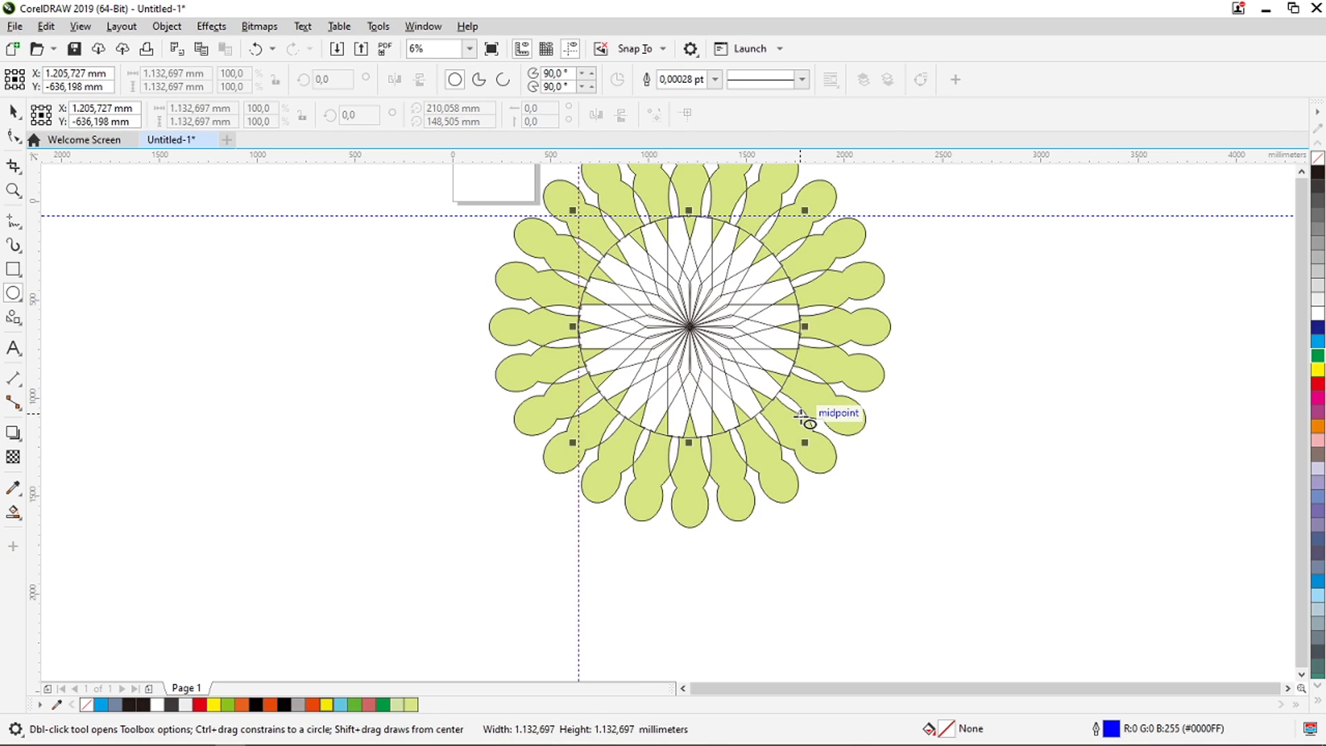
scroll(794, 297, "up", 1)
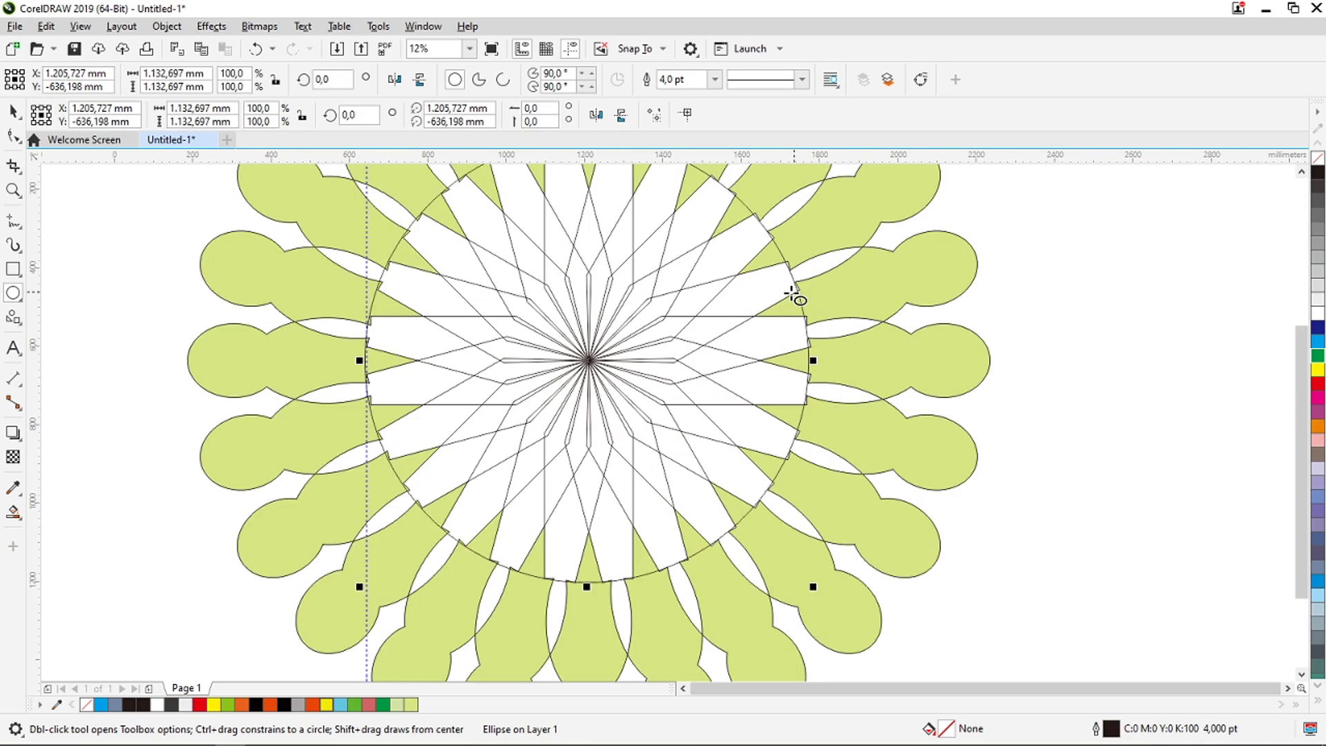
scroll(794, 296, "down", 1)
scroll(793, 221, "up", 1)
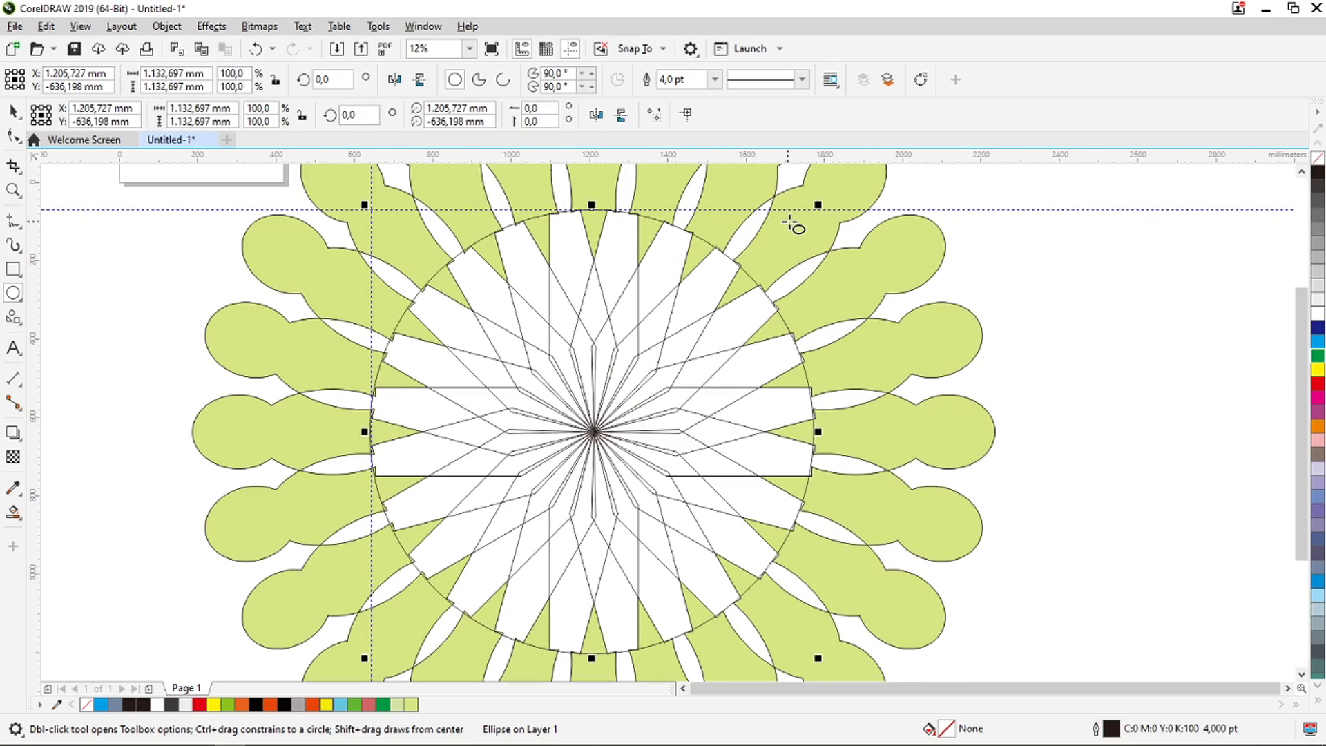
left_click_drag(817, 205, 831, 199)
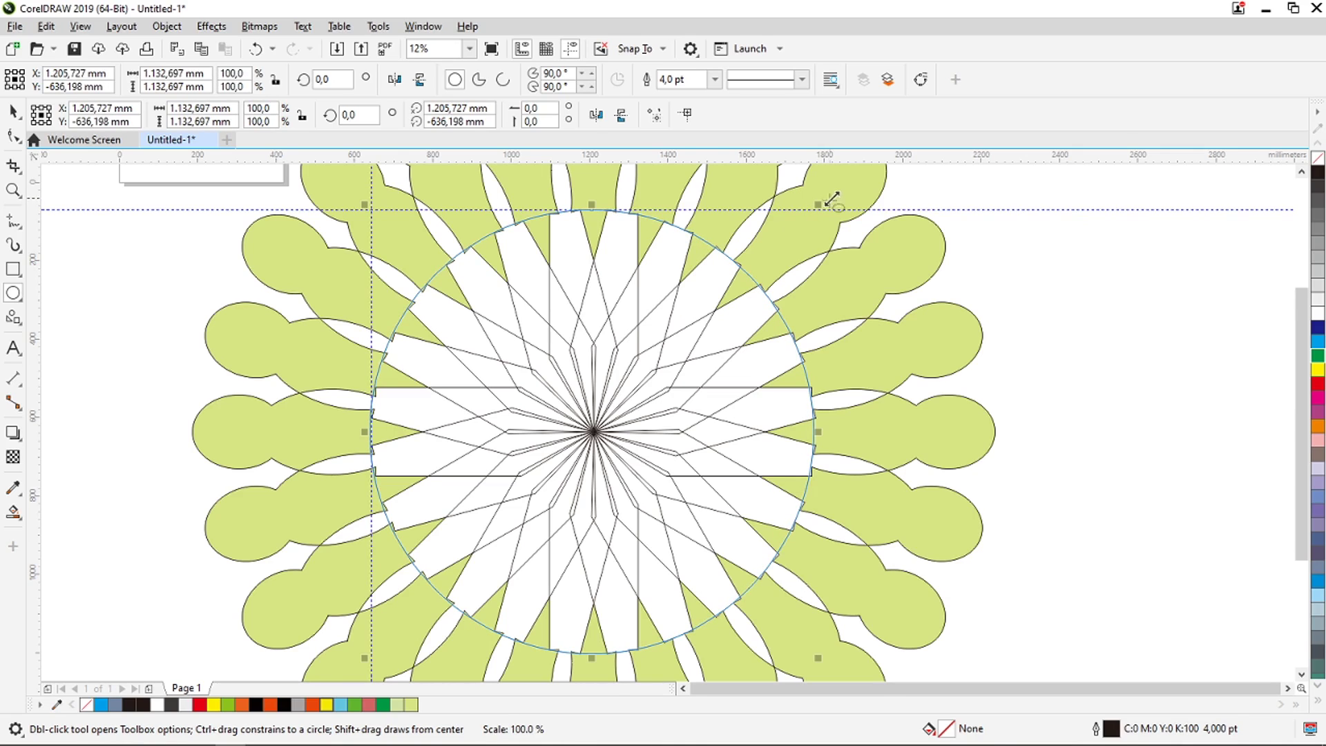
Select the whole flower with its filled regions and the circle, and group them.
scroll(675, 281, "down", 2)
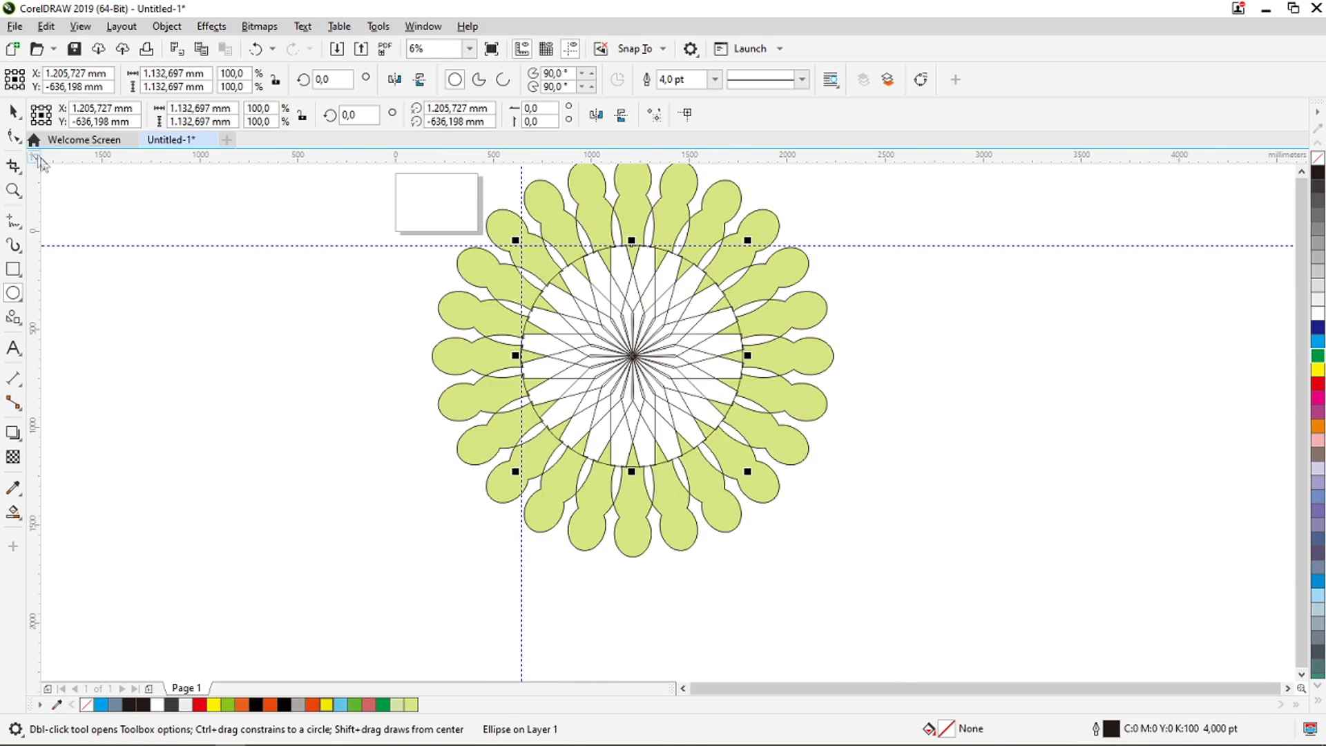
left_click(13, 110)
scroll(375, 336, "down", 2)
left_click_drag(370, 205, 661, 518)
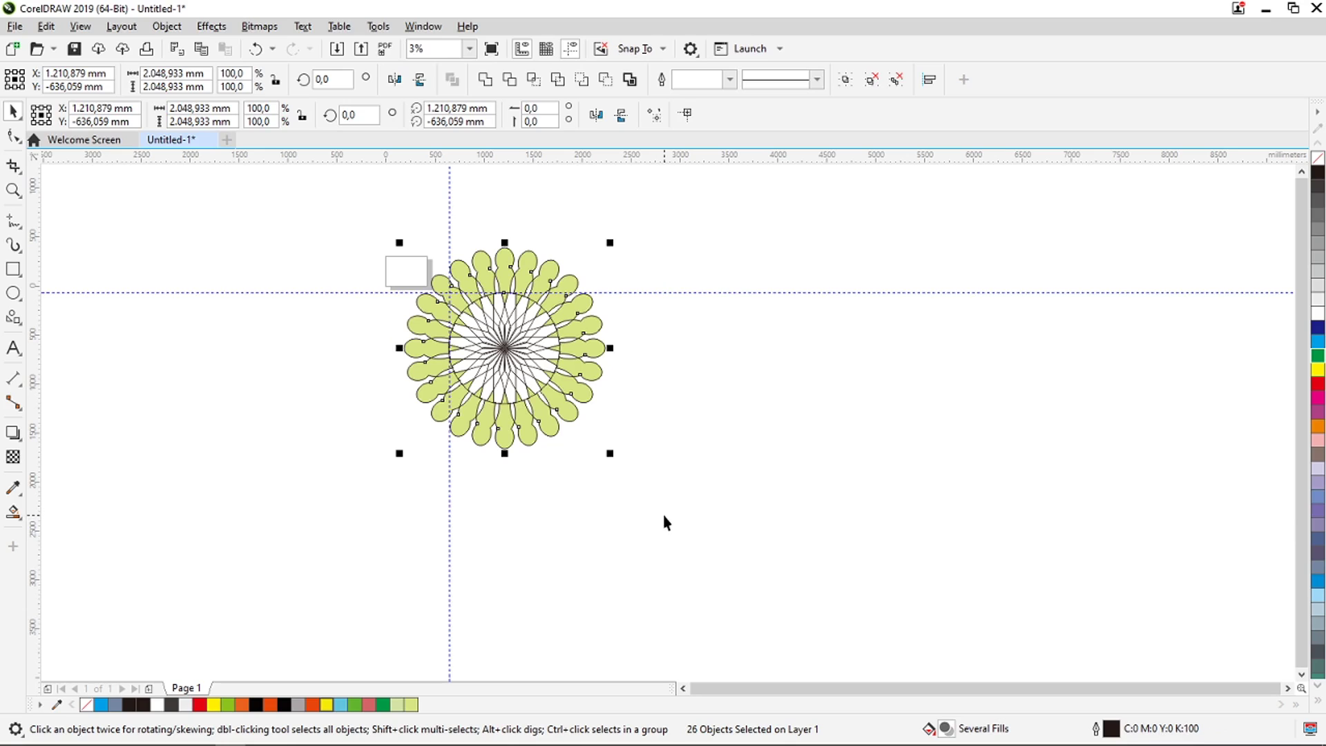
key("ctrl+g")
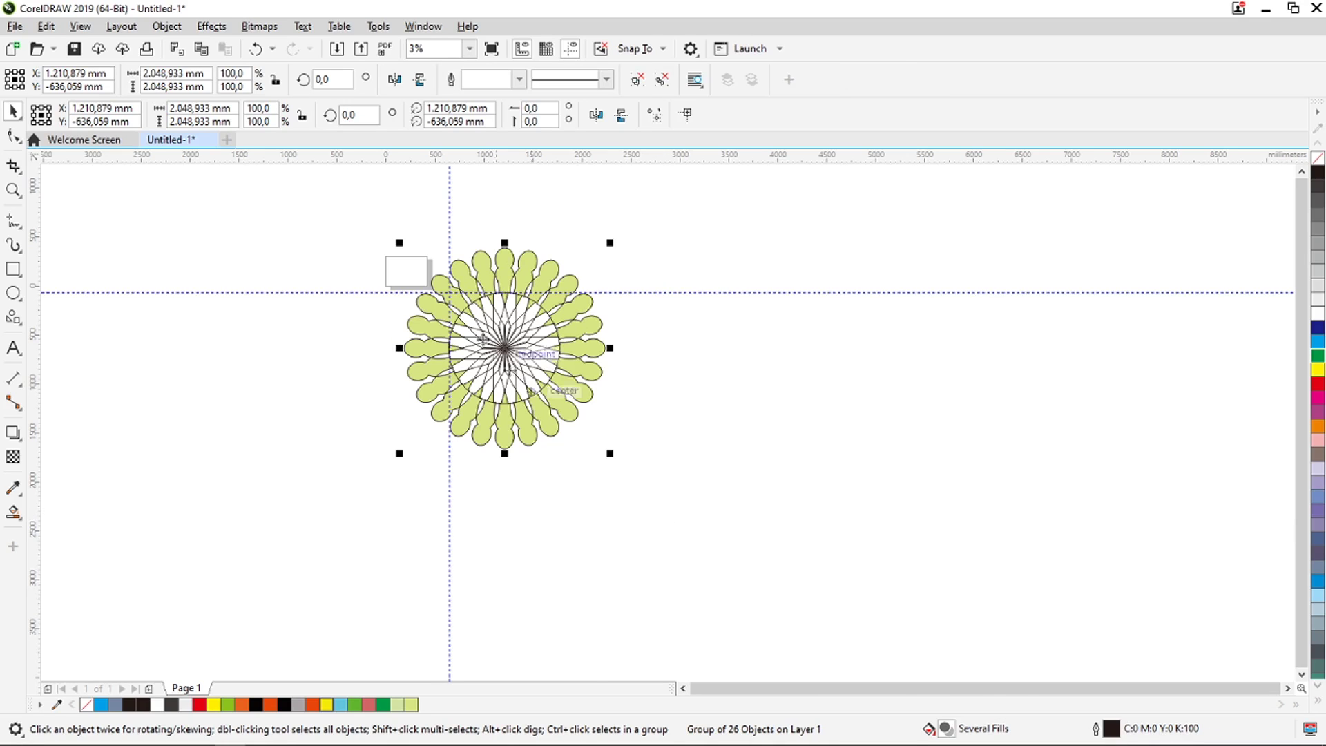
Smart Fill the narrow gap between two petals at the flower's left side with salmon (C13 M58 Y45 K0).
scroll(438, 308, "up", 4)
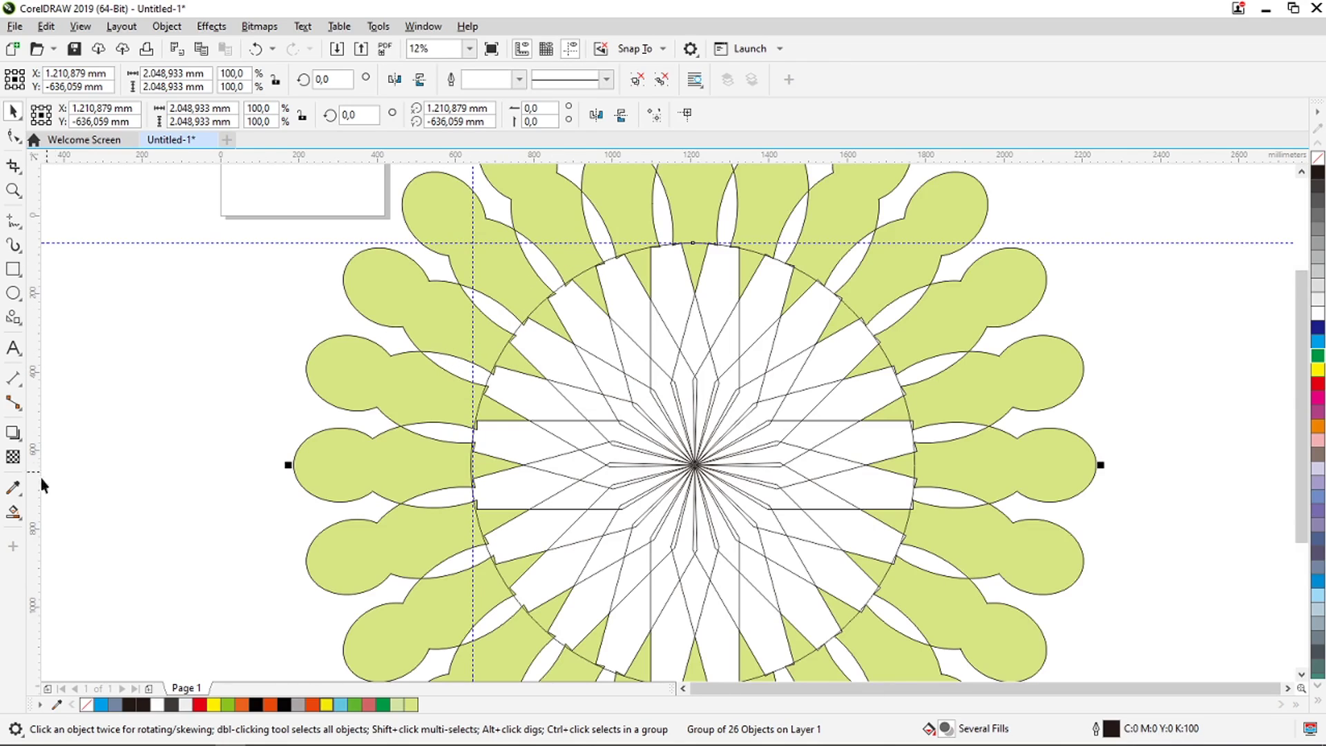
left_click(14, 513)
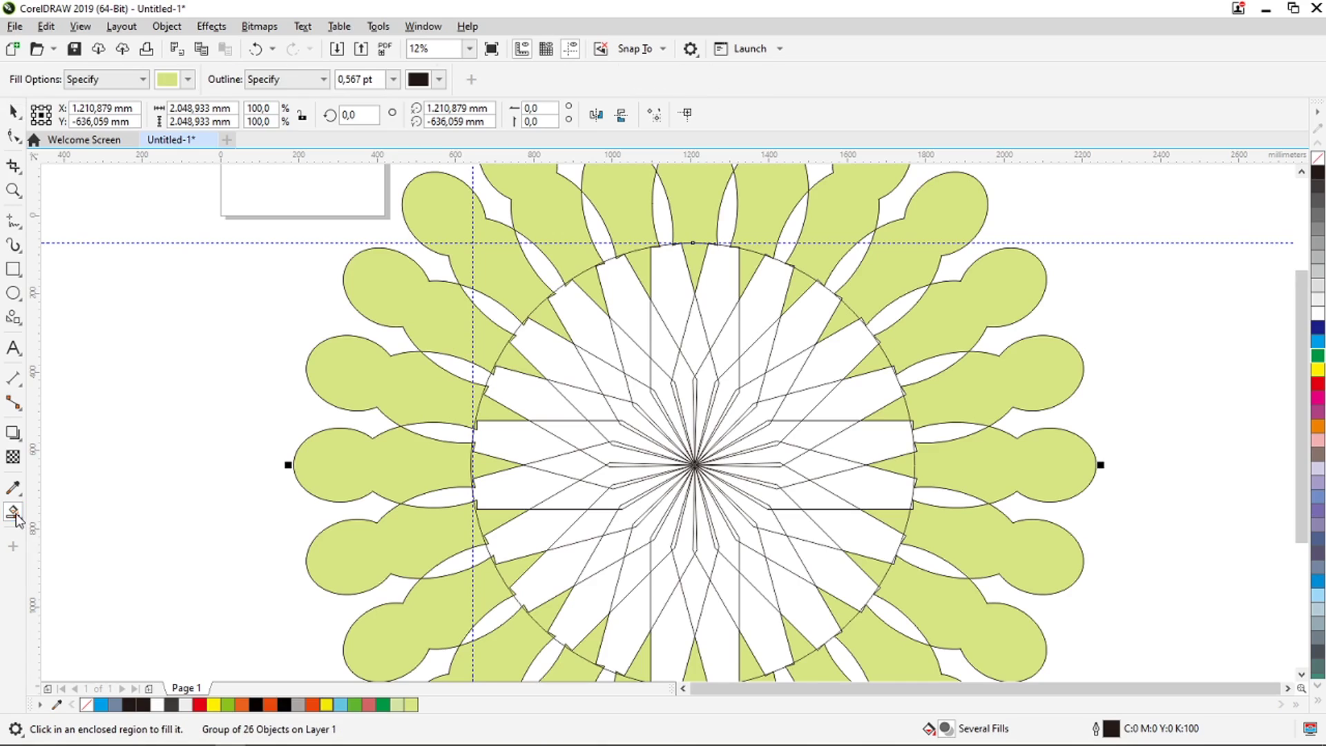
left_click(168, 83)
left_click(166, 280)
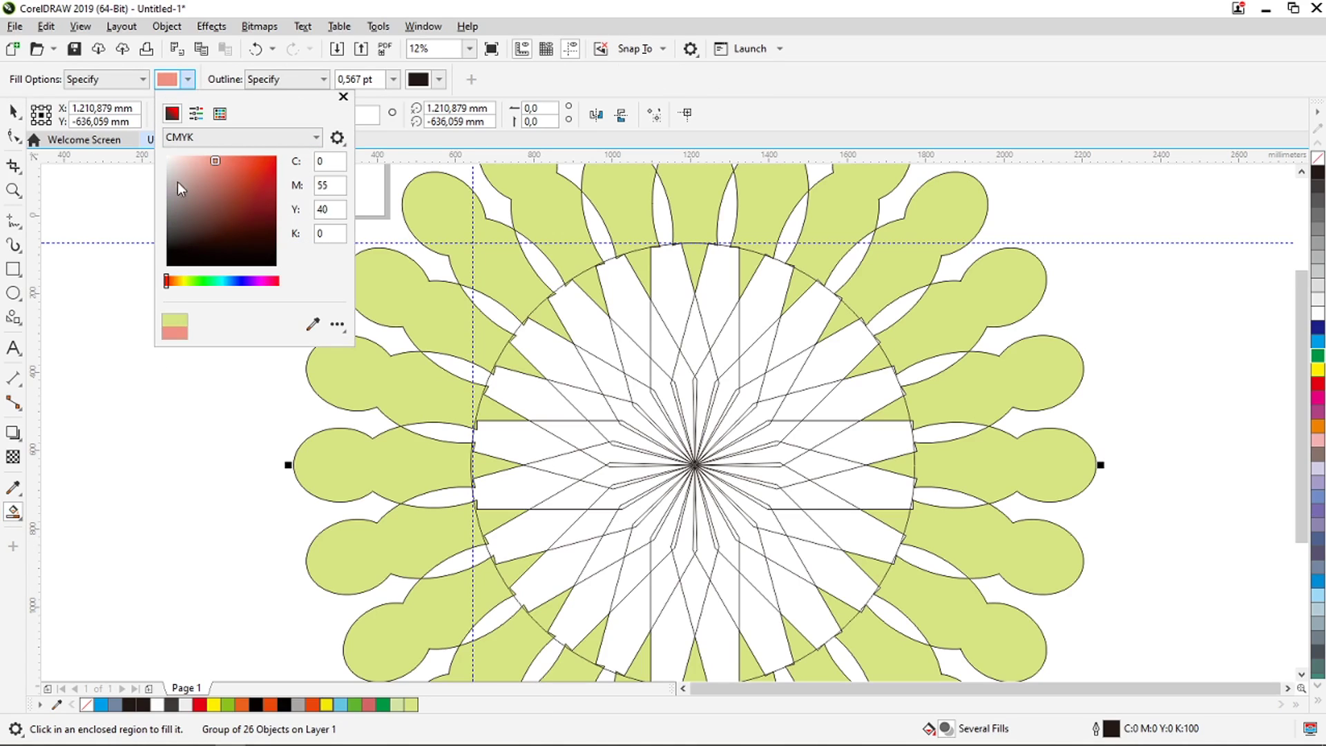
left_click(214, 170)
left_click(220, 415)
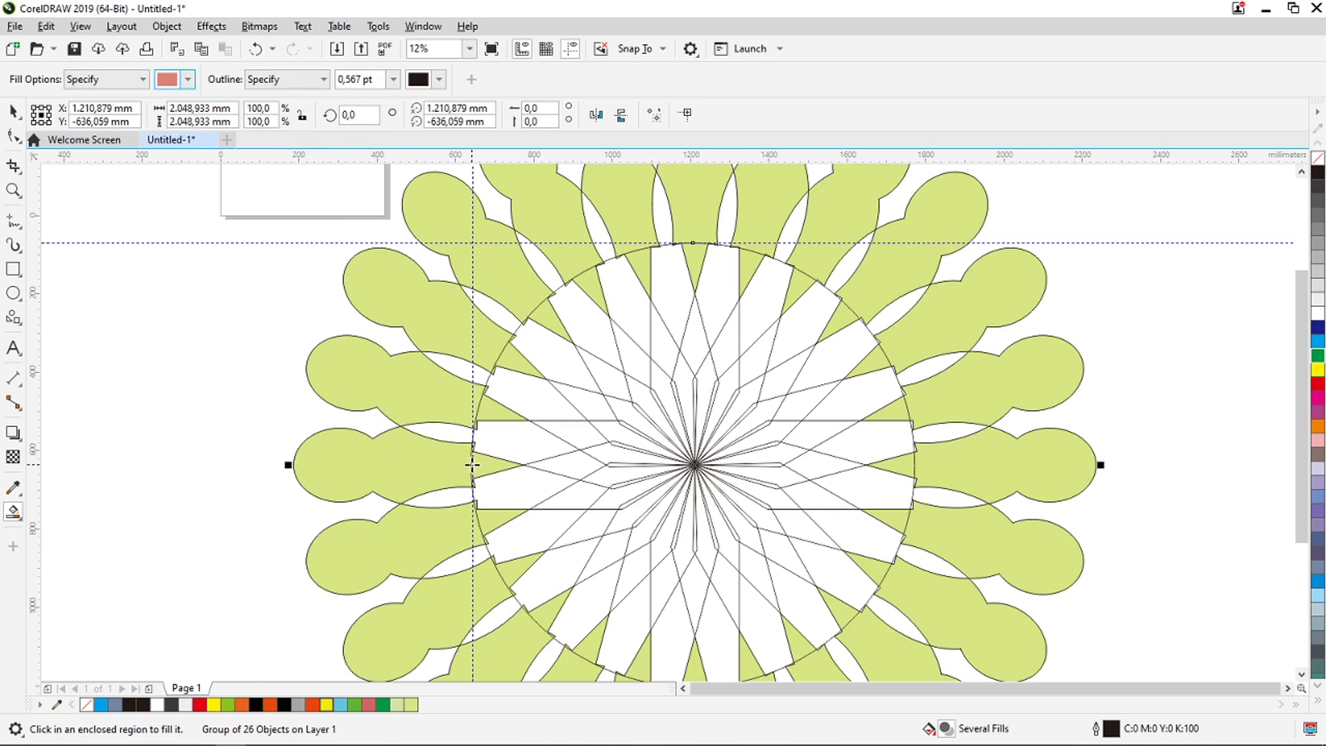
left_click(446, 430)
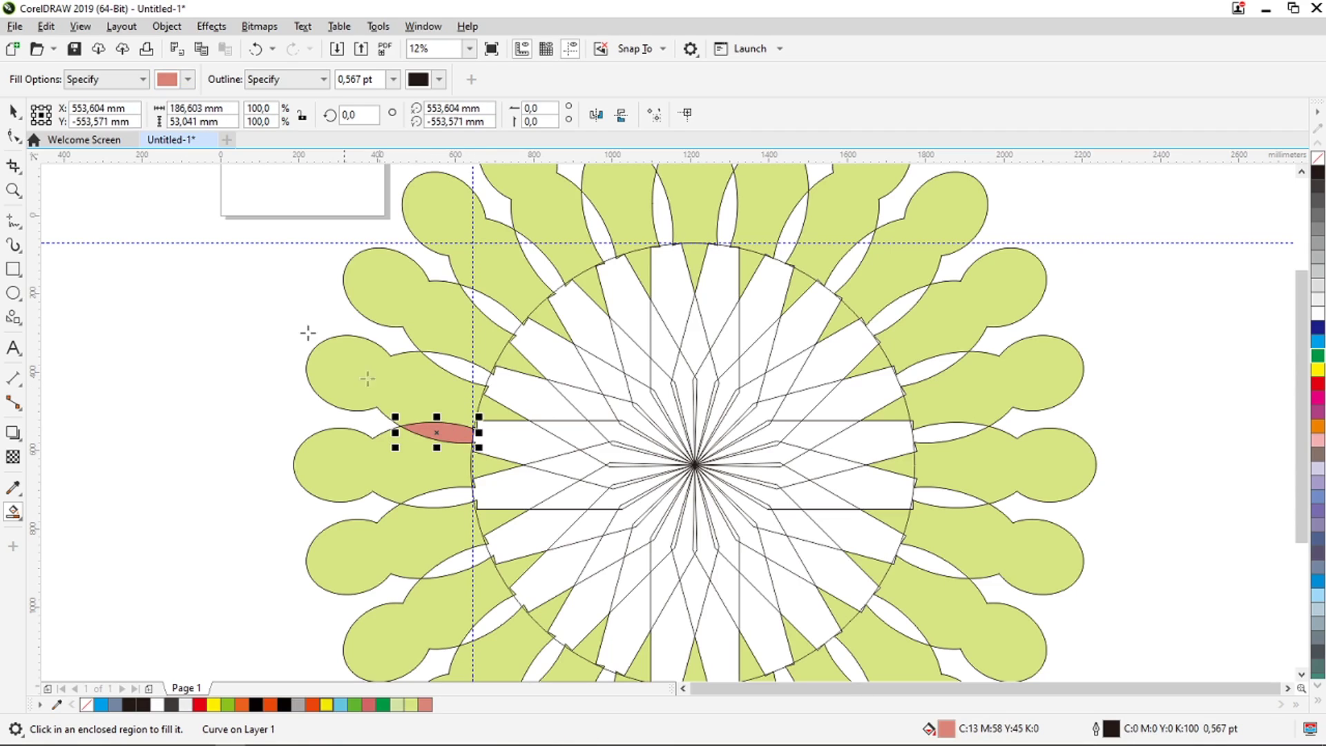
Recolour the filled petal gap red (C0 M100 Y100 K0).
left_click(14, 115)
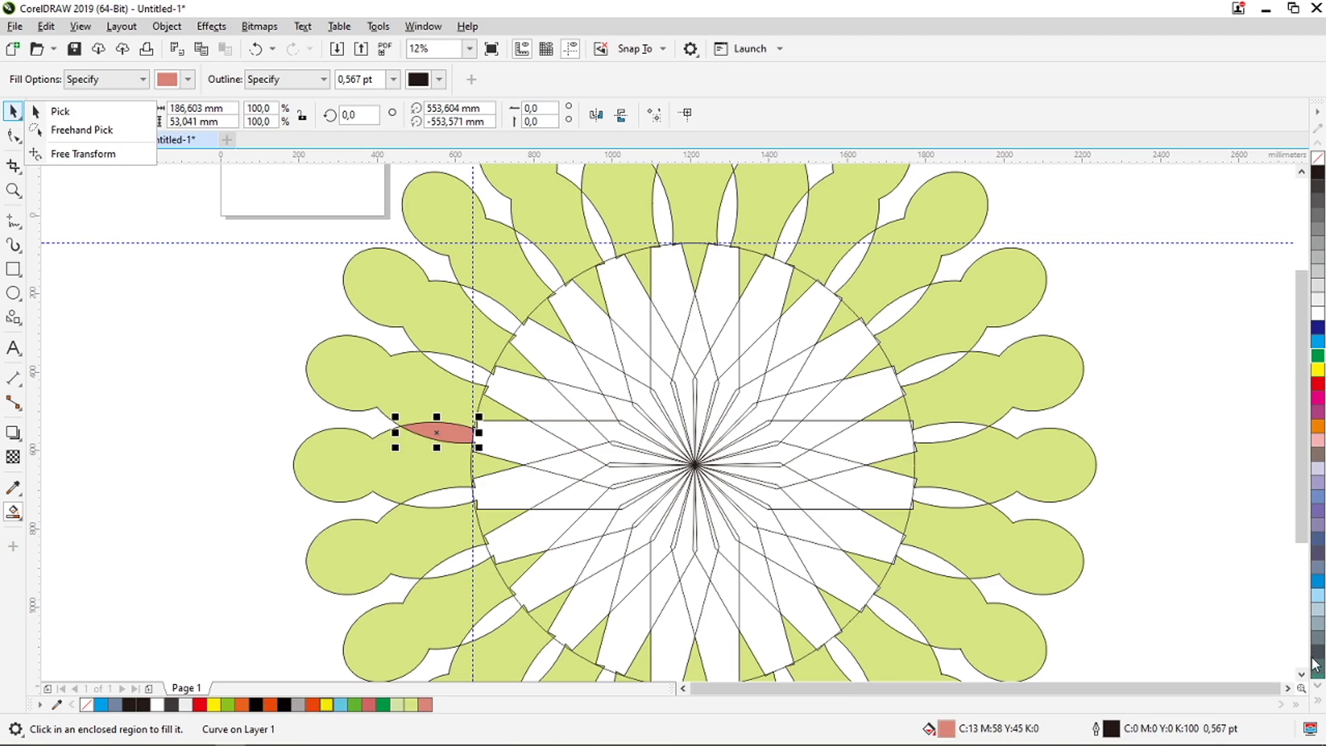
left_click(1317, 700)
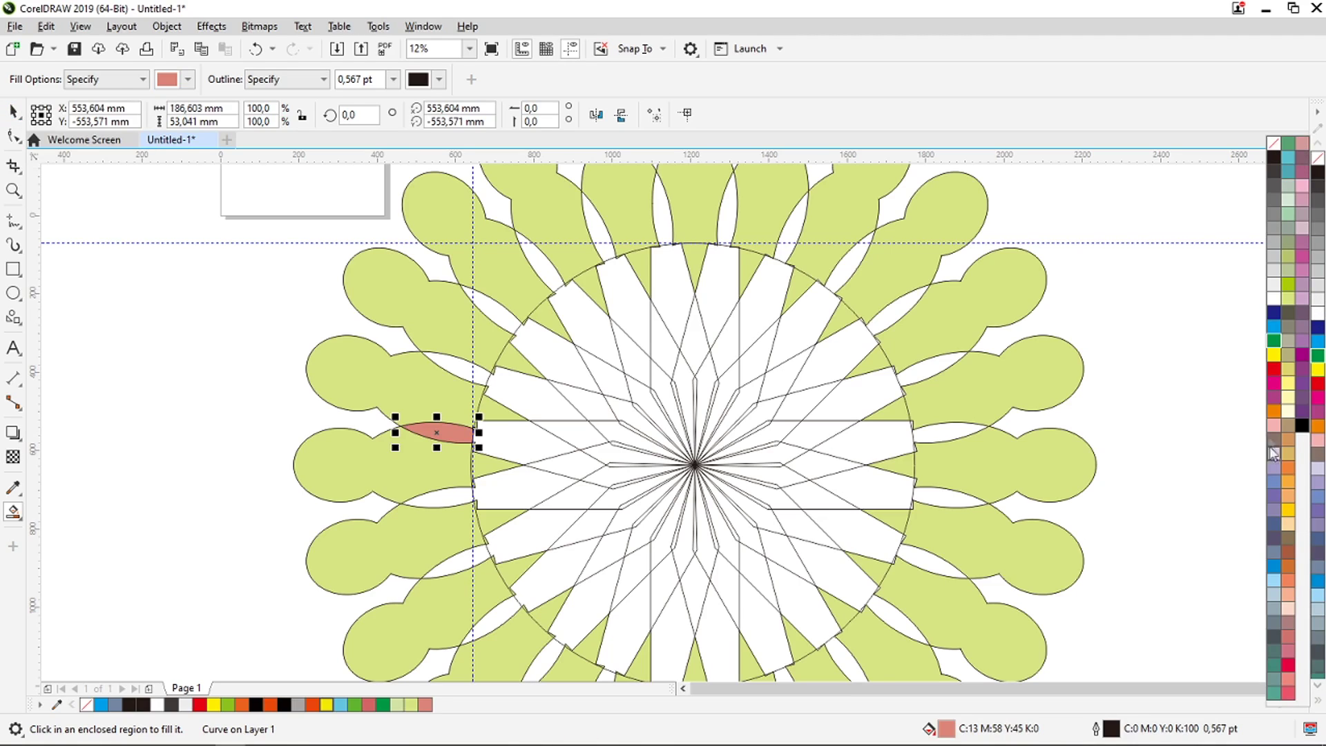
left_click(1273, 370)
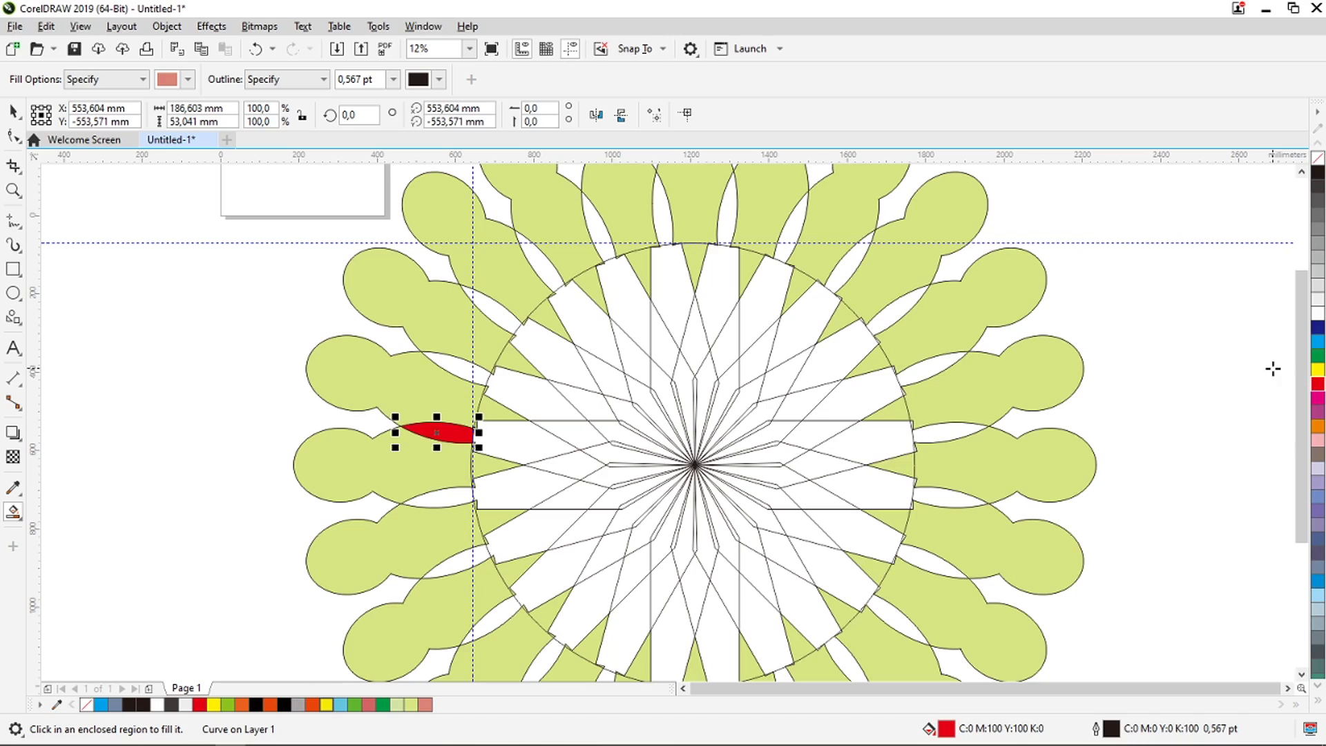
Move the red shape's rotation centre to the flower's centre node and make a copy rotated 15° clockwise into the next gap.
left_click(11, 112)
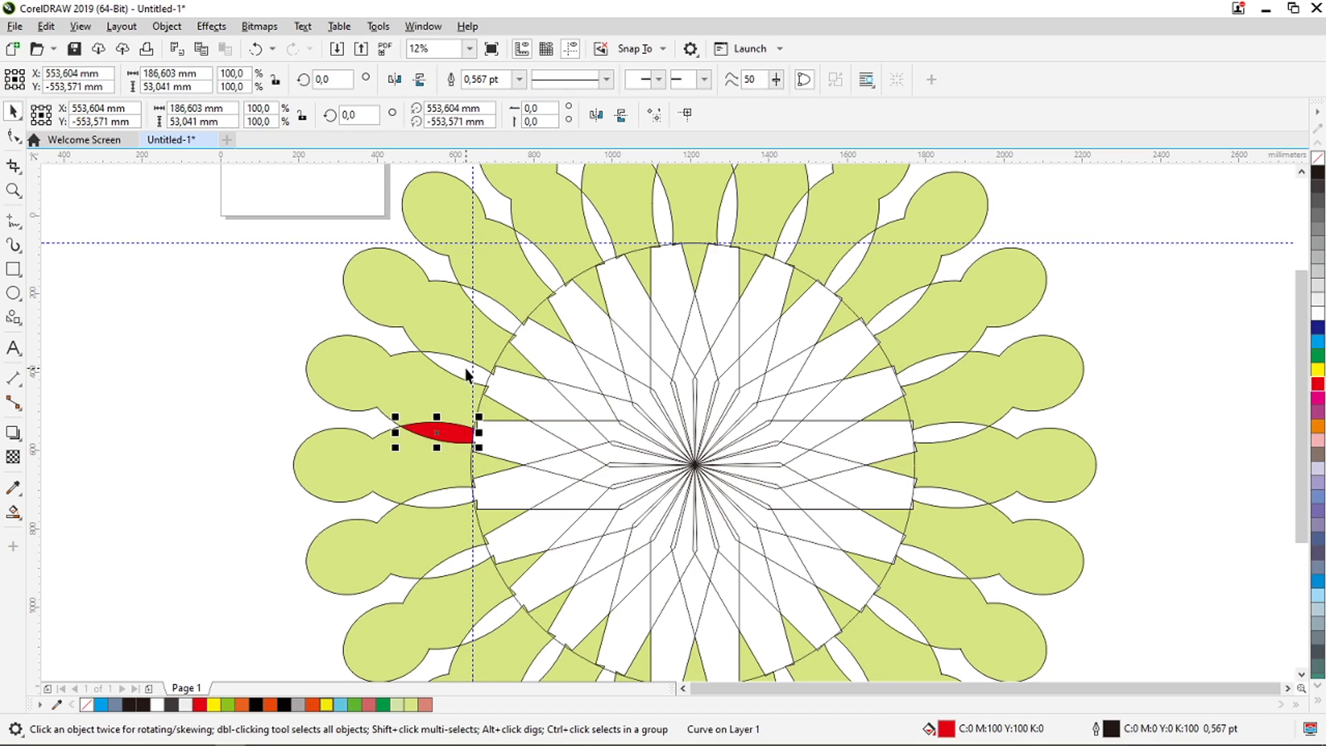
left_click(439, 432)
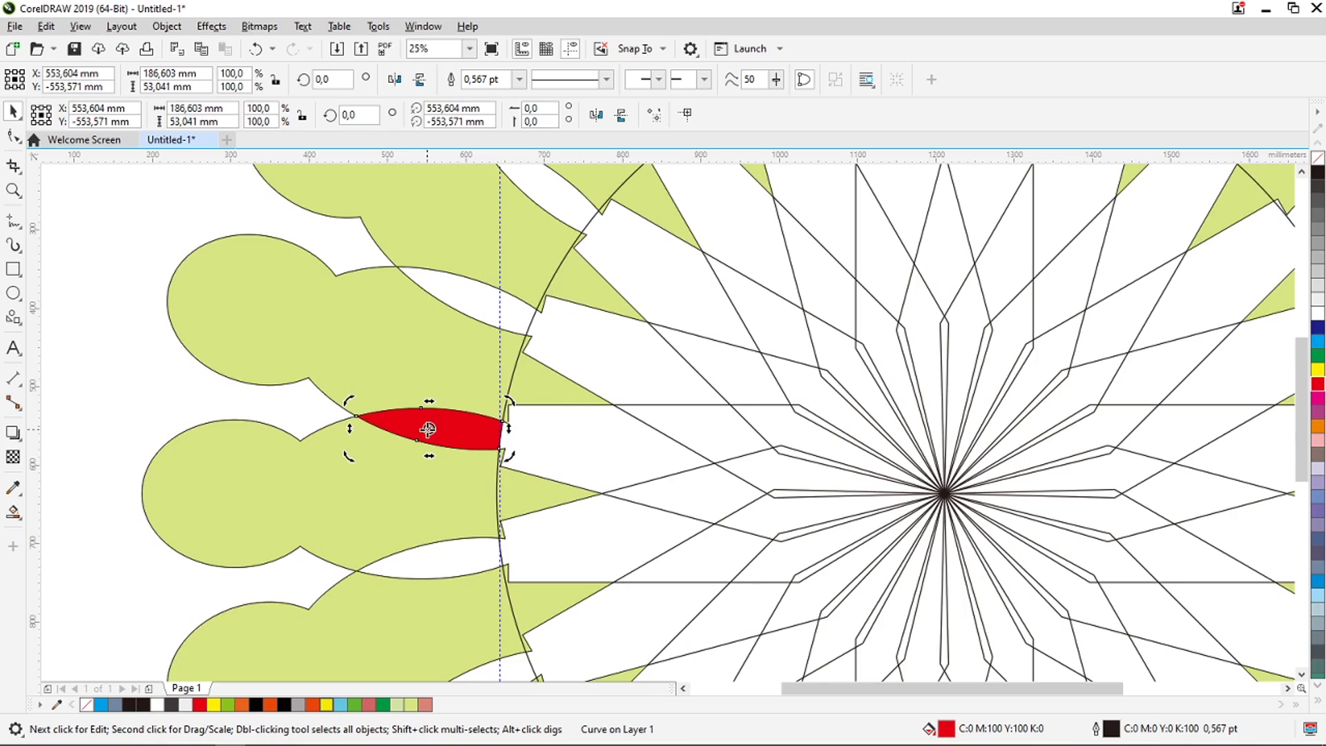
left_click_drag(429, 428, 943, 493)
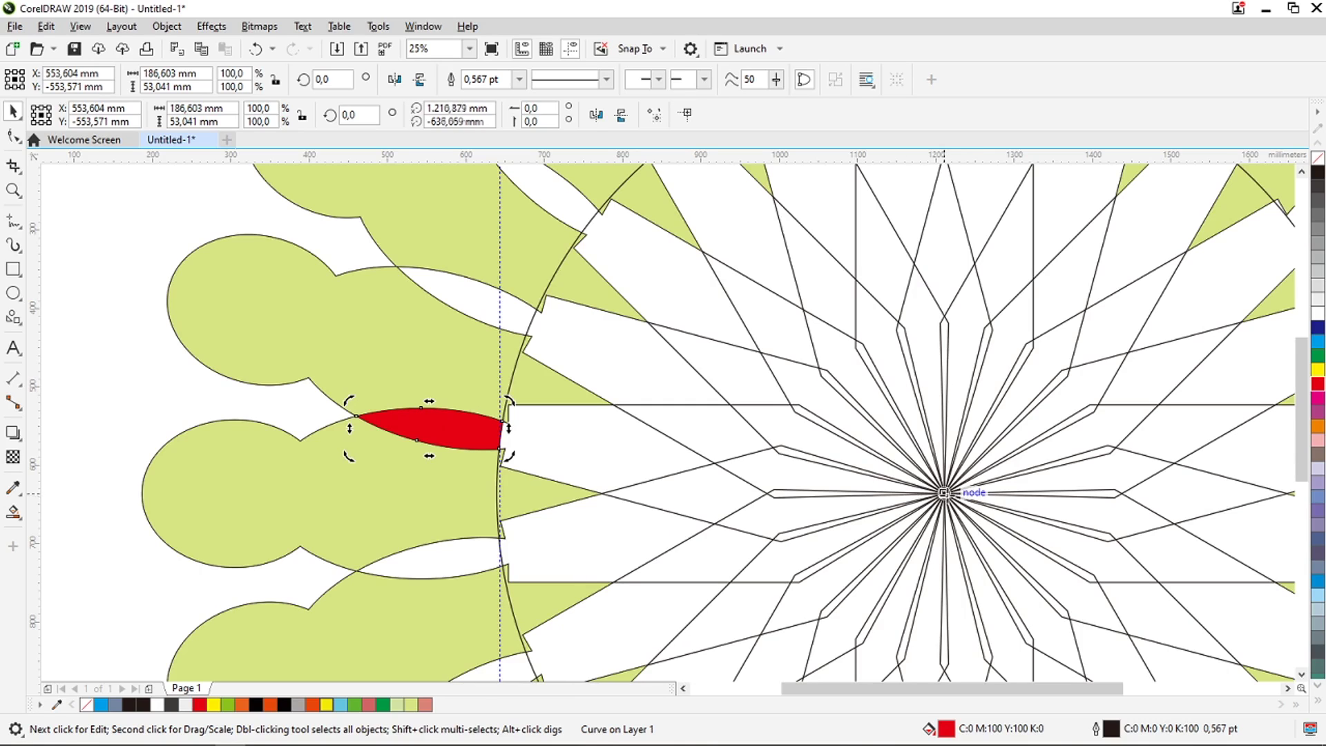
scroll(614, 409, "down", 1)
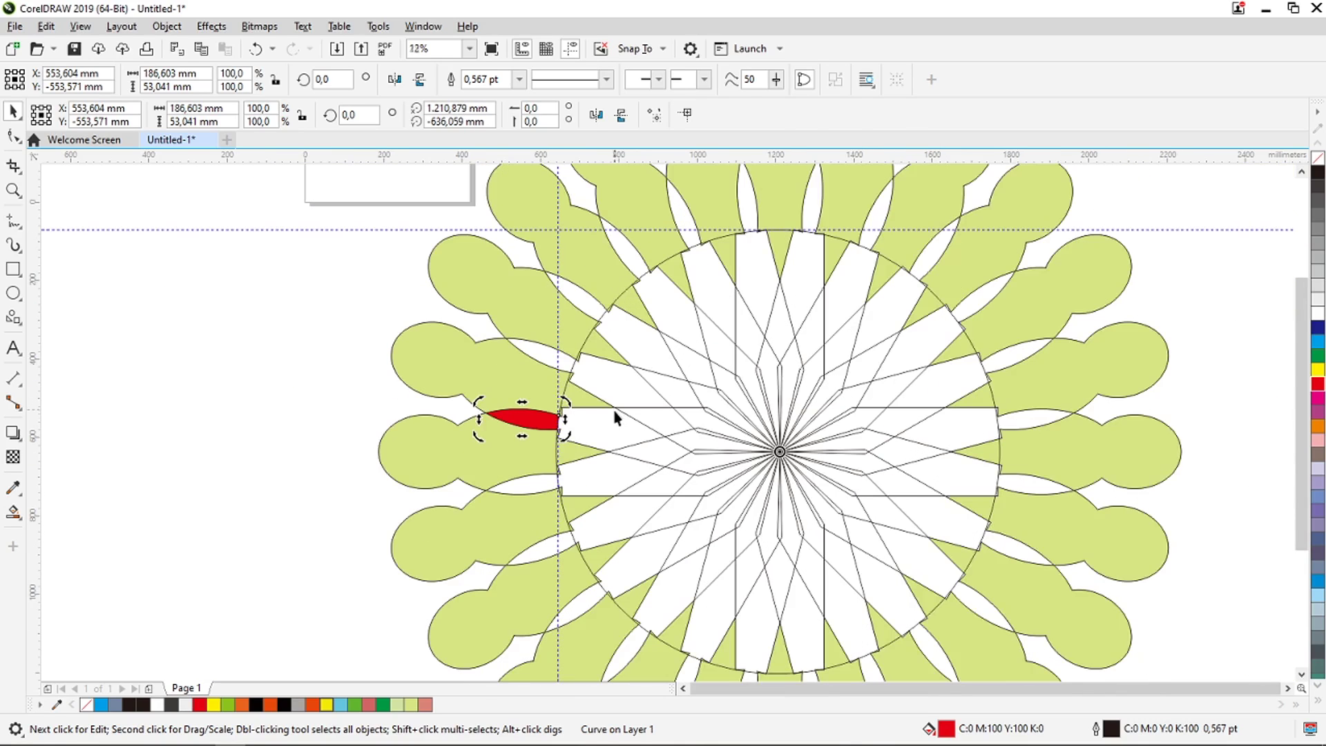
scroll(574, 396, "up", 1)
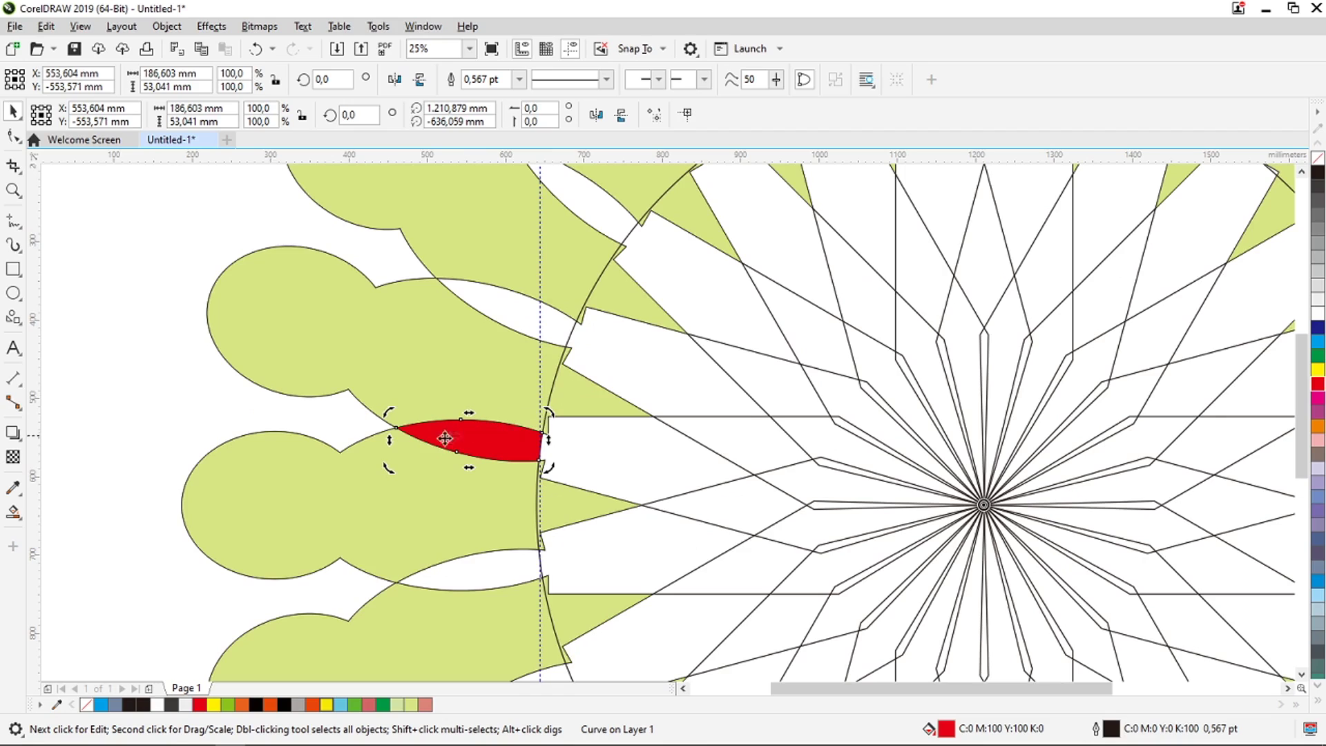
left_click_drag(394, 464, 433, 355)
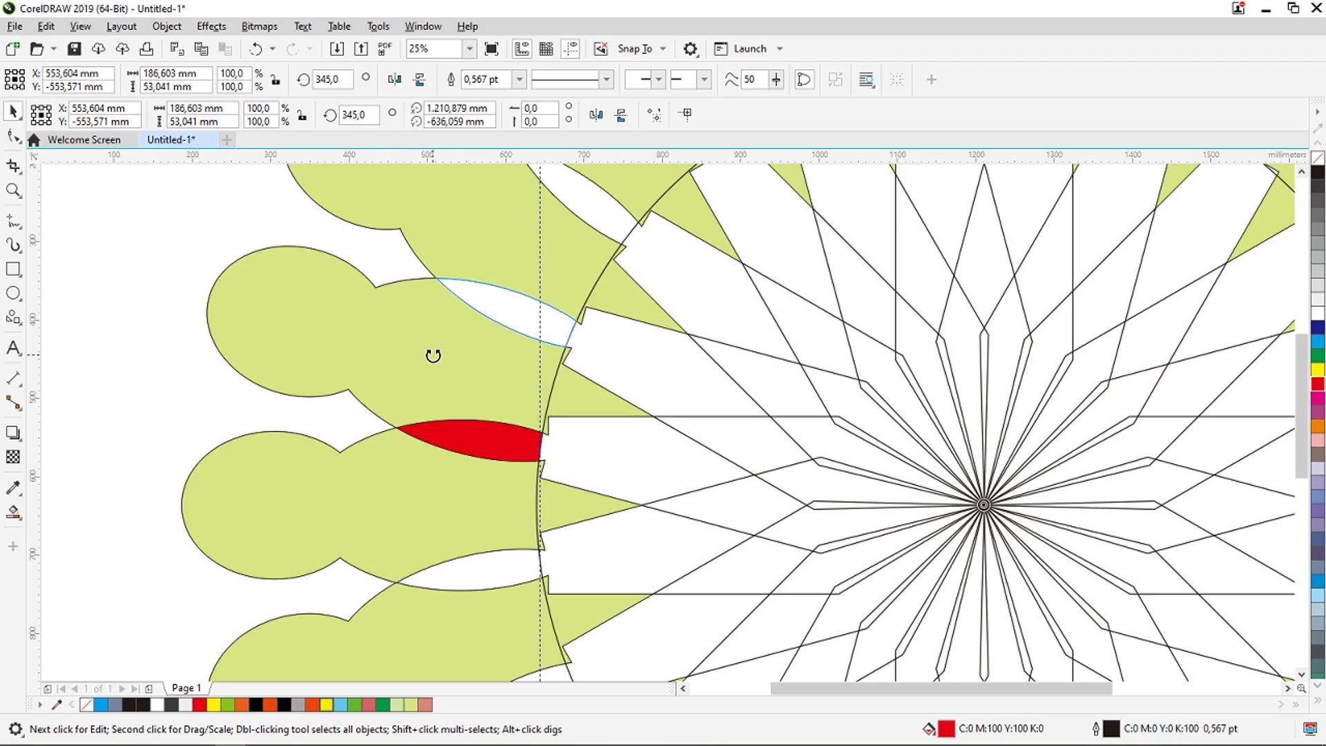
right_click(433, 355)
left_click_drag(433, 355, 432, 356)
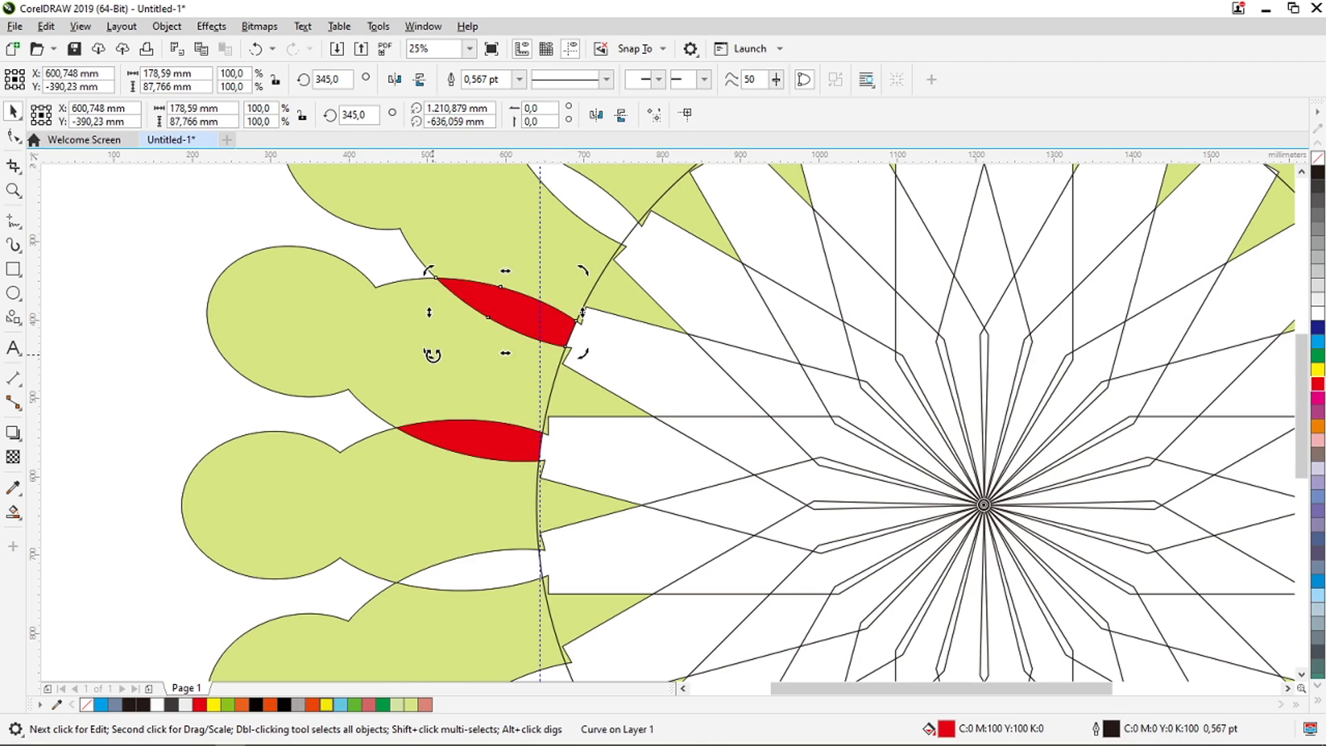
Repeat the 15° rotated copy of the red shape until every gap between the petals is filled.
scroll(430, 356, "down", 2)
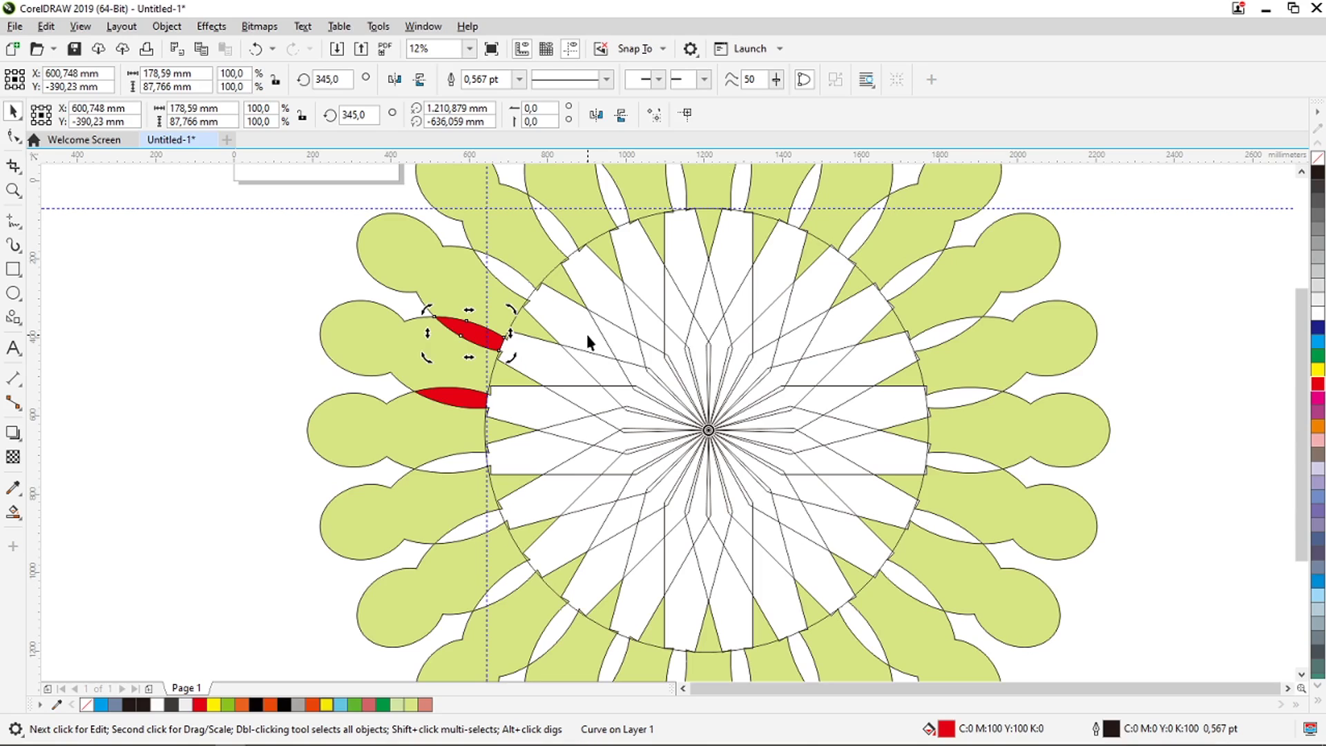
key("ctrl+r")
key("ctrl+r")
key("ctrl+r")
key("ctrl+r")
key("ctrl+r")
key("ctrl+r")
key("ctrl+r")
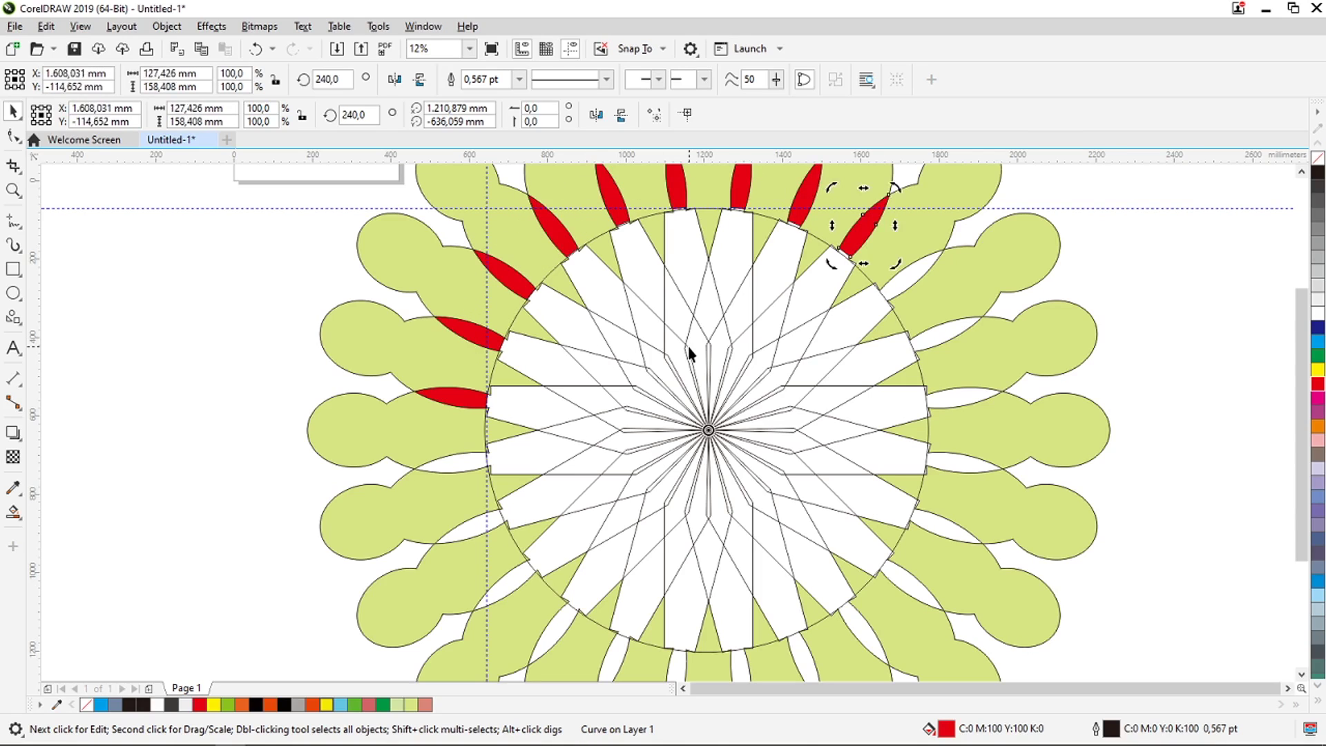
key("ctrl+r")
key("ctrl+r")
key("ctrl+r")
key("ctrl+r")
key("ctrl+r")
key("ctrl+r")
key("ctrl+r")
key("ctrl+r")
key("ctrl+r")
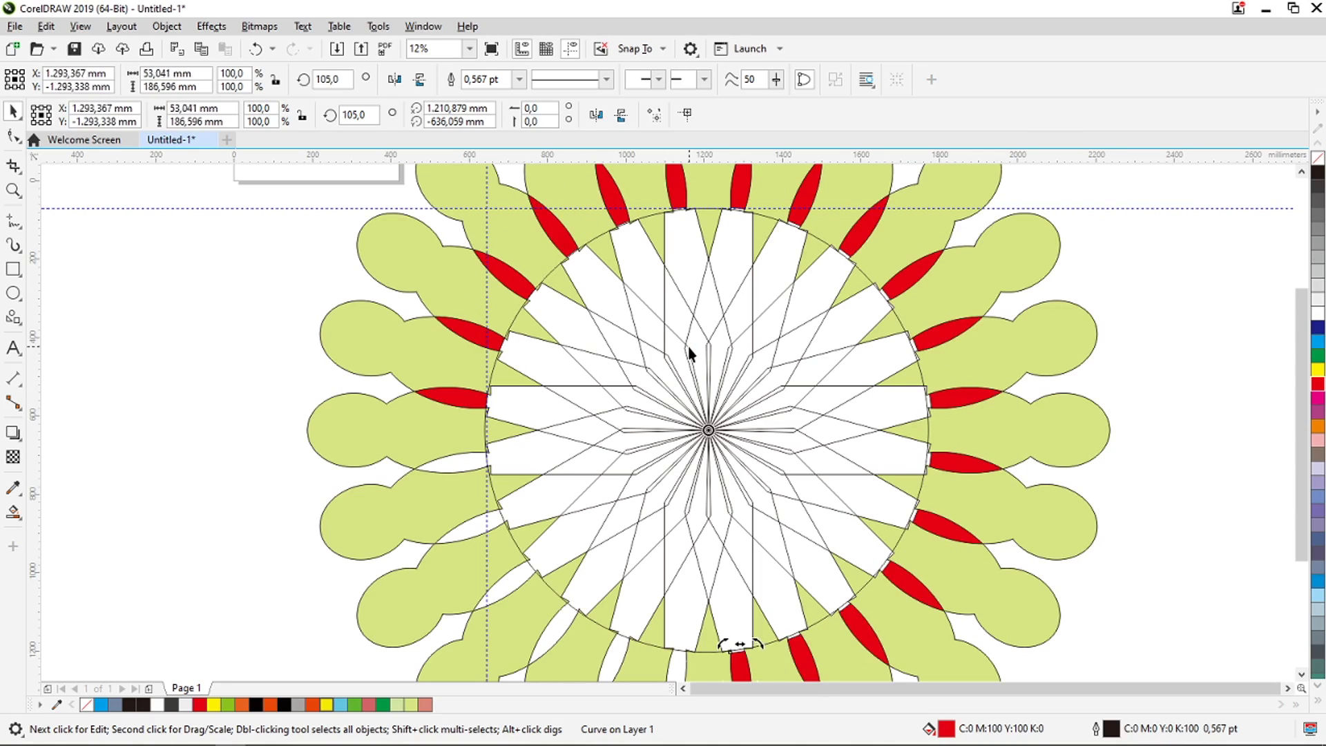
key("ctrl+r")
key("ctrl+r")
key("ctrl+r")
key("ctrl+r")
key("ctrl+r")
key("ctrl+r")
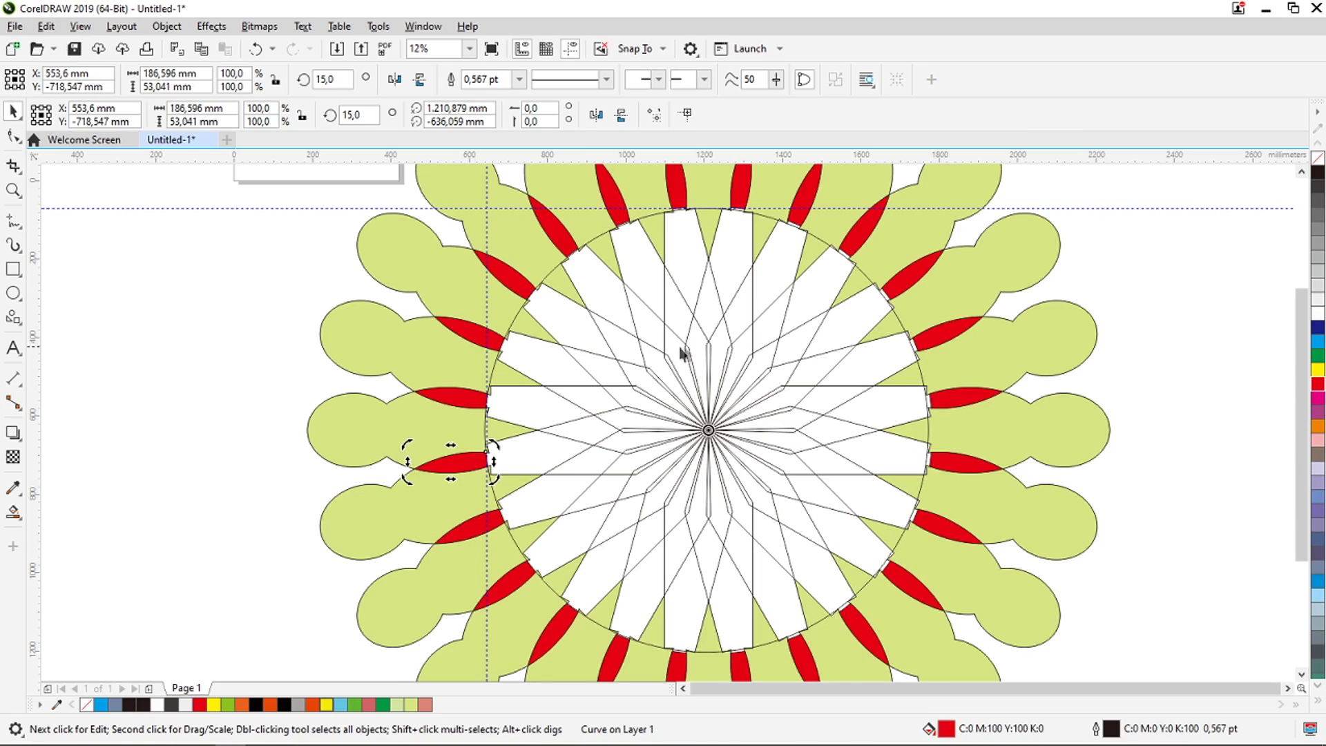
Ungroup the flower and delete the circle around its white inner area.
left_click(559, 408)
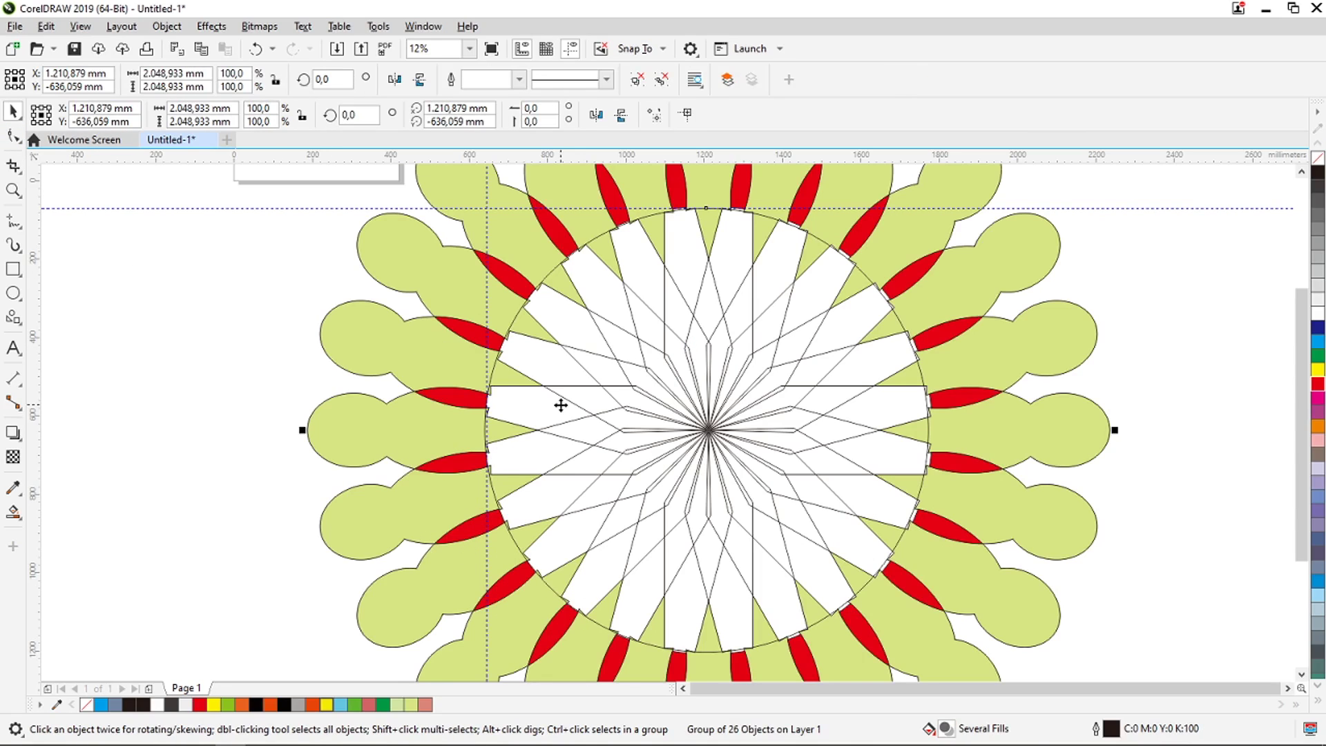
left_click(636, 82)
left_click(252, 305)
left_click(513, 320)
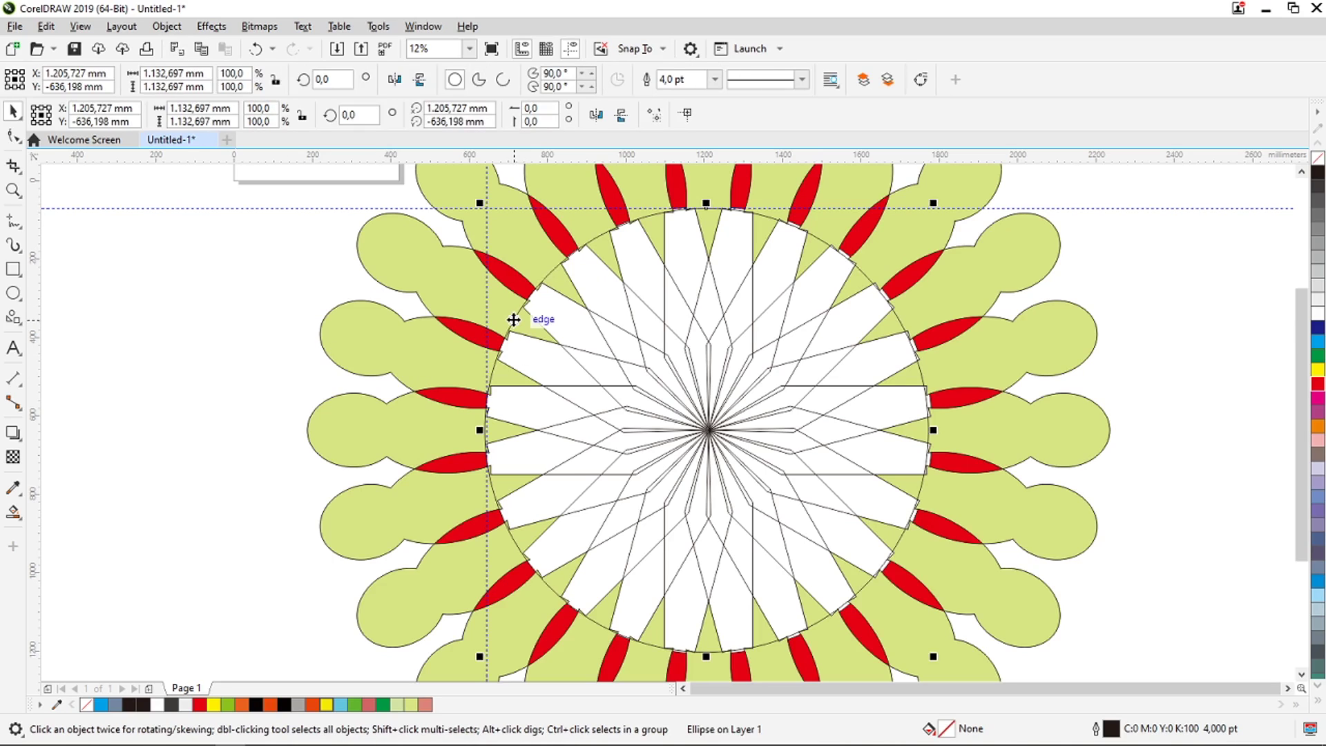
key("Delete")
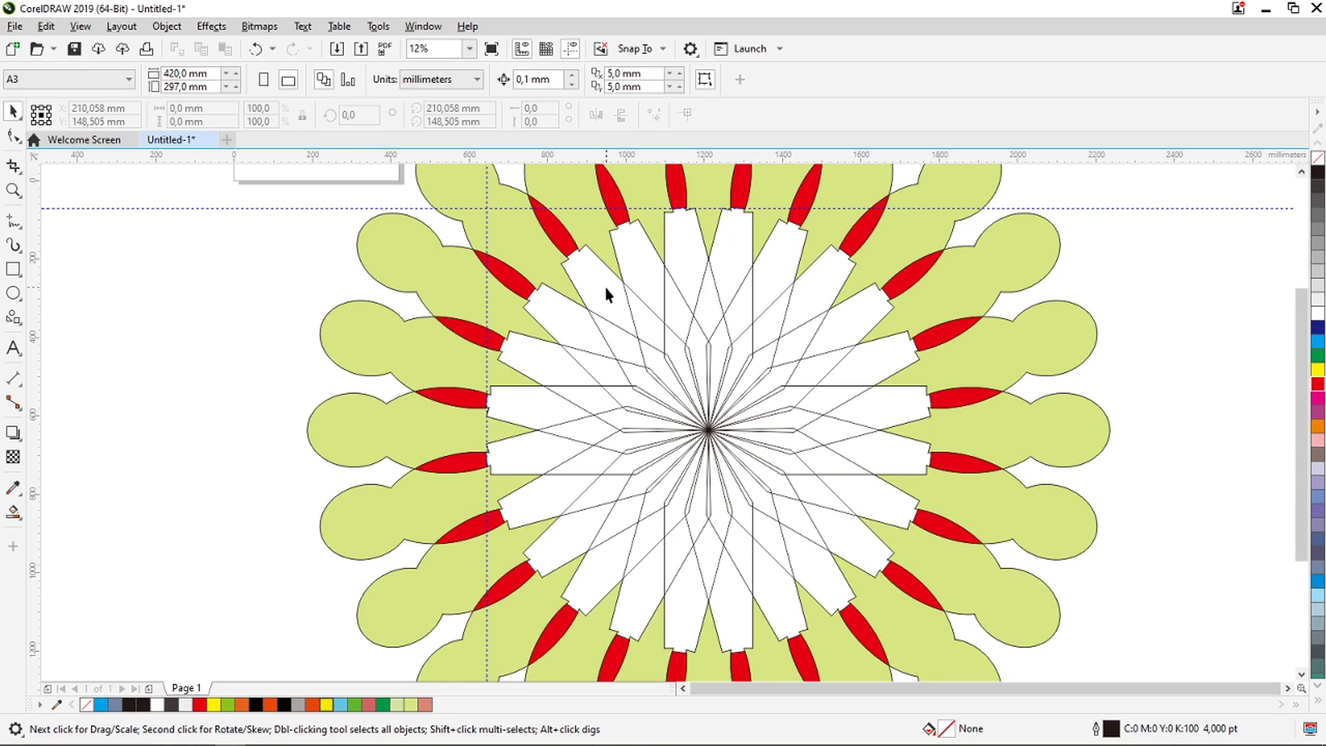
Smart Fill the white inner region beside the upper-left red shape with blue (C89 M73 Y0 K0).
left_click(14, 512)
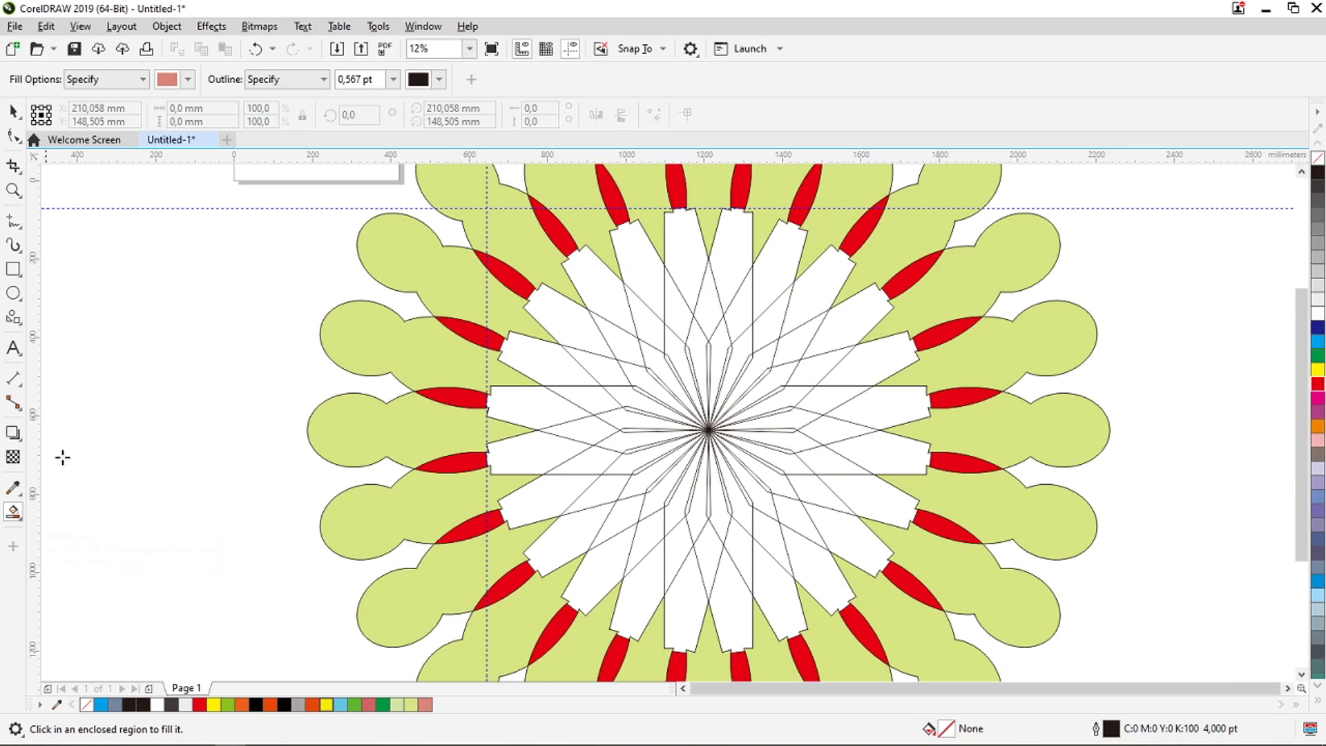
left_click(188, 80)
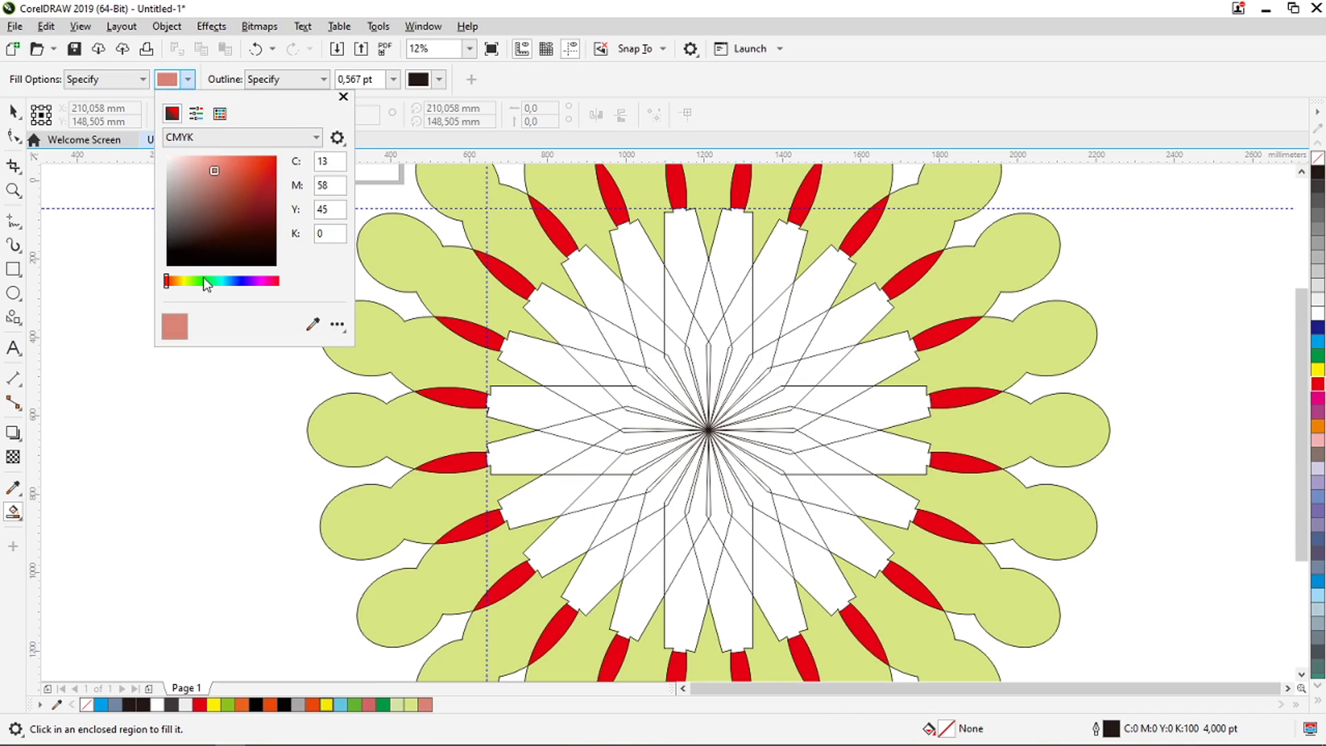
left_click_drag(204, 278, 240, 285)
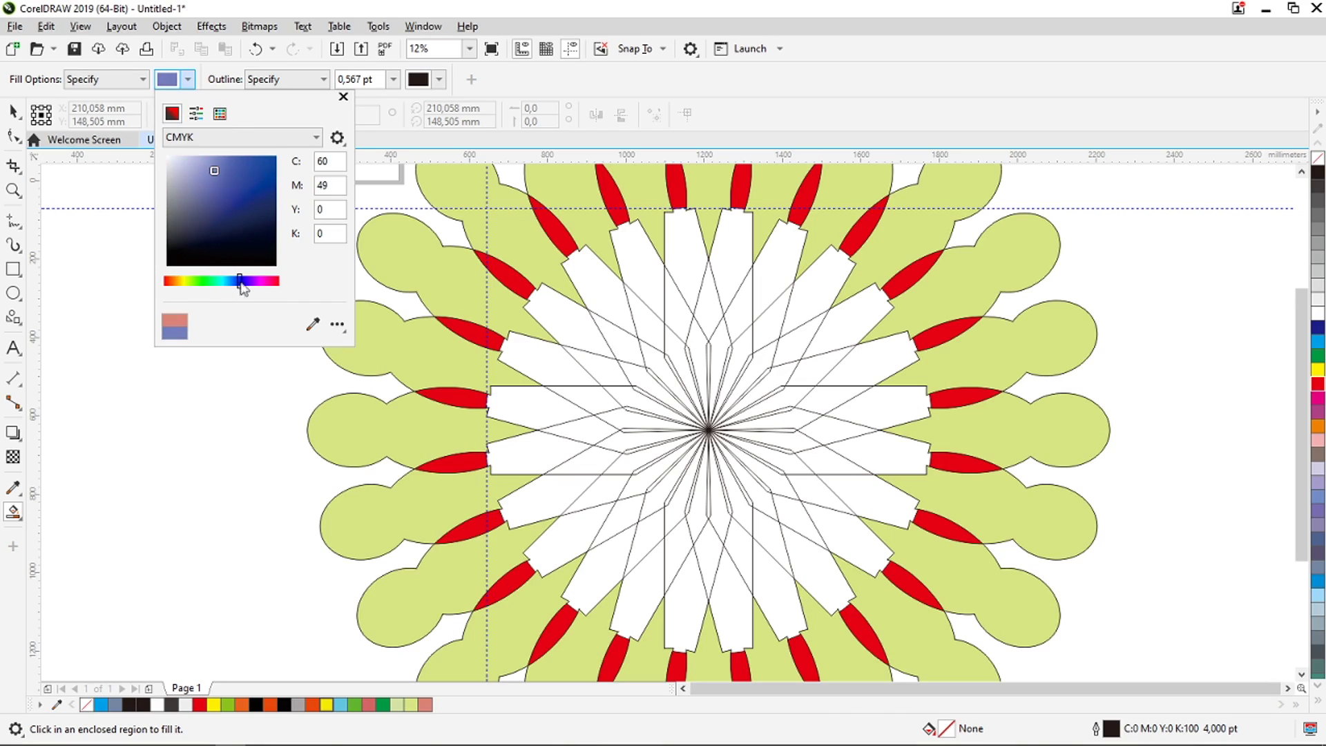
left_click(258, 165)
left_click(234, 386)
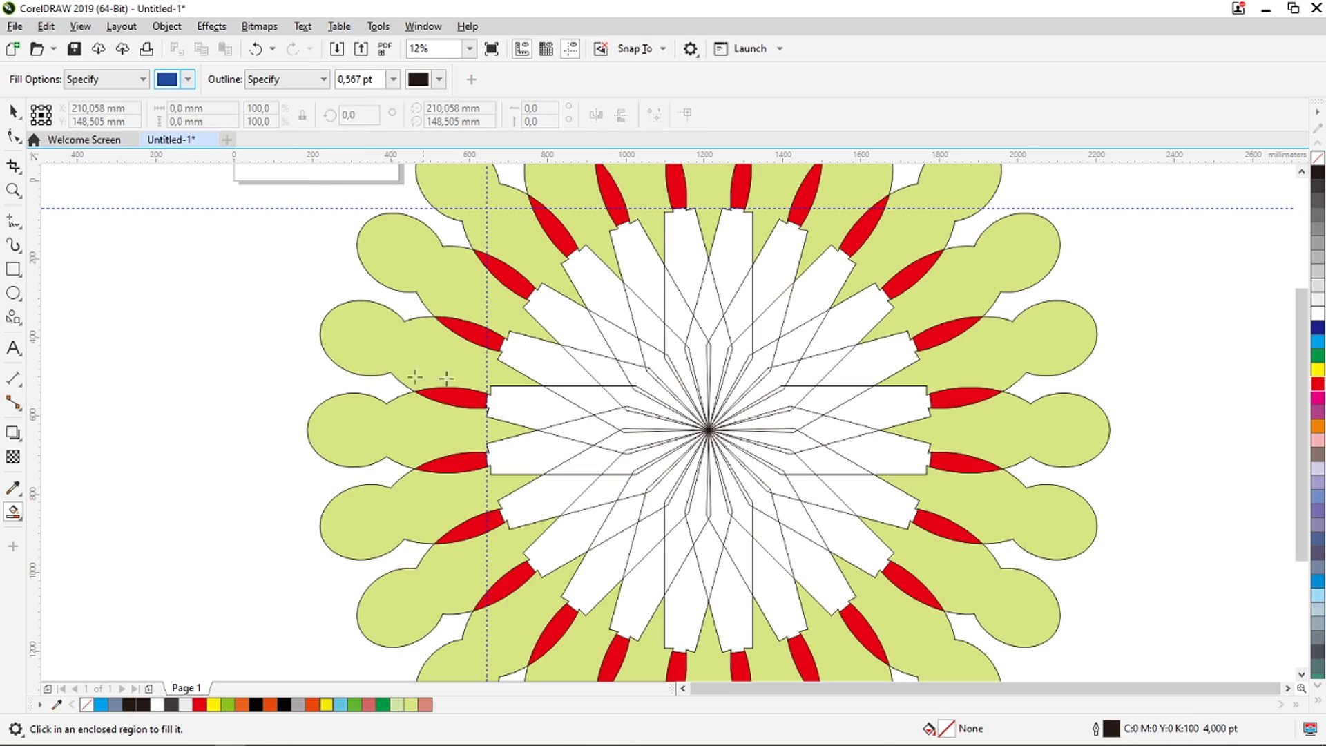
left_click(535, 358)
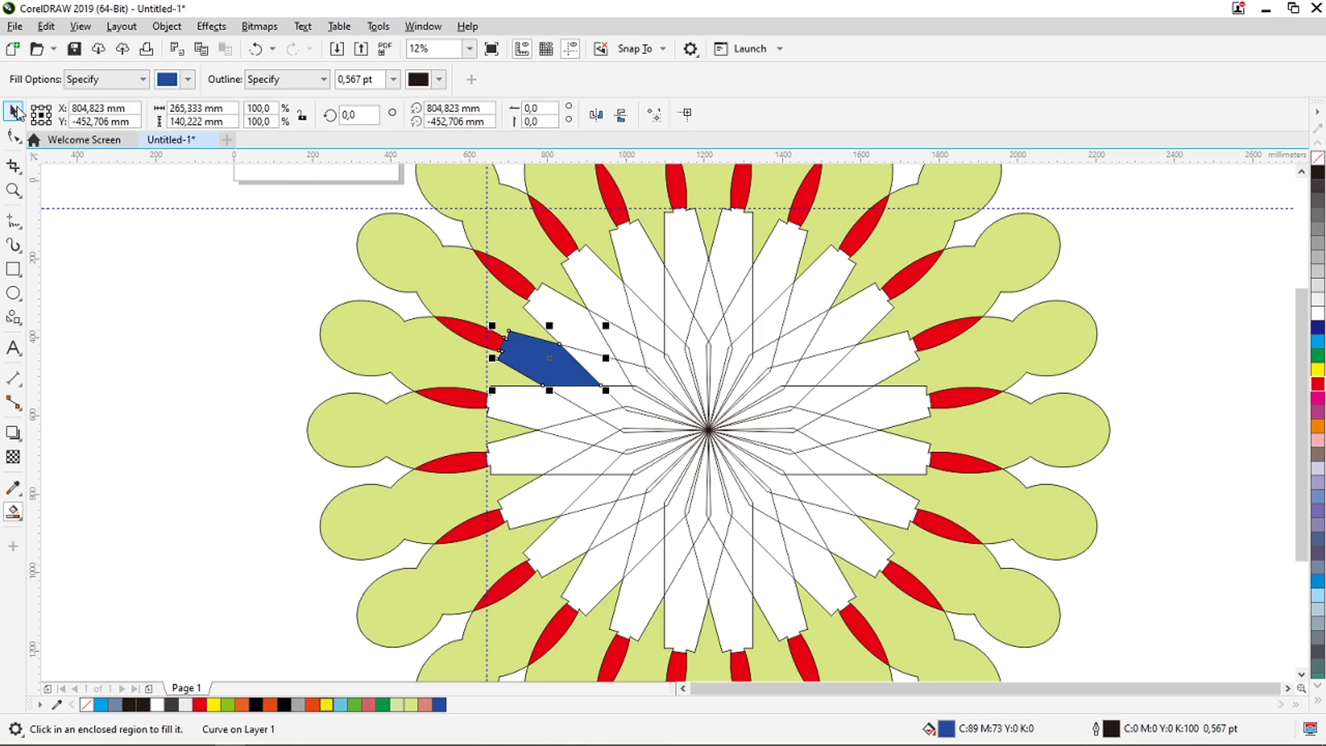
Move the blue shape's rotation centre to the flower's centre node and make a copy rotated 15° clockwise.
left_click(14, 110)
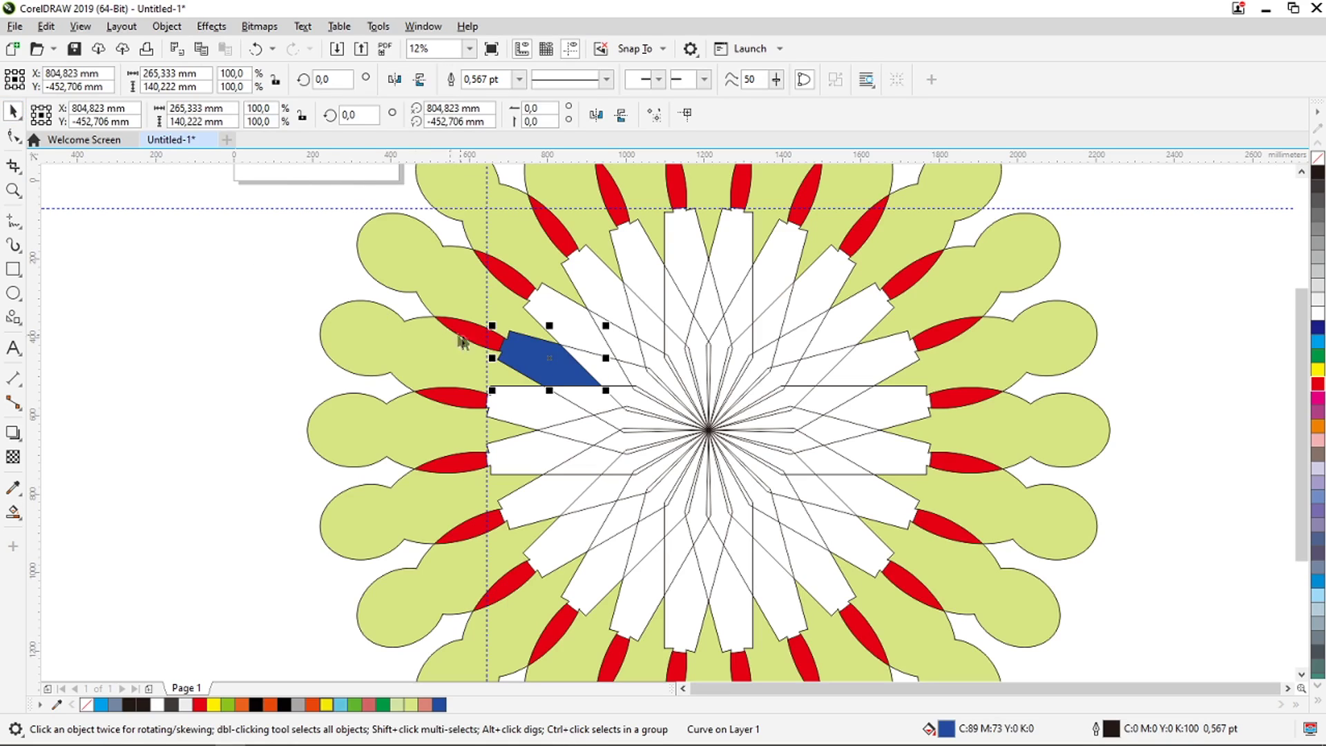
left_click(529, 350)
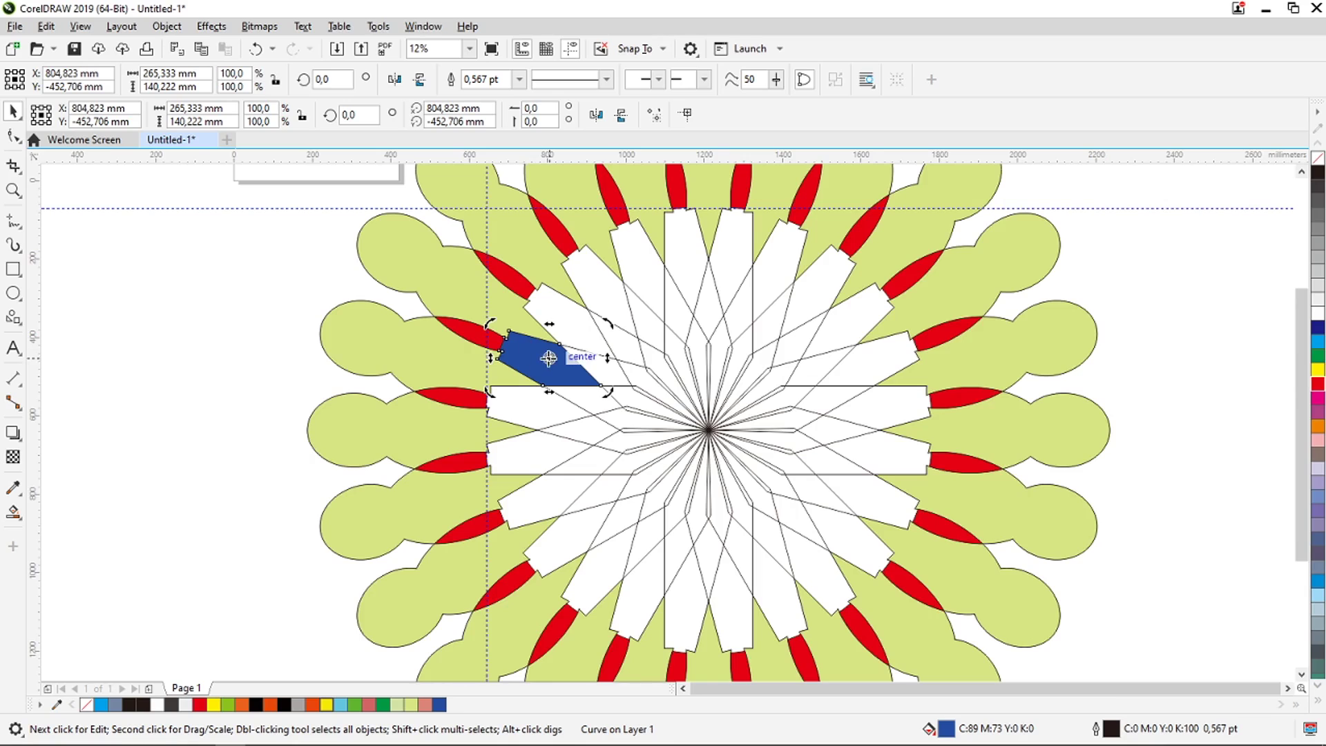
scroll(549, 357, "up", 3)
scroll(549, 357, "down", 1)
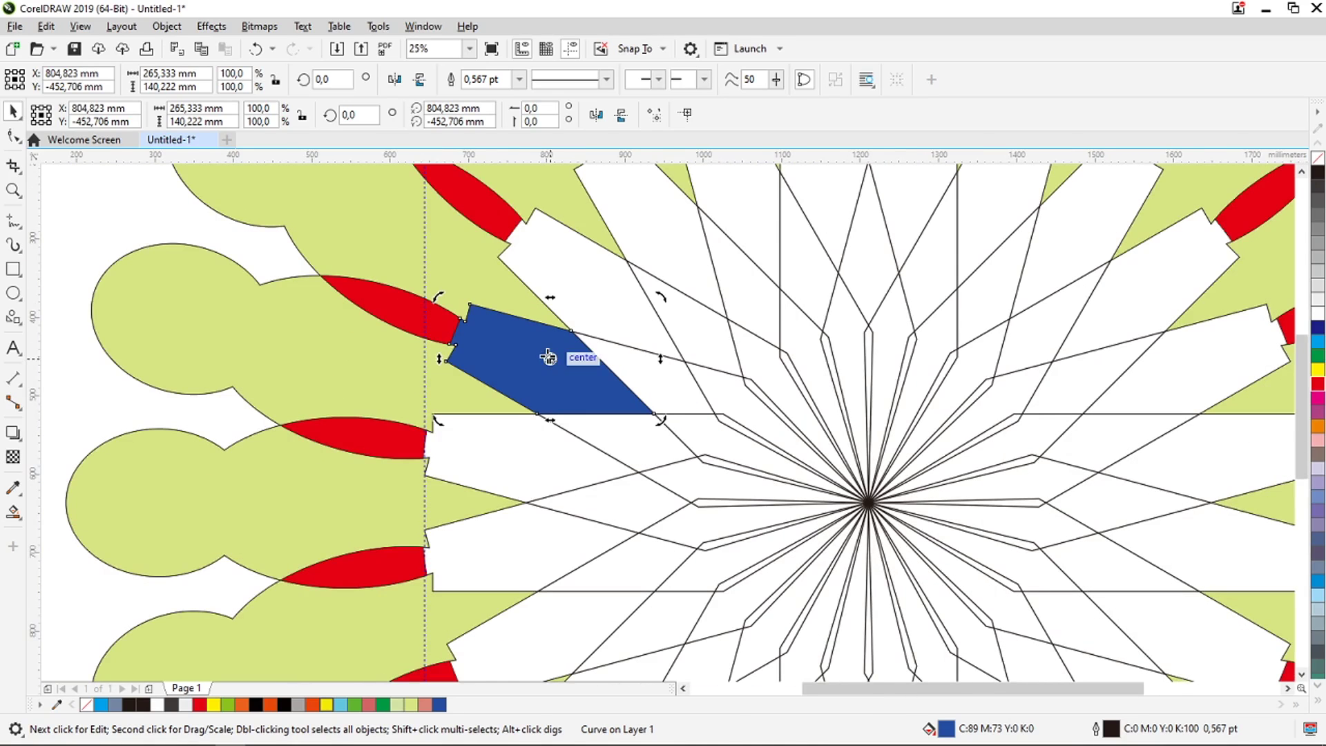
left_click_drag(635, 413, 868, 502)
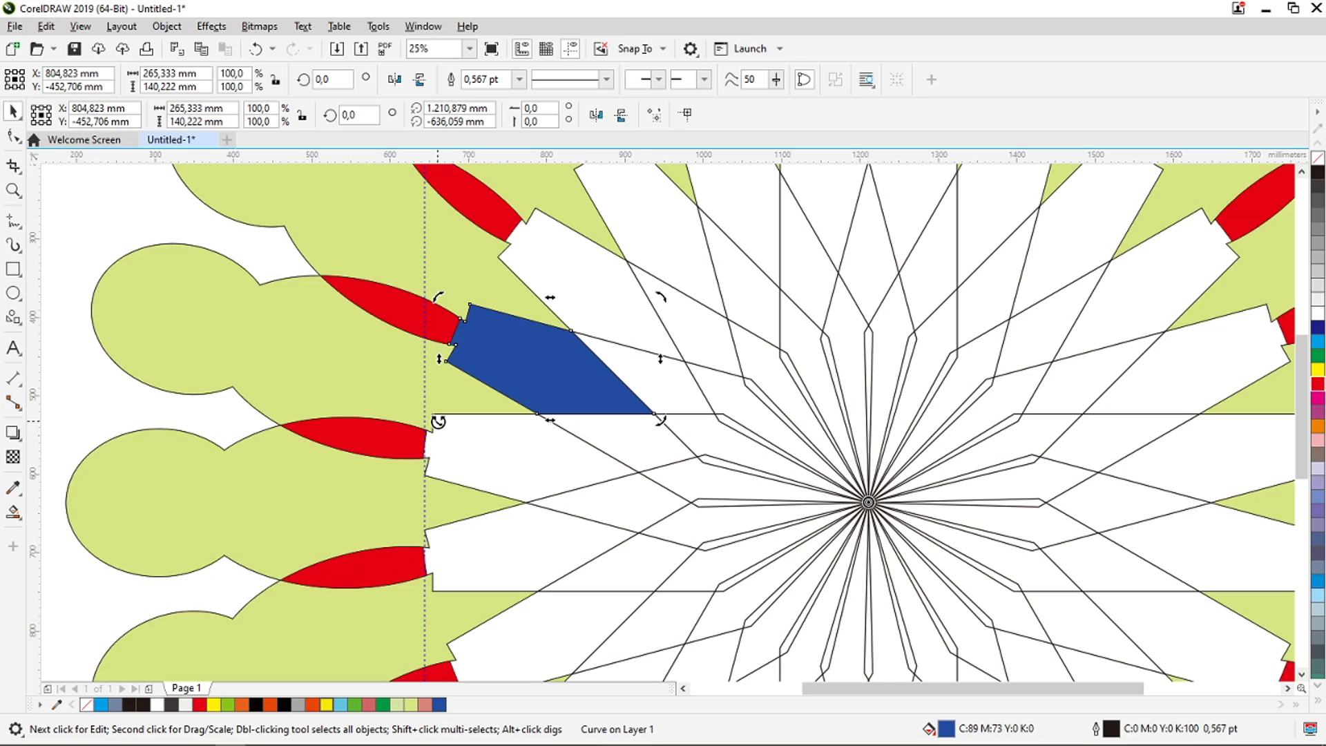
left_click_drag(437, 421, 516, 277)
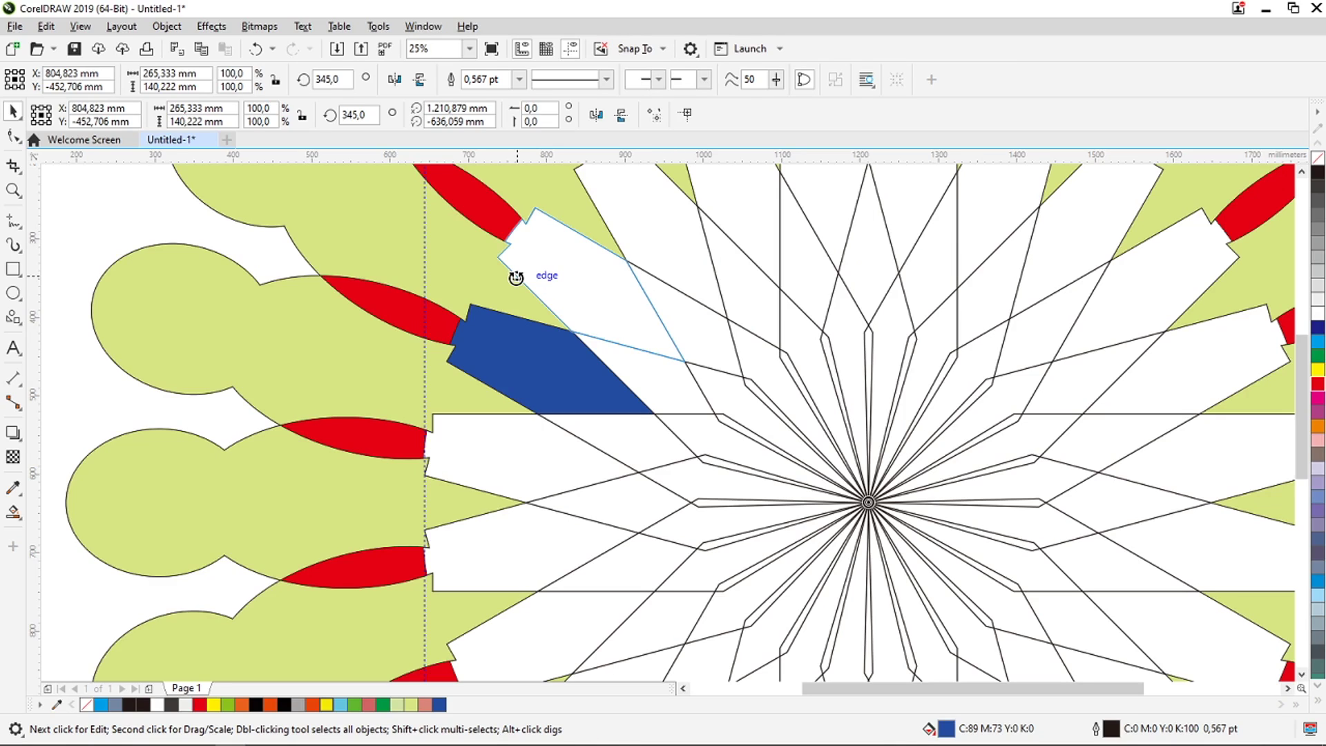
left_click(516, 276)
key("ctrl+r")
left_click(512, 276)
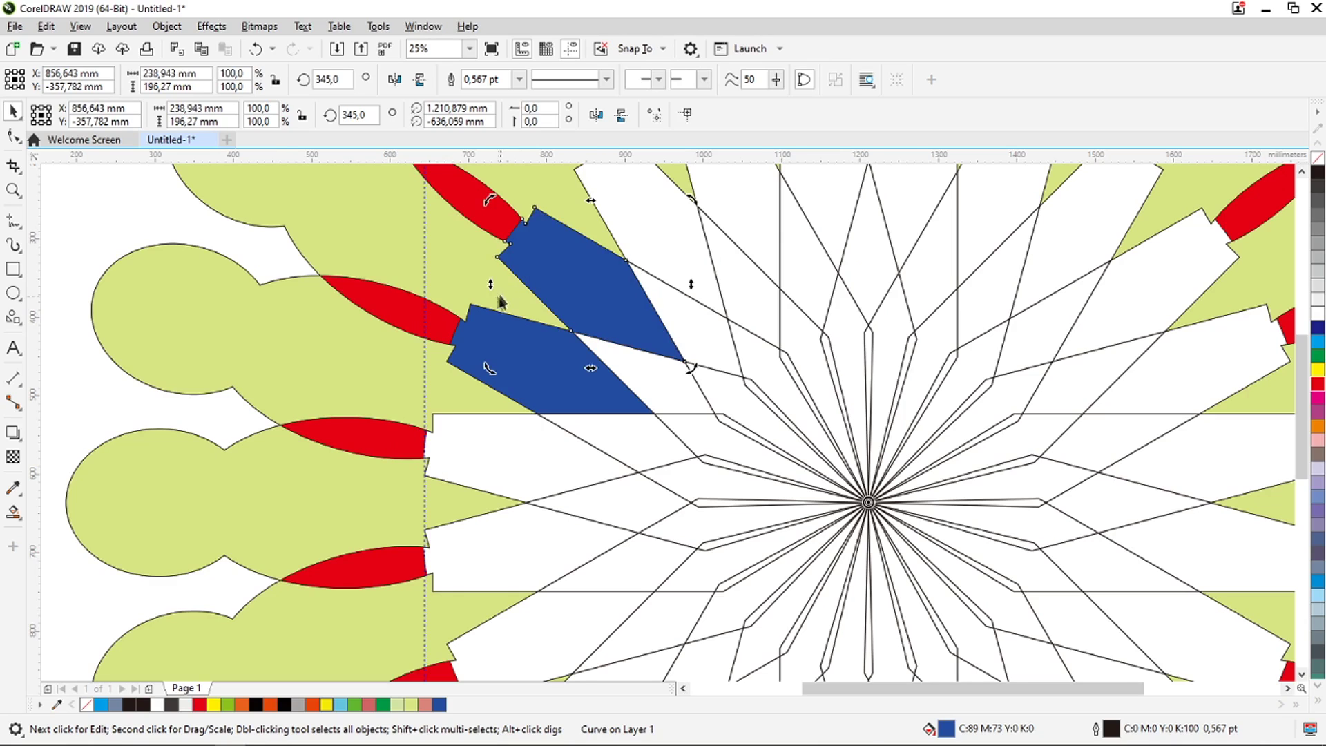
Repeat the 15° rotated copy of the blue shape until the blue ring around the flower's centre is complete.
scroll(497, 304, "down", 1)
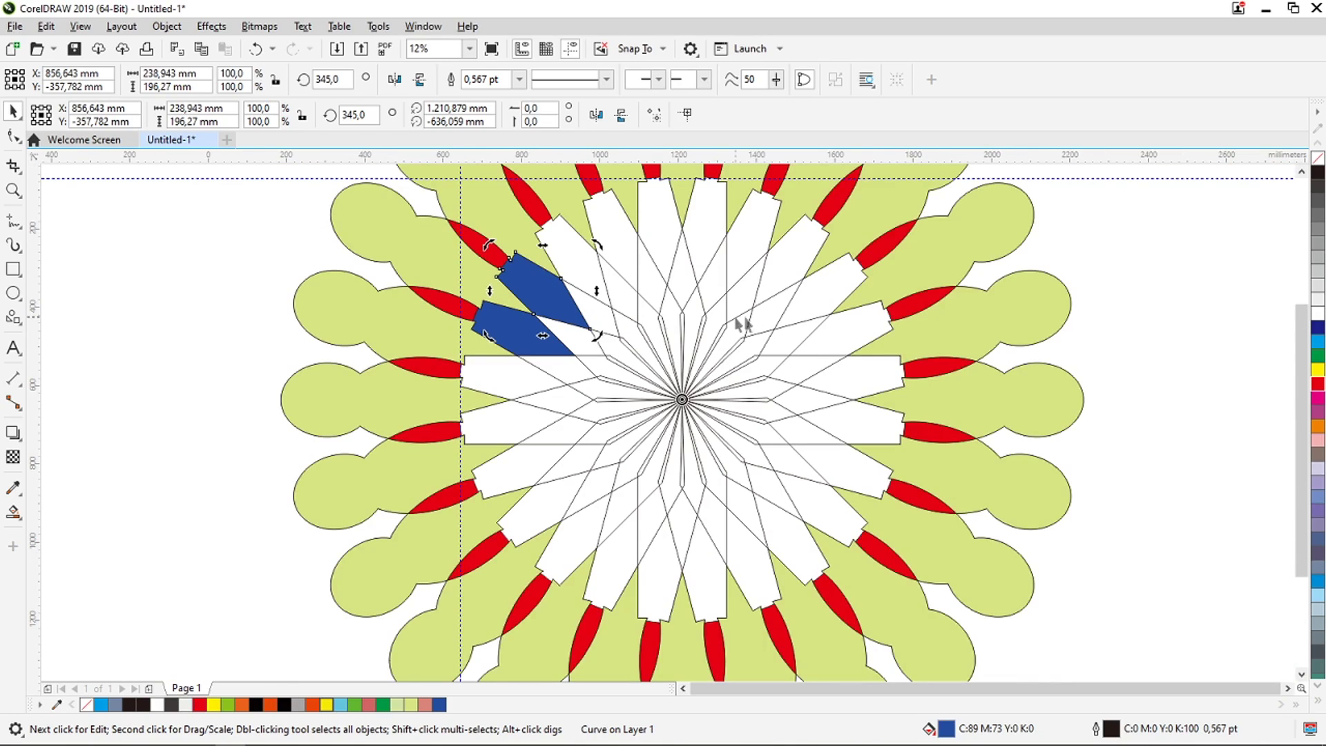
key("Tab")
key("ctrl+r")
key("Tab")
key("ctrl+r")
key("Tab")
key("ctrl+r")
key("Tab")
key("ctrl+r")
key("Tab")
key("ctrl+r")
key("Tab")
key("ctrl+r")
key("Tab")
key("ctrl+r")
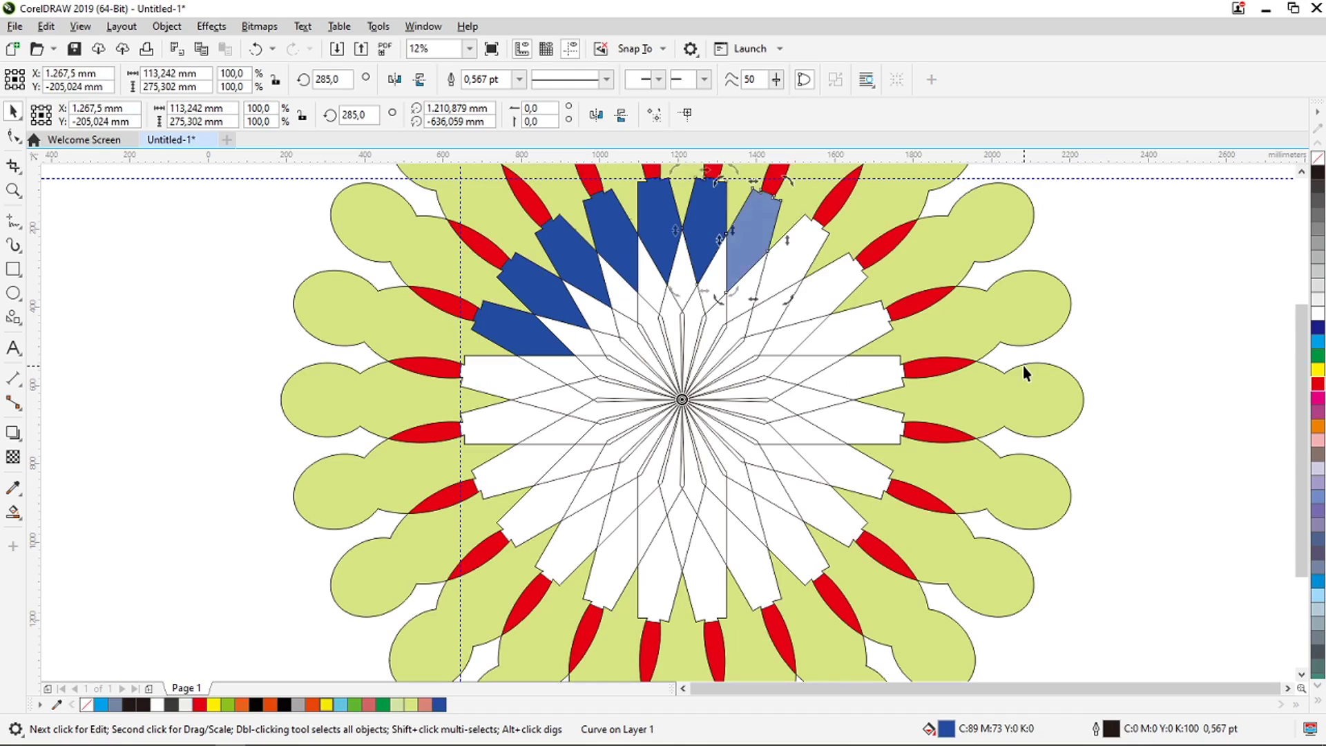
key("Tab")
key("ctrl+r")
key("Tab")
key("ctrl+r")
key("Tab")
key("ctrl+r")
key("Tab")
key("ctrl+r")
key("Tab")
key("ctrl+r")
key("Tab")
key("ctrl+r")
key("Tab")
key("ctrl+r")
key("Tab")
key("ctrl+r")
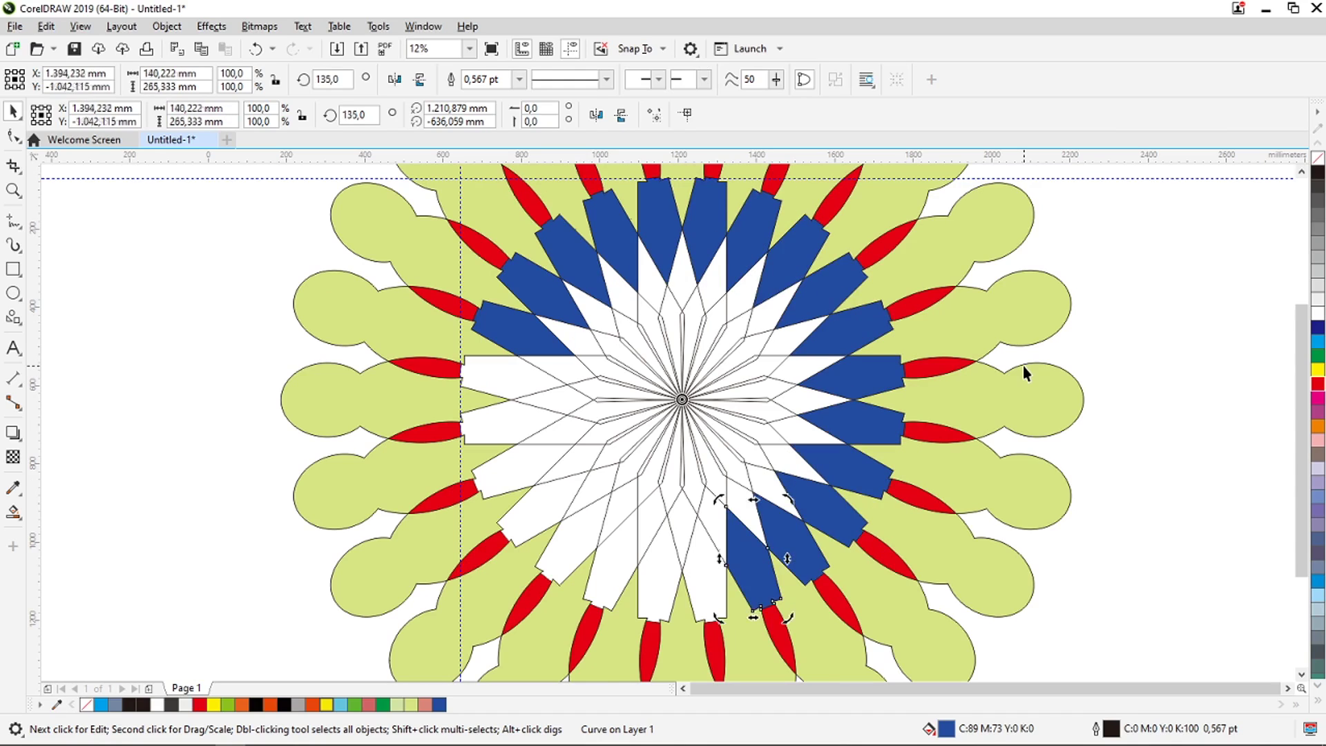
key("Tab")
key("ctrl+r")
key("Tab")
key("ctrl+r")
key("Tab")
key("ctrl+r")
key("Tab")
key("ctrl+r")
key("Tab")
key("ctrl+r")
key("Tab")
key("ctrl+r")
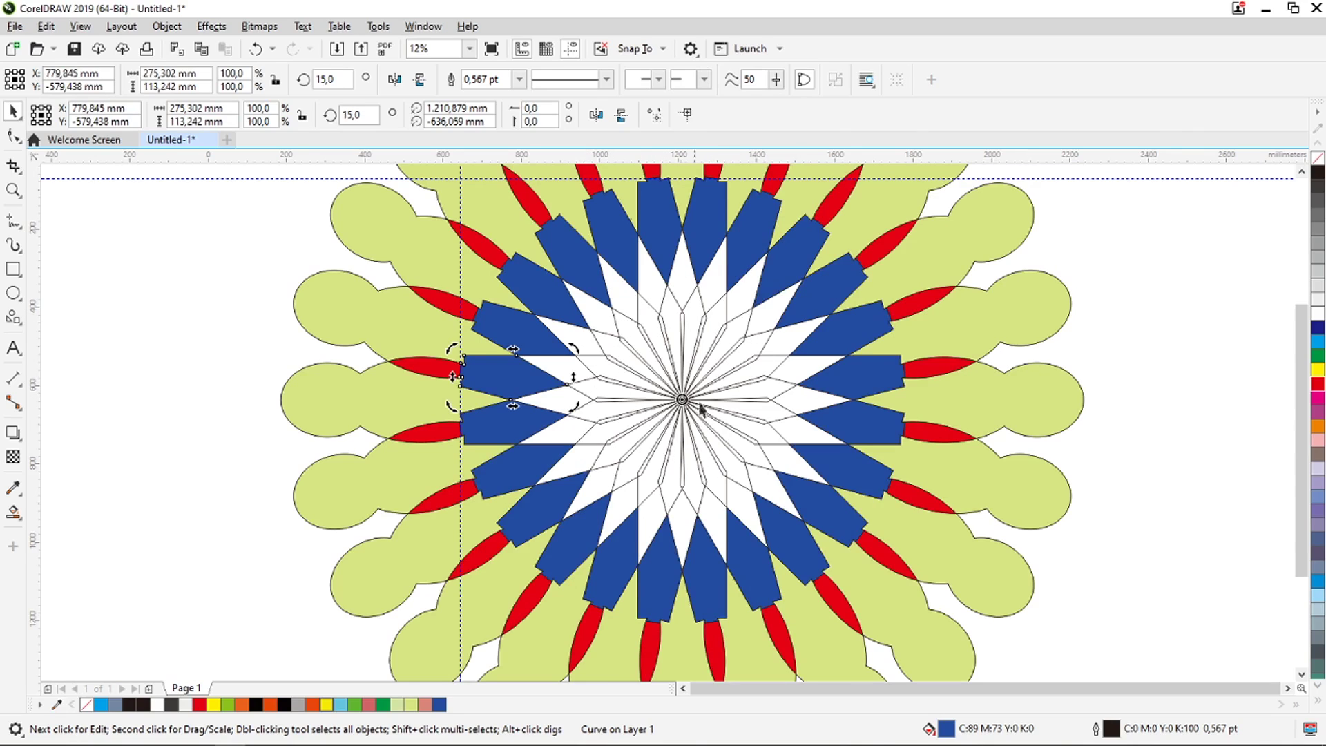
scroll(677, 385, "down", 2)
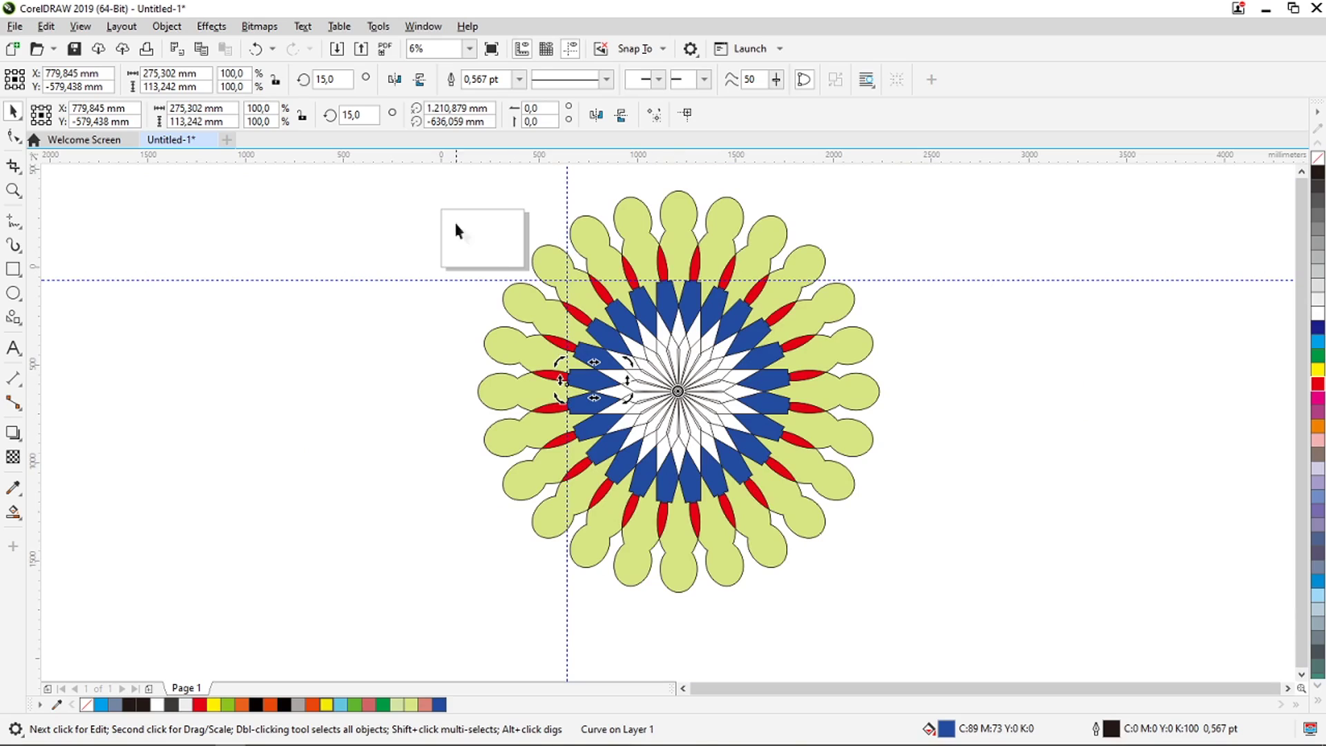
left_click(428, 198)
Draw a narrow upright ellipse about 199 mm wide and 1211 mm high in the empty area beside the coloured flower.
left_click(682, 689)
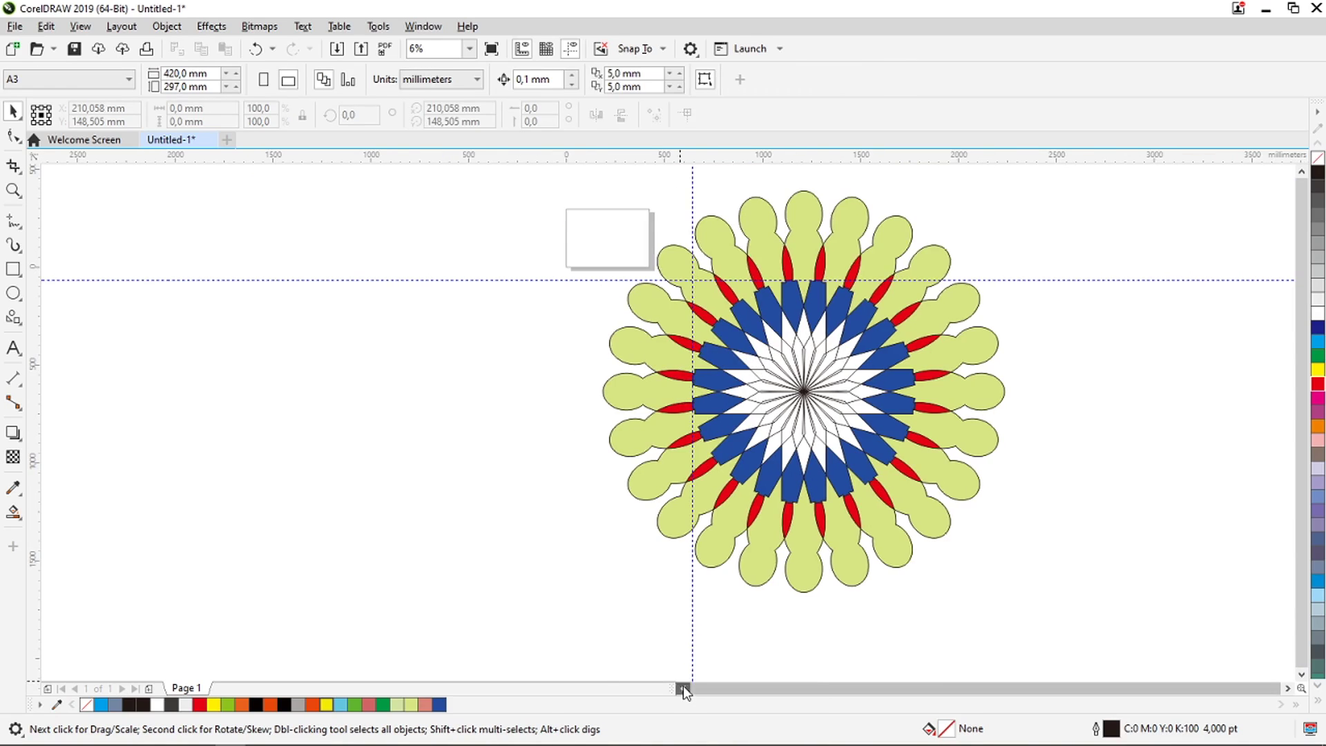
left_click(682, 688)
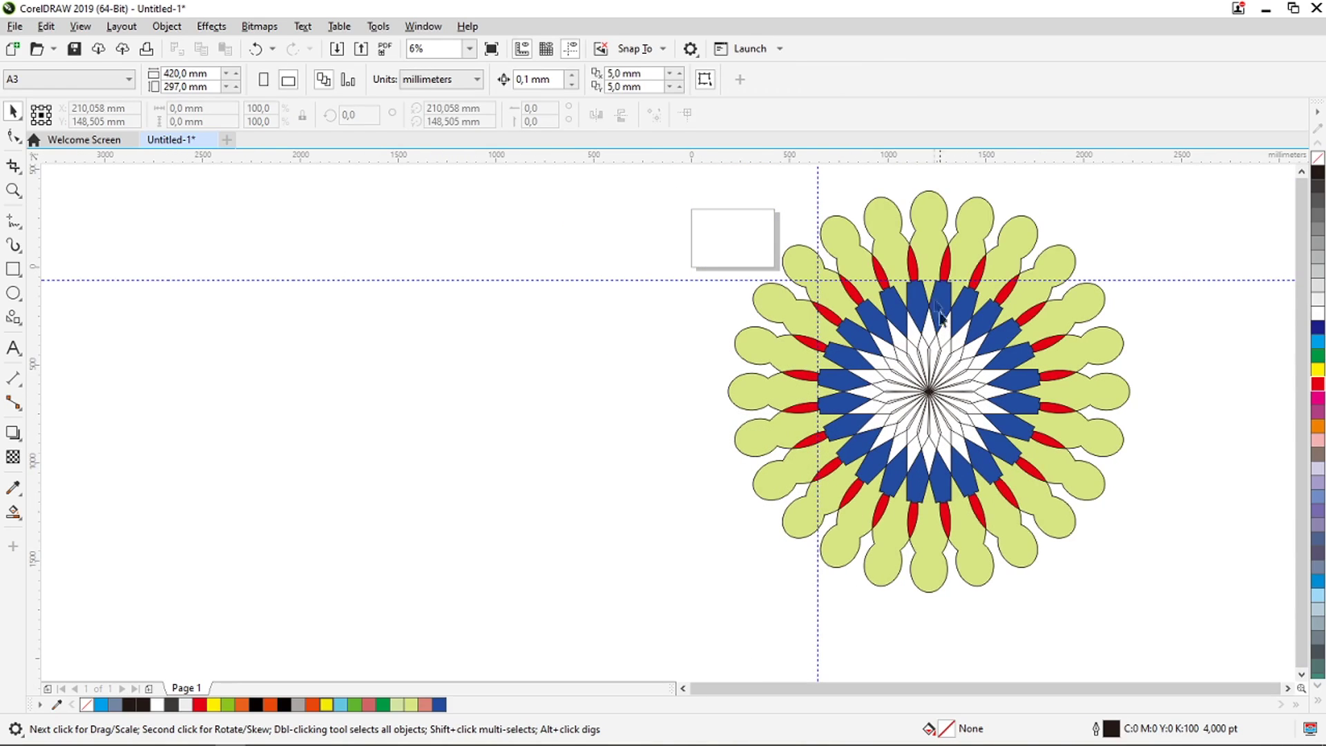
left_click(684, 689)
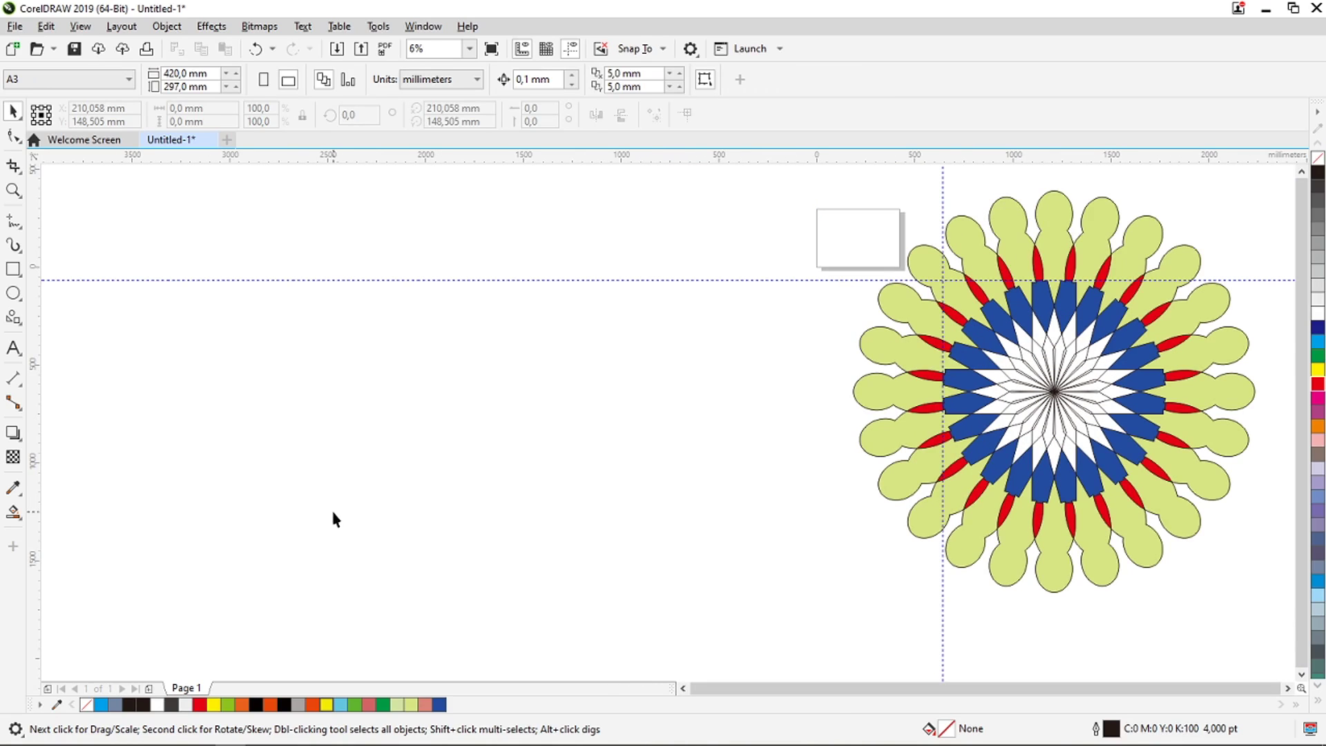
left_click(14, 295)
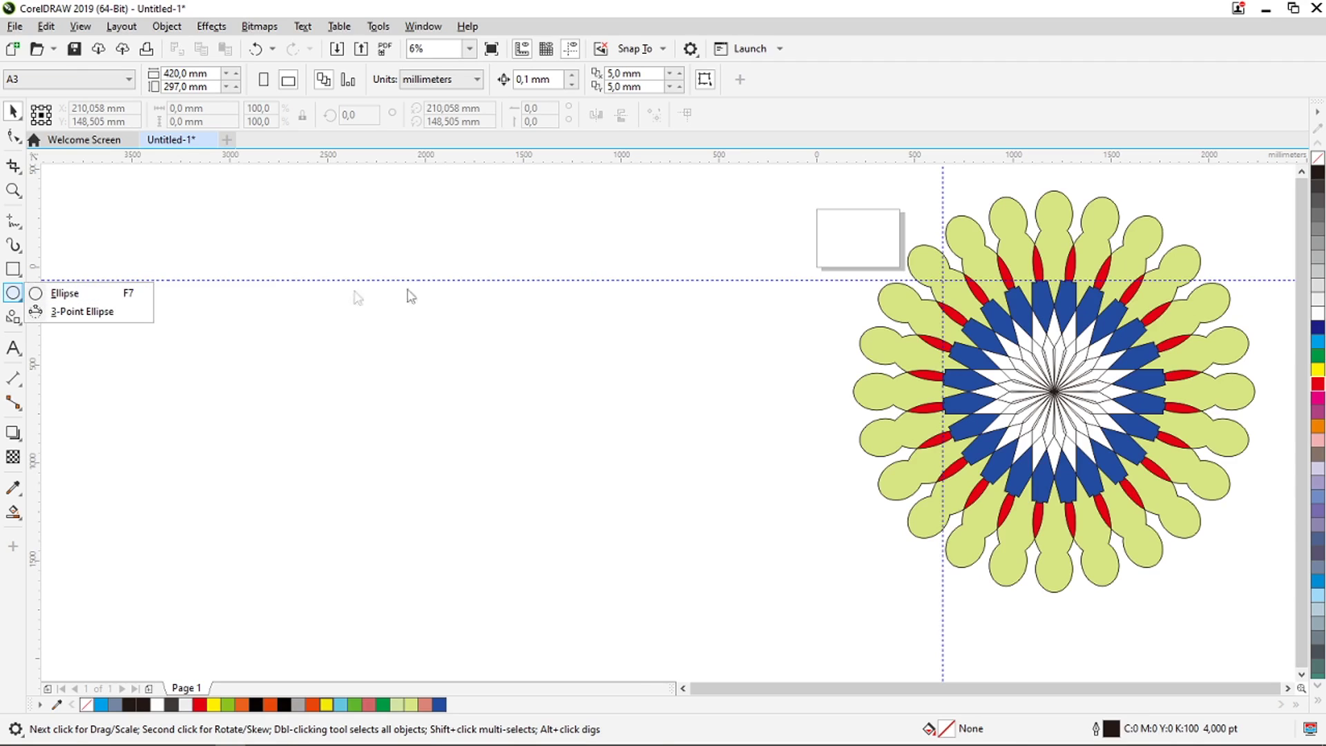
left_click(18, 274)
left_click(13, 292)
left_click(69, 294)
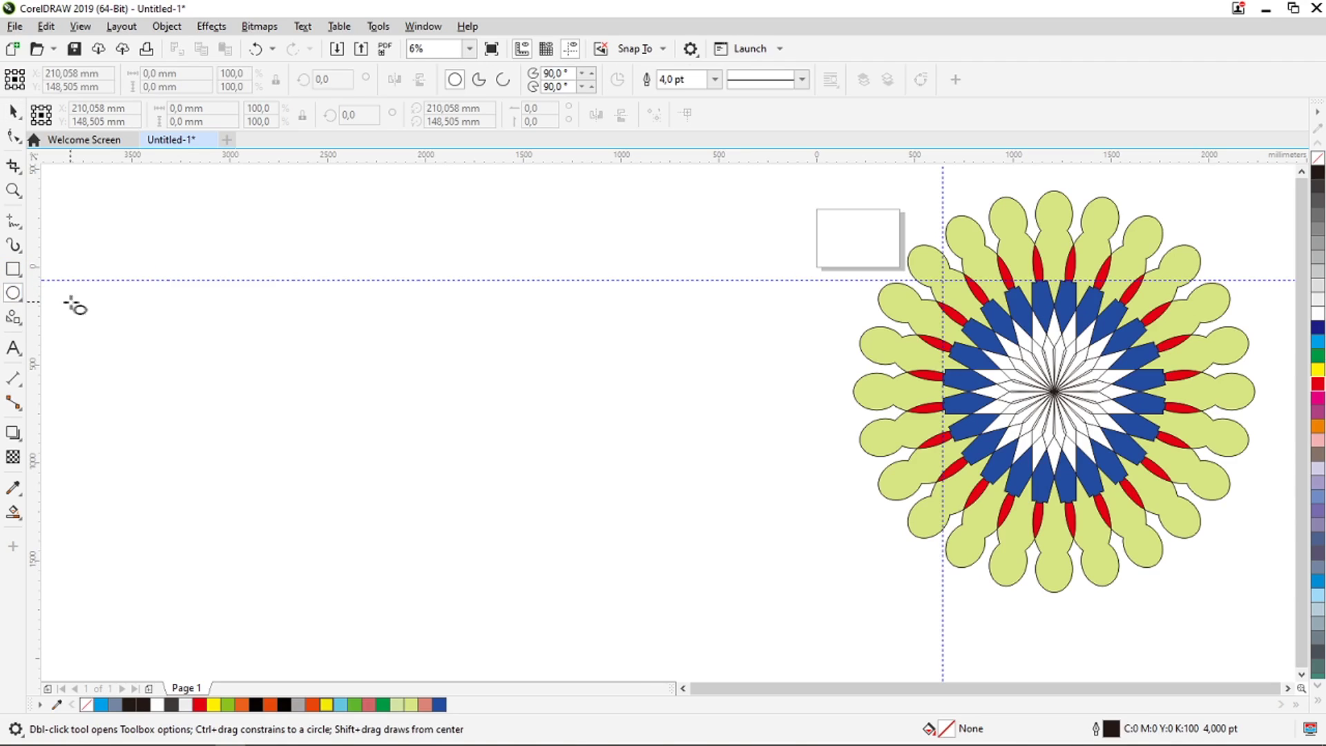
left_click_drag(426, 231, 467, 467)
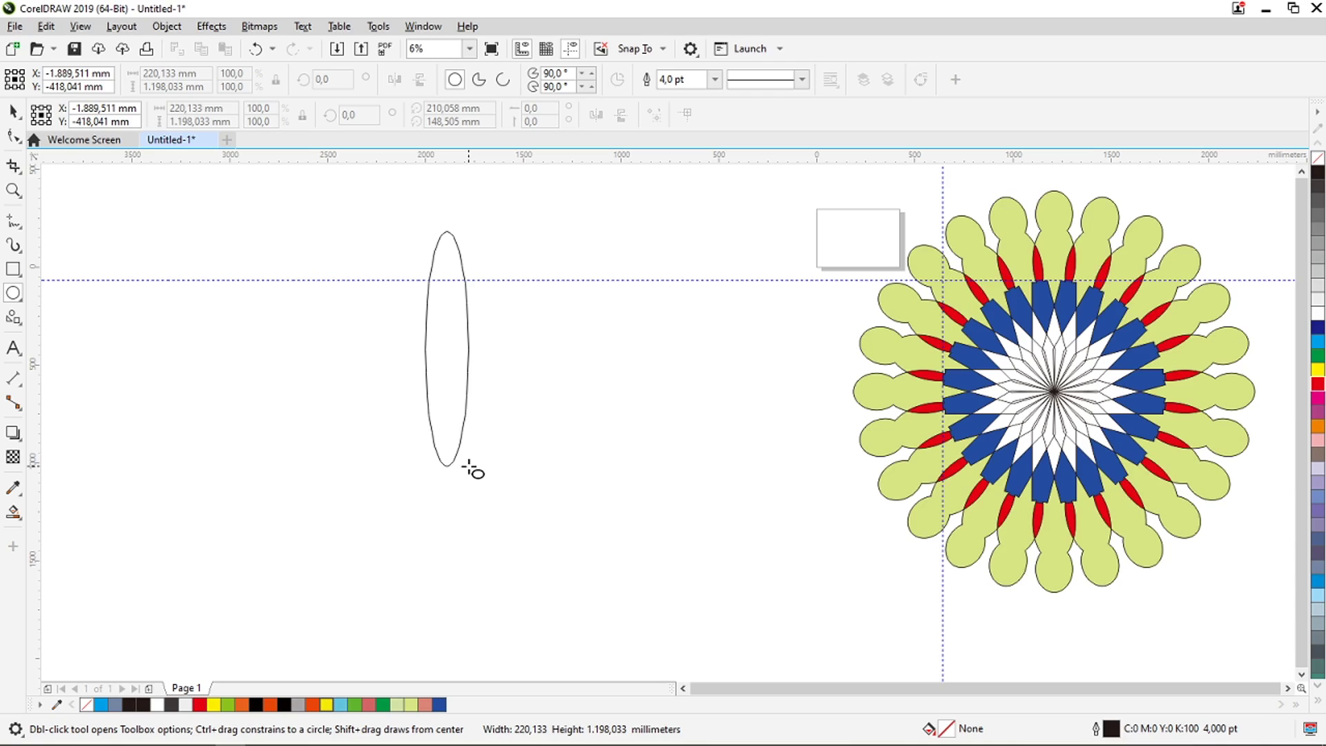
left_click_drag(468, 466, 465, 471)
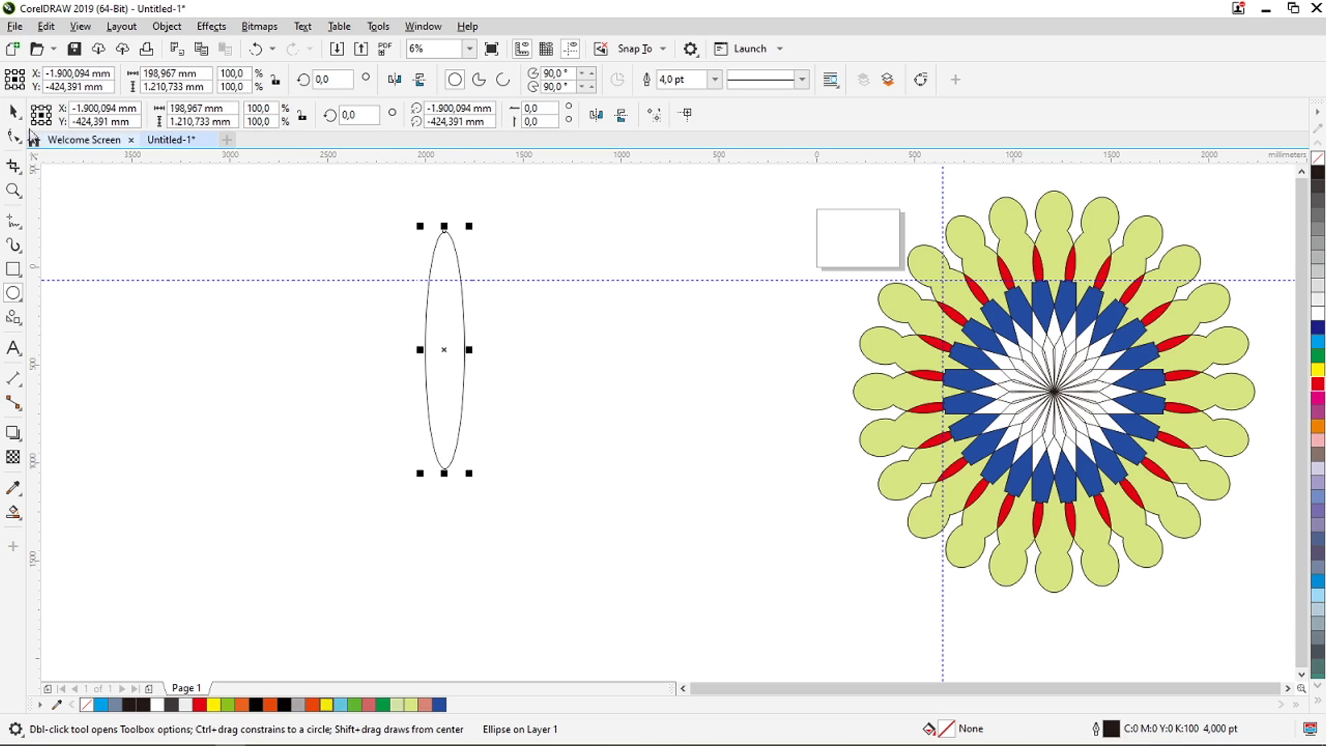
Move the ellipse's rotation centre to its bottom node and make a copy rotated 15° clockwise.
key("space")
left_click(446, 345)
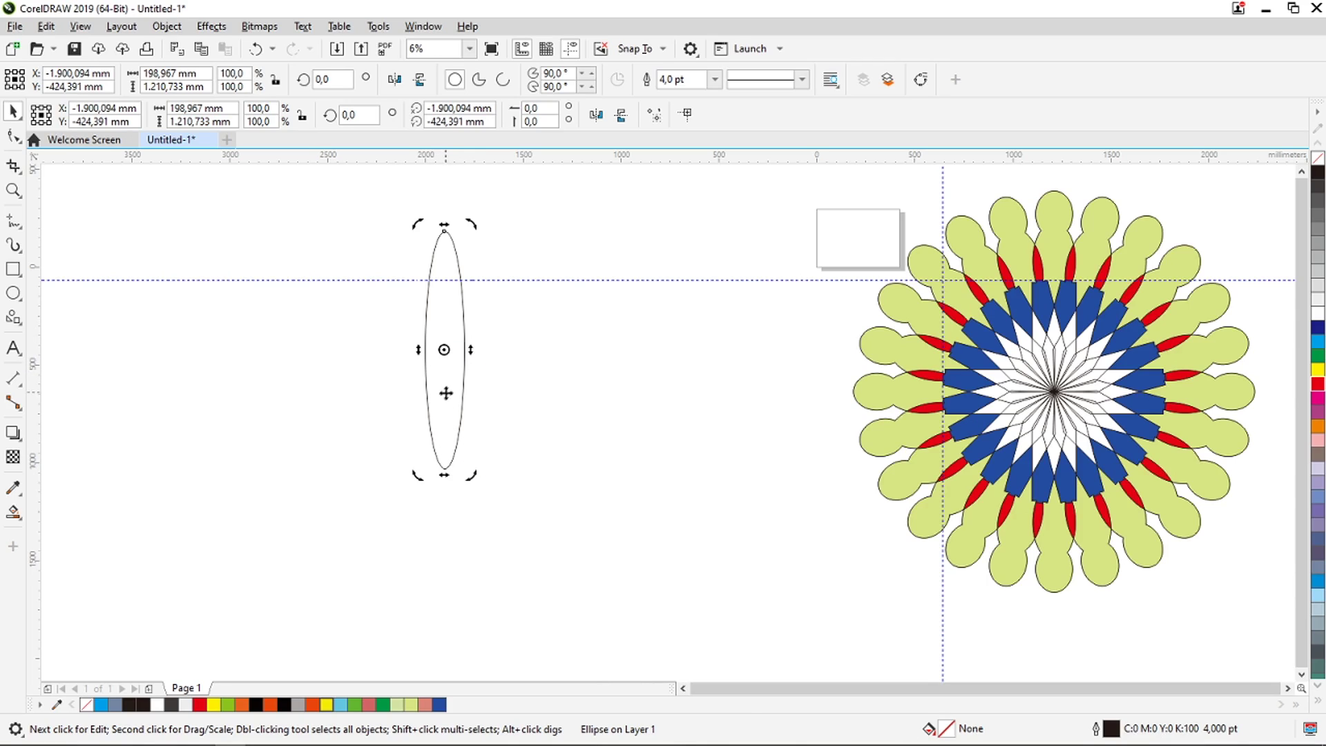
left_click_drag(446, 349, 444, 469)
left_click_drag(475, 224, 512, 229)
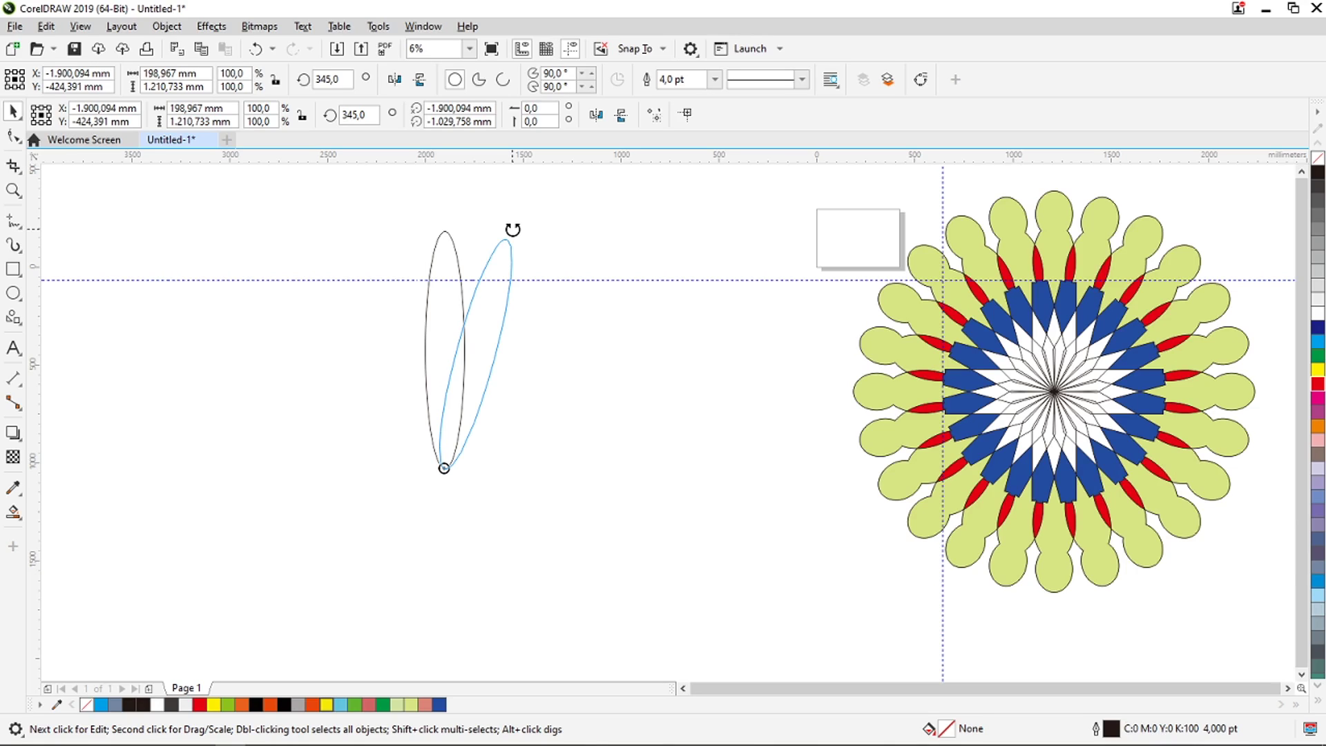
left_click_drag(513, 229, 513, 230)
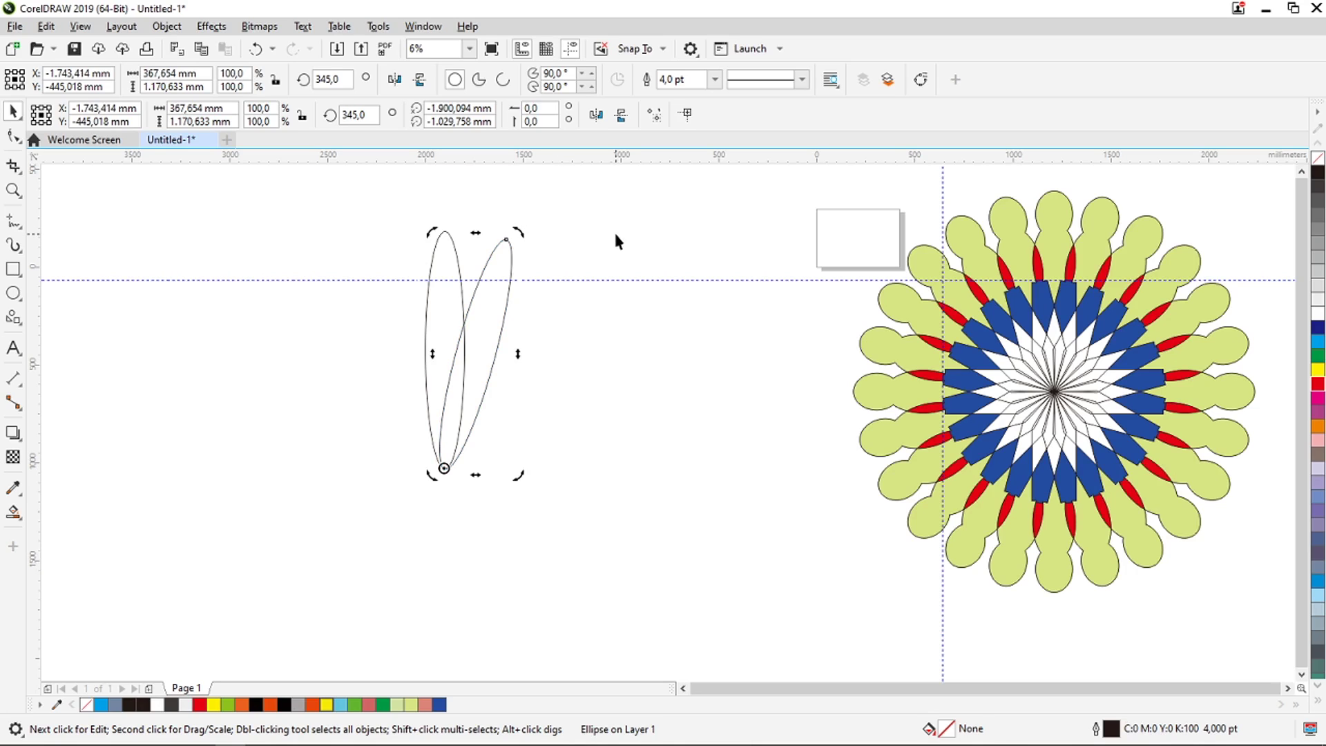
Repeat the 15° rotated copy of the ellipse until the petals form a full circle.
key("ctrl+r")
key("ctrl+r")
key("ctrl+r")
key("ctrl+r")
key("ctrl+r")
key("ctrl+r")
key("ctrl+r")
key("ctrl+r")
key("ctrl+r")
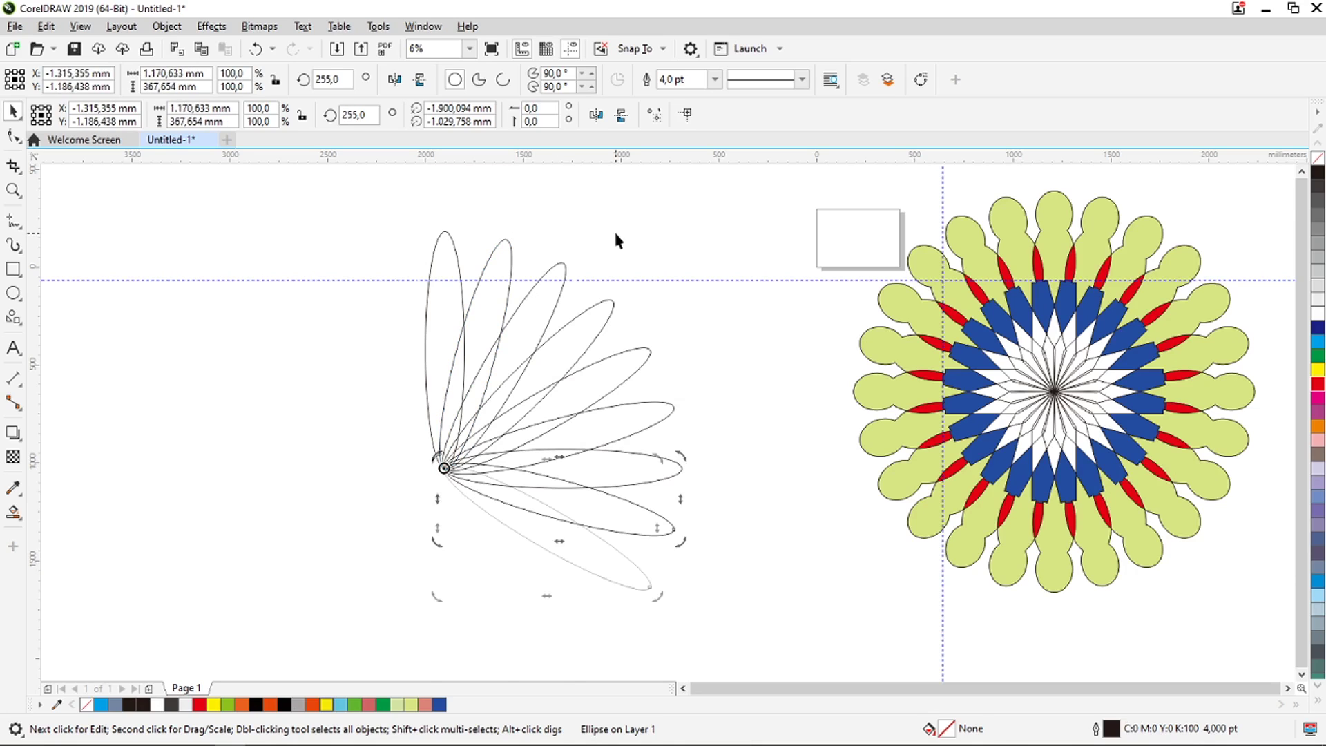
key("ctrl+r")
key("ctrl+r")
key("ctrl+r")
key("ctrl+r")
key("ctrl+r")
key("ctrl+r")
key("ctrl+r")
key("ctrl+r")
key("ctrl+r")
key("ctrl+r")
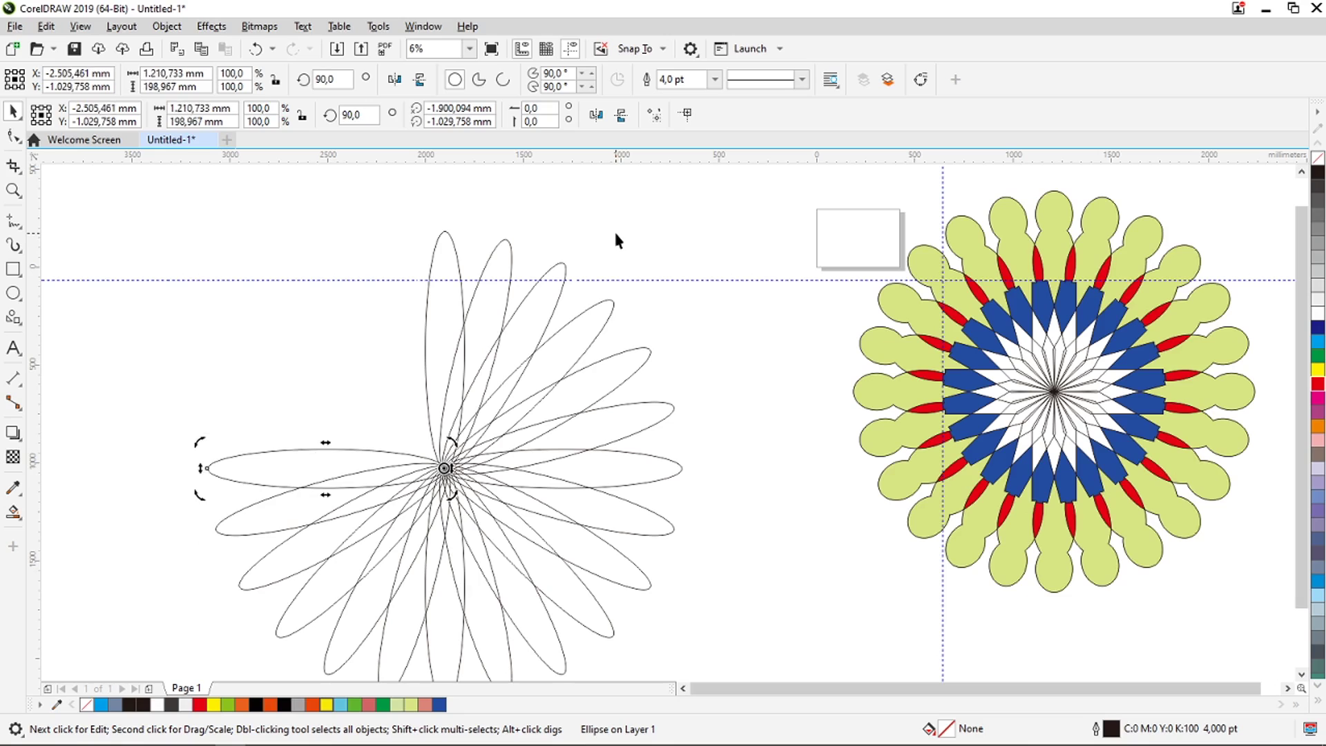
key("ctrl+r")
key("ctrl+r")
key("ctrl+r")
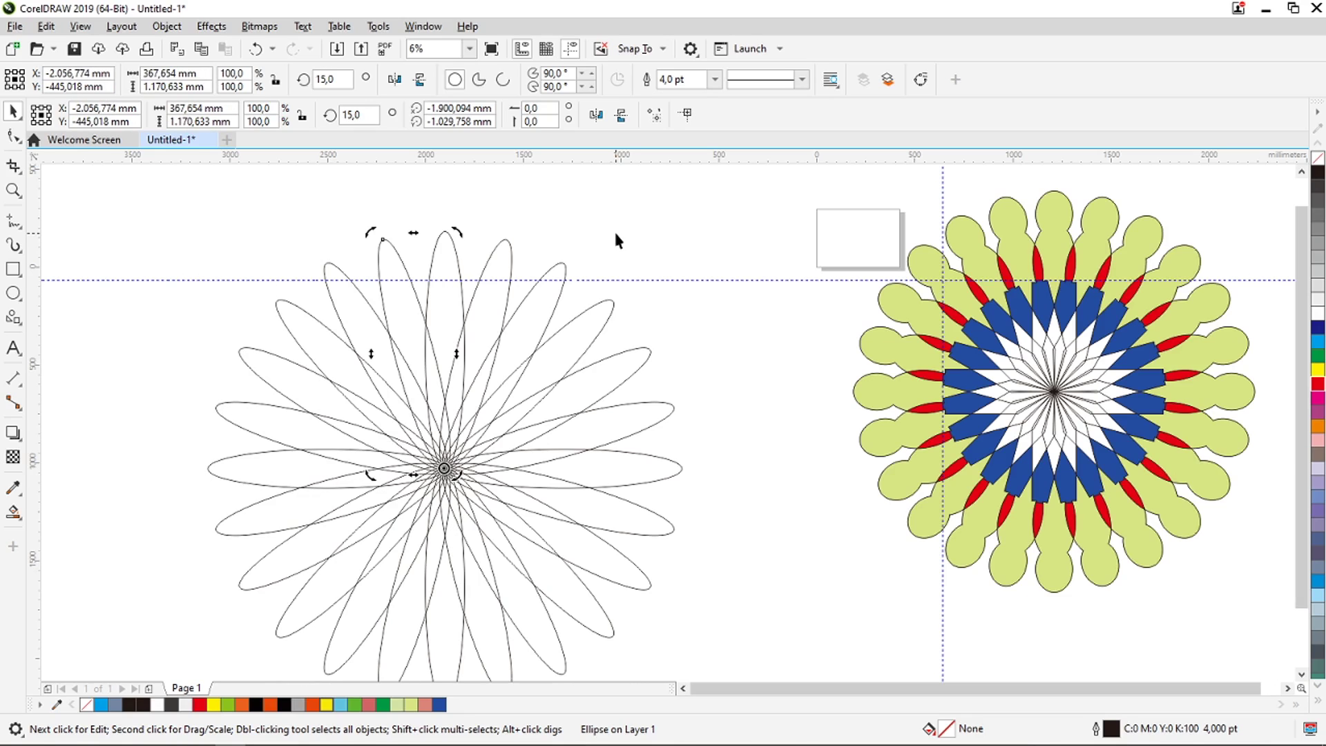
left_click(615, 233)
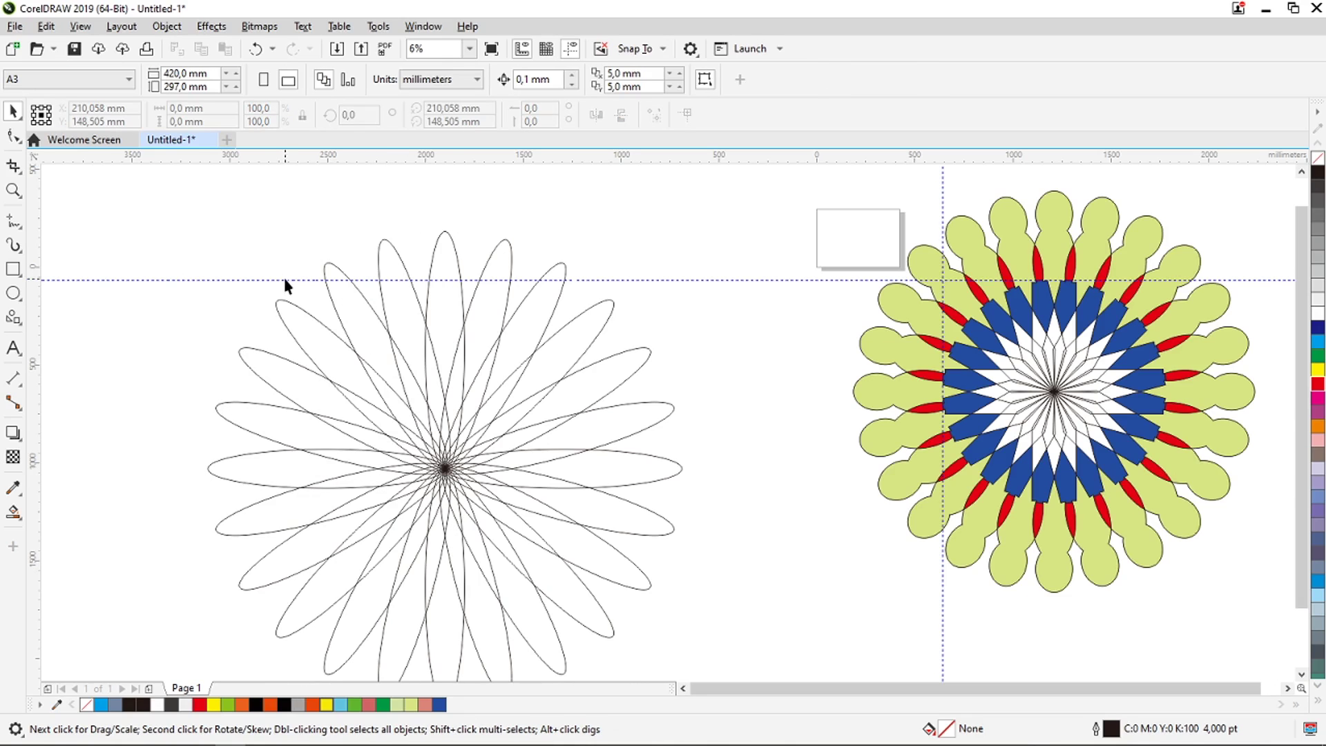
Move the horizontal guideline above the new ellipse flower to about Y 350 mm and group all of the flower's ellipses.
left_click_drag(286, 282, 303, 200)
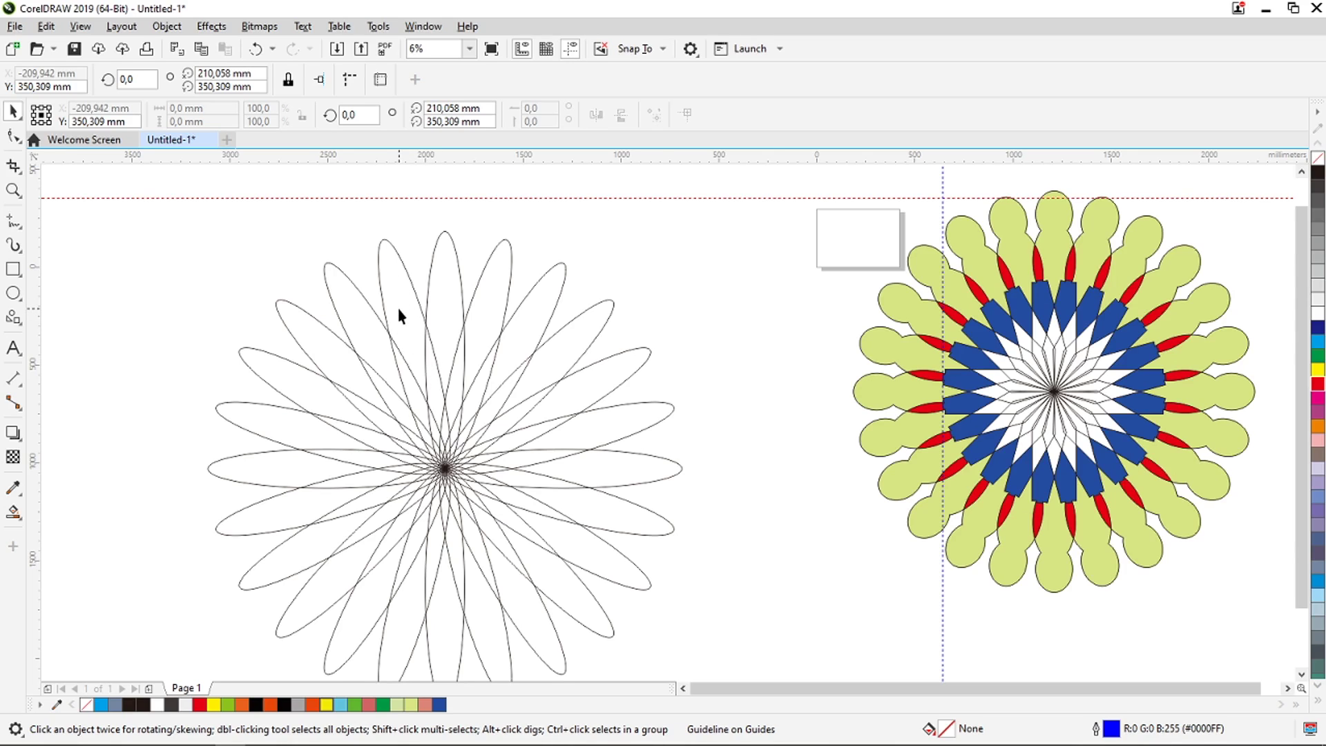
scroll(401, 316, "down", 2)
left_click_drag(276, 225, 570, 560)
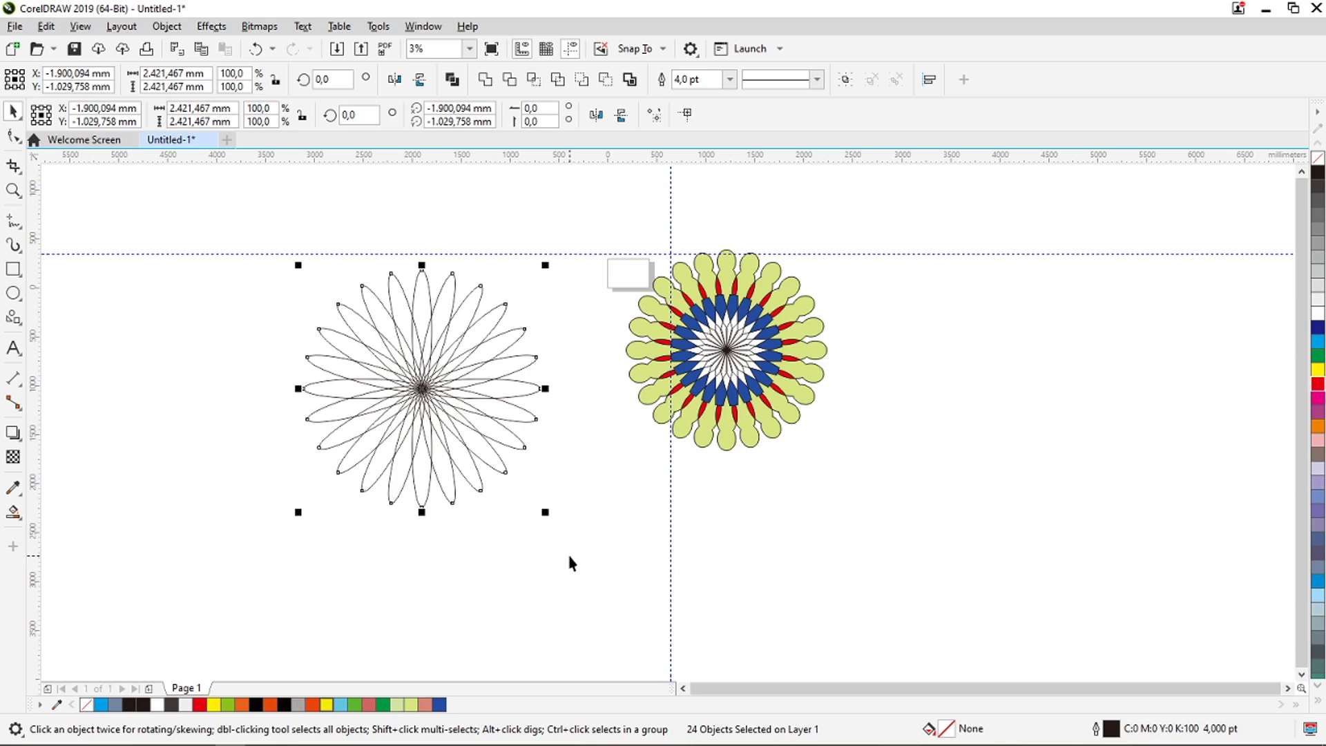
key("ctrl+g")
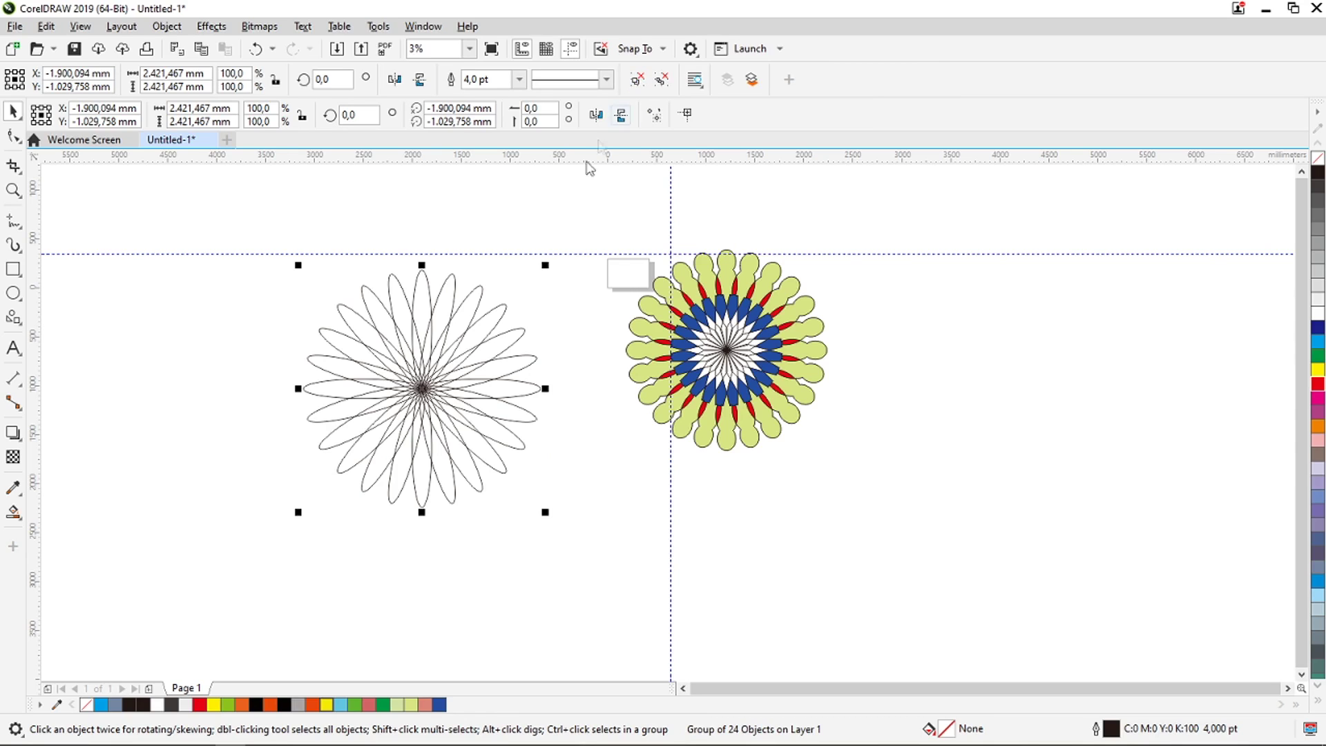
Smart Fill the outer region of an upper-left petal of the ellipse flower with green (C62 M0 Y77 K0).
scroll(287, 399, "up", 2)
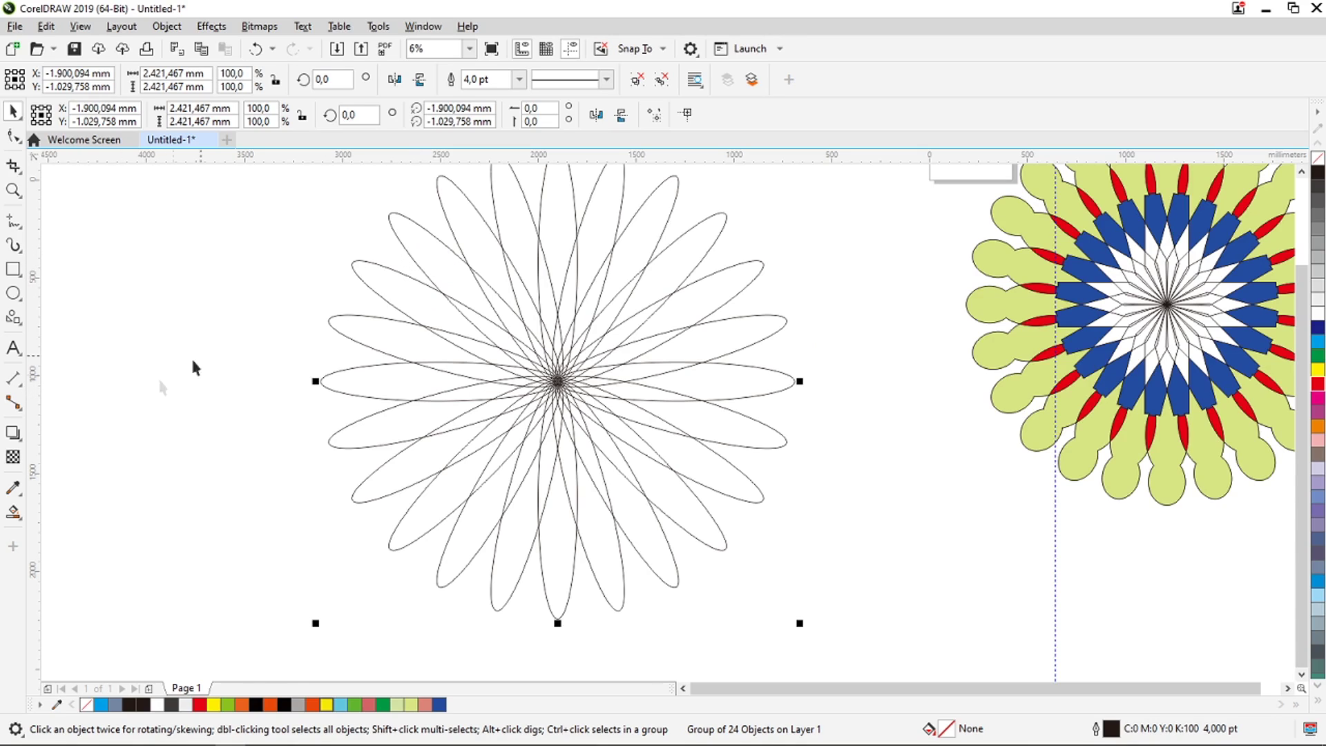
left_click(14, 512)
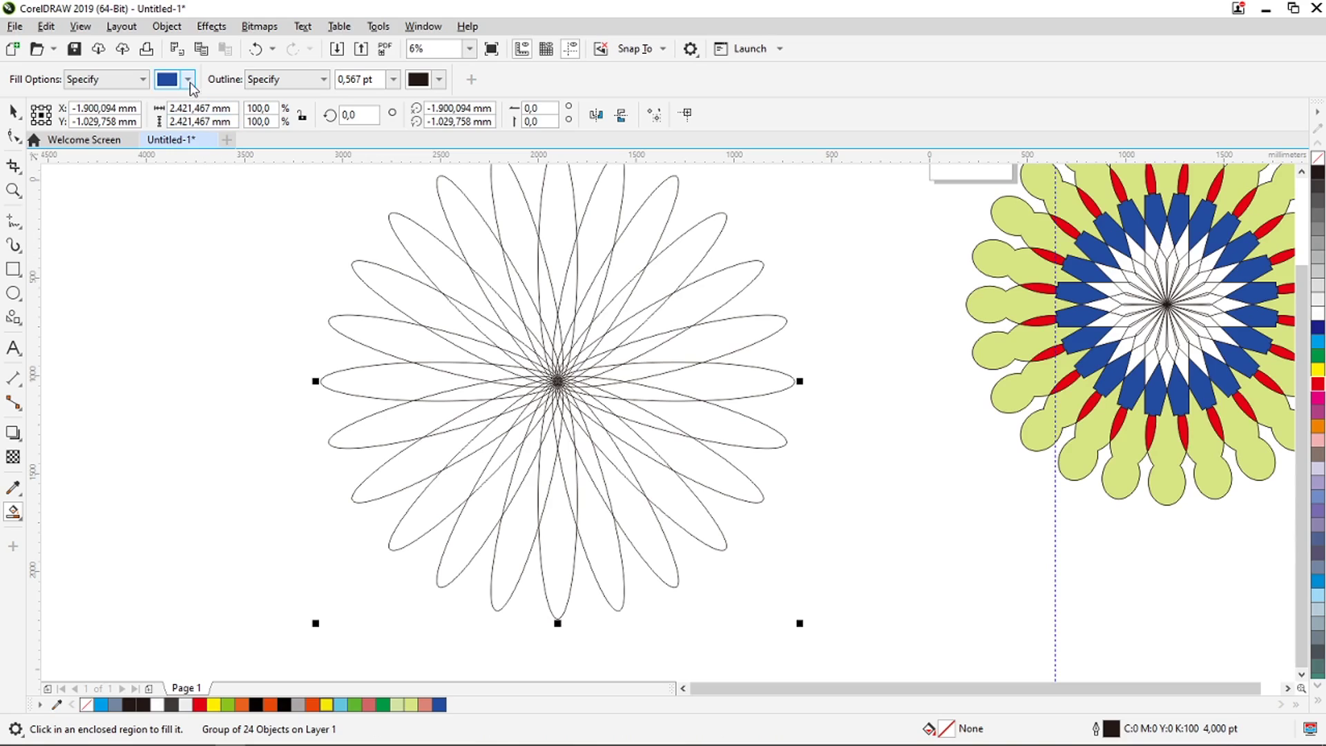
left_click(188, 80)
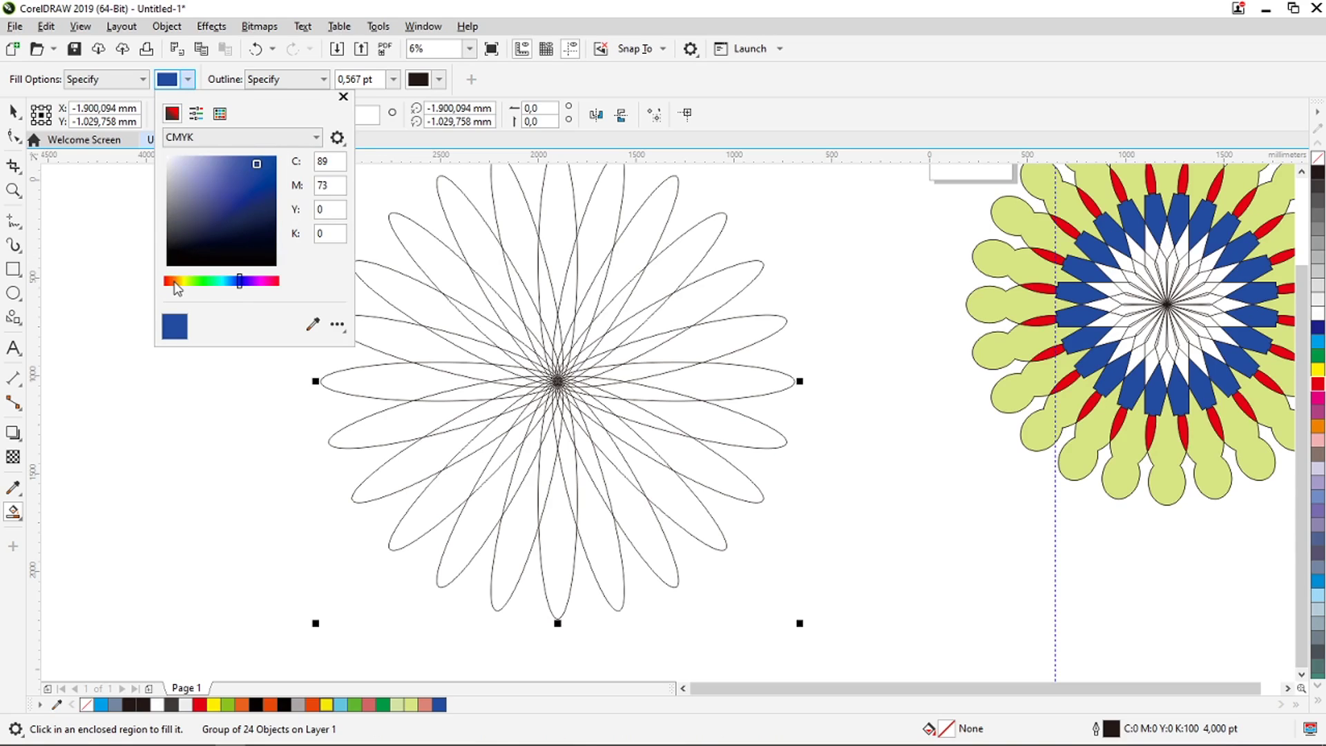
left_click_drag(175, 282, 211, 282)
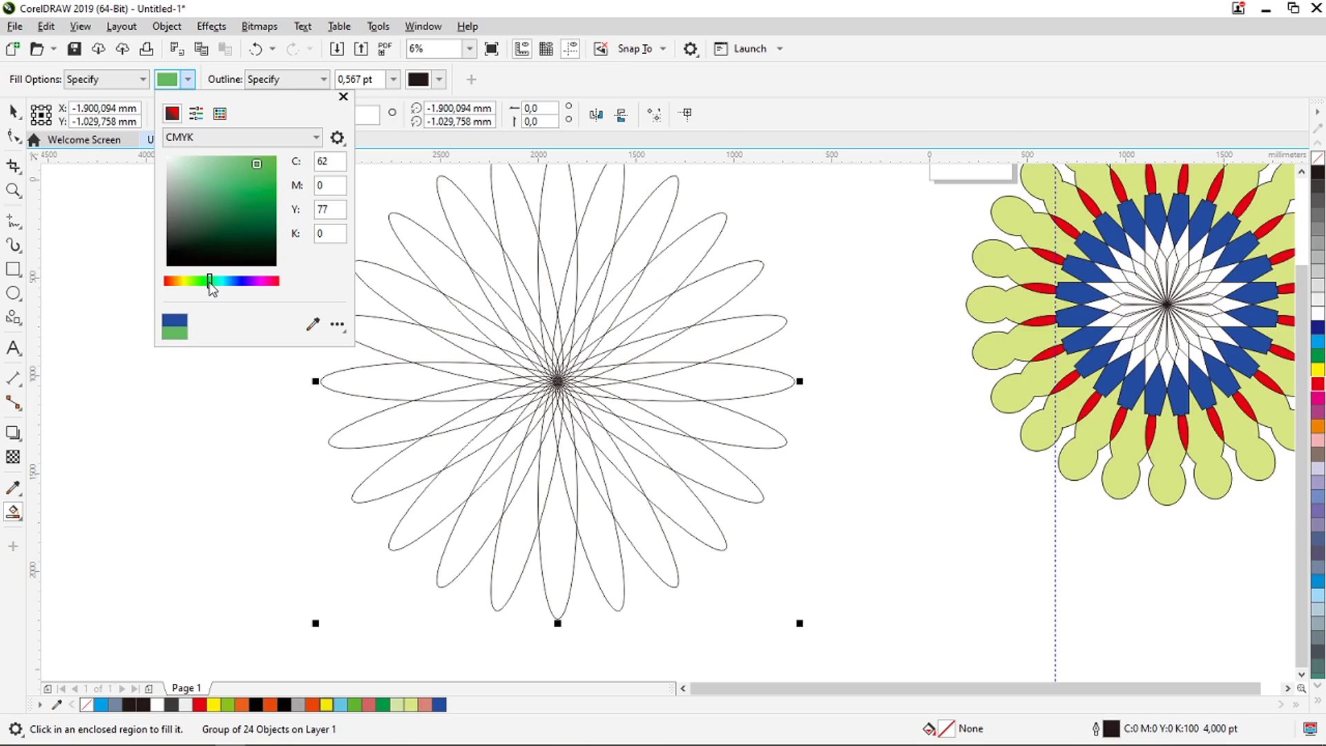
left_click(390, 284)
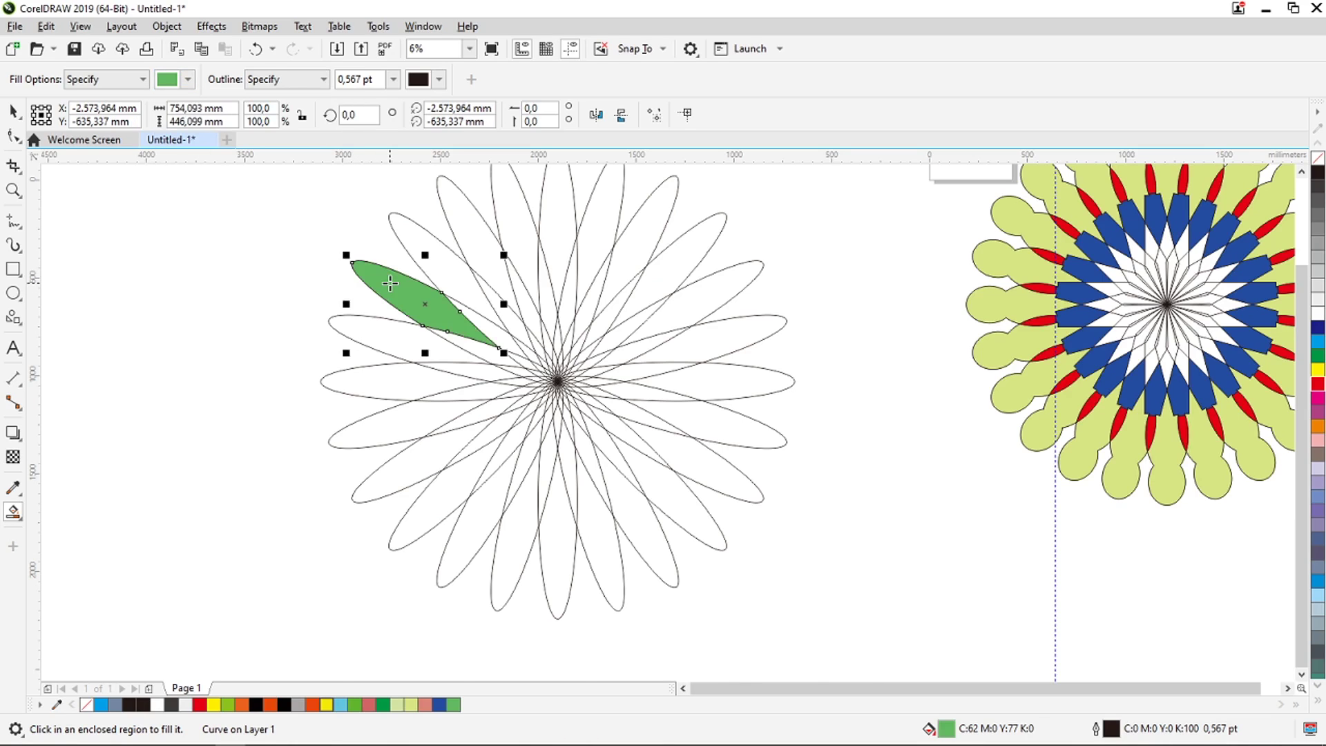
Move the green shape's rotation centre to the ellipse flower's centre and make a copy rotated 15° clockwise.
scroll(390, 283, "up", 1)
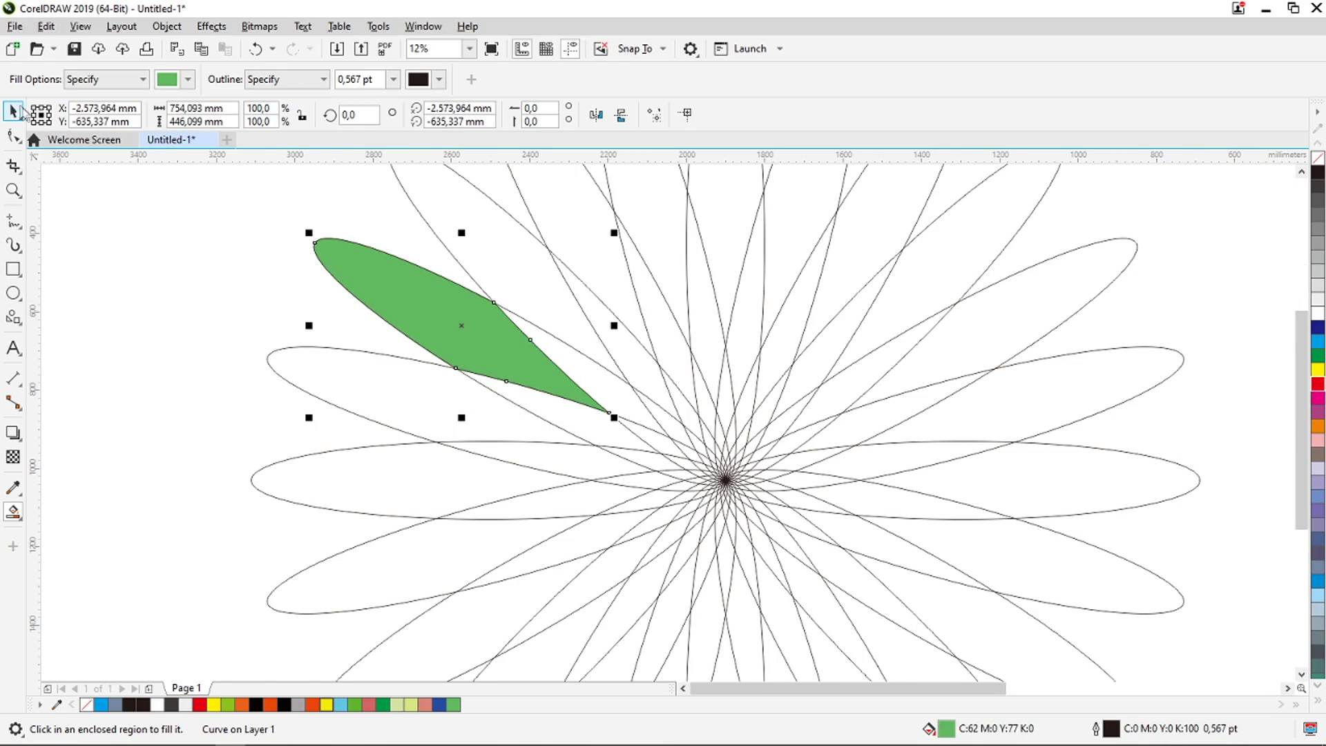
left_click(19, 111)
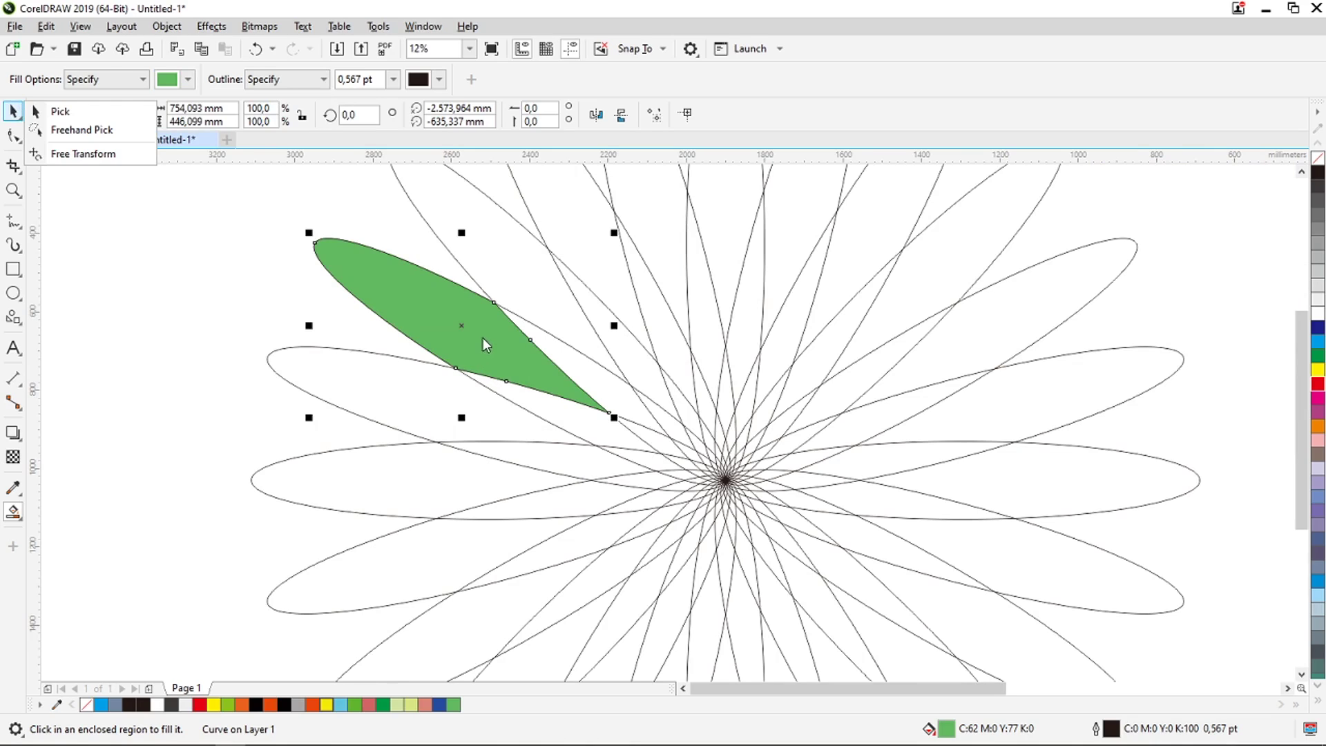
key("Escape")
key("space")
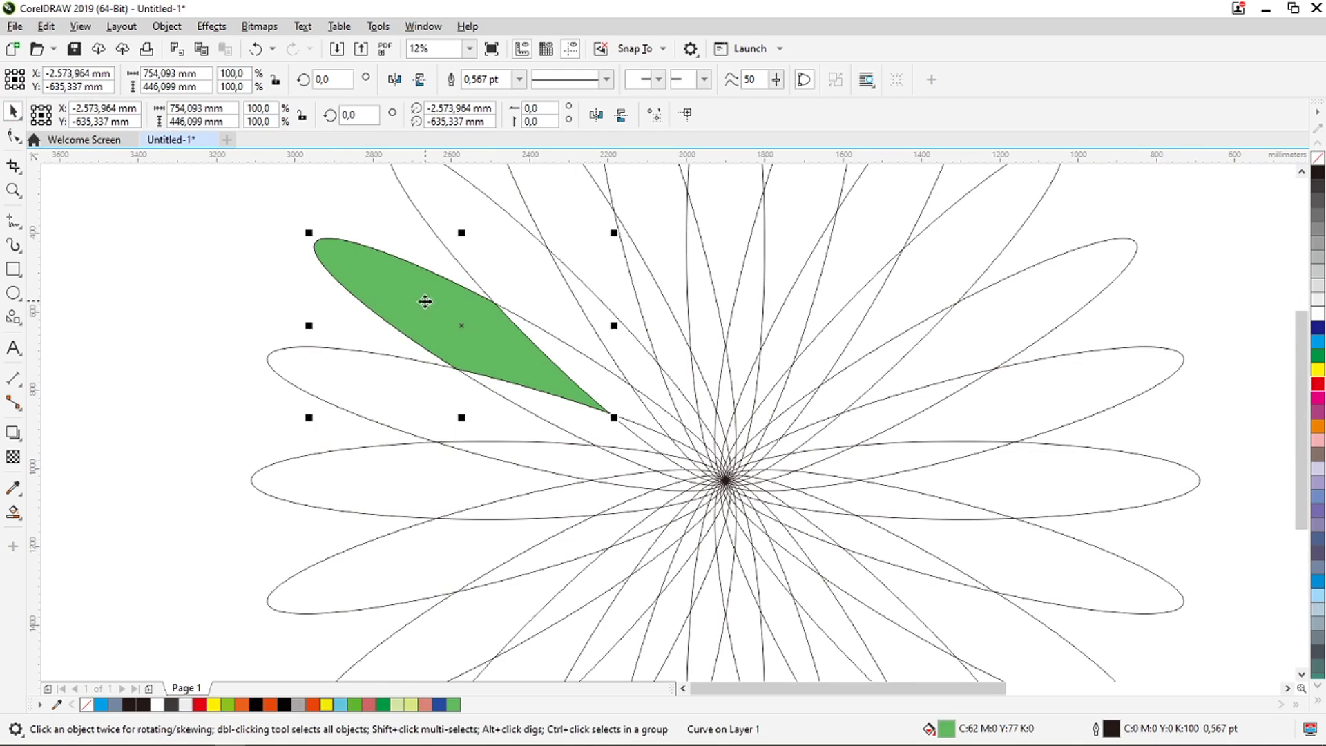
left_click(425, 301)
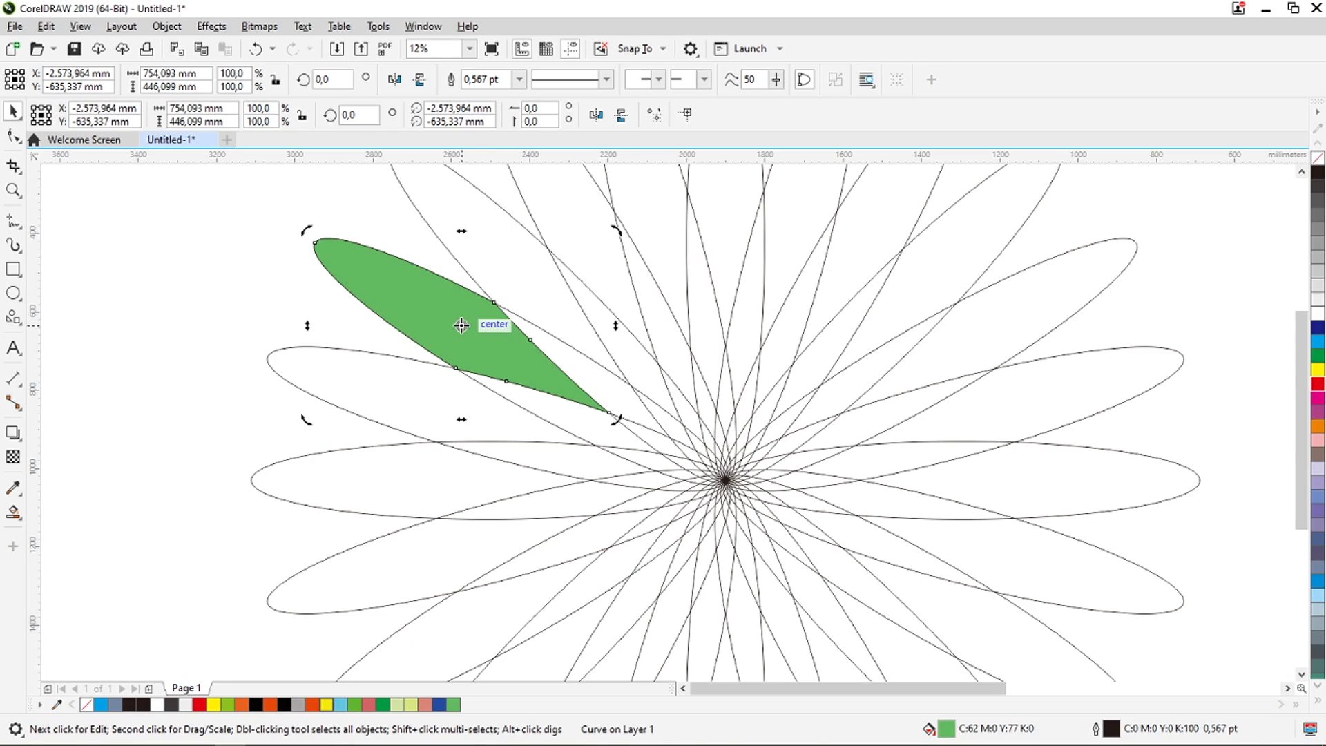
left_click_drag(461, 324, 724, 479)
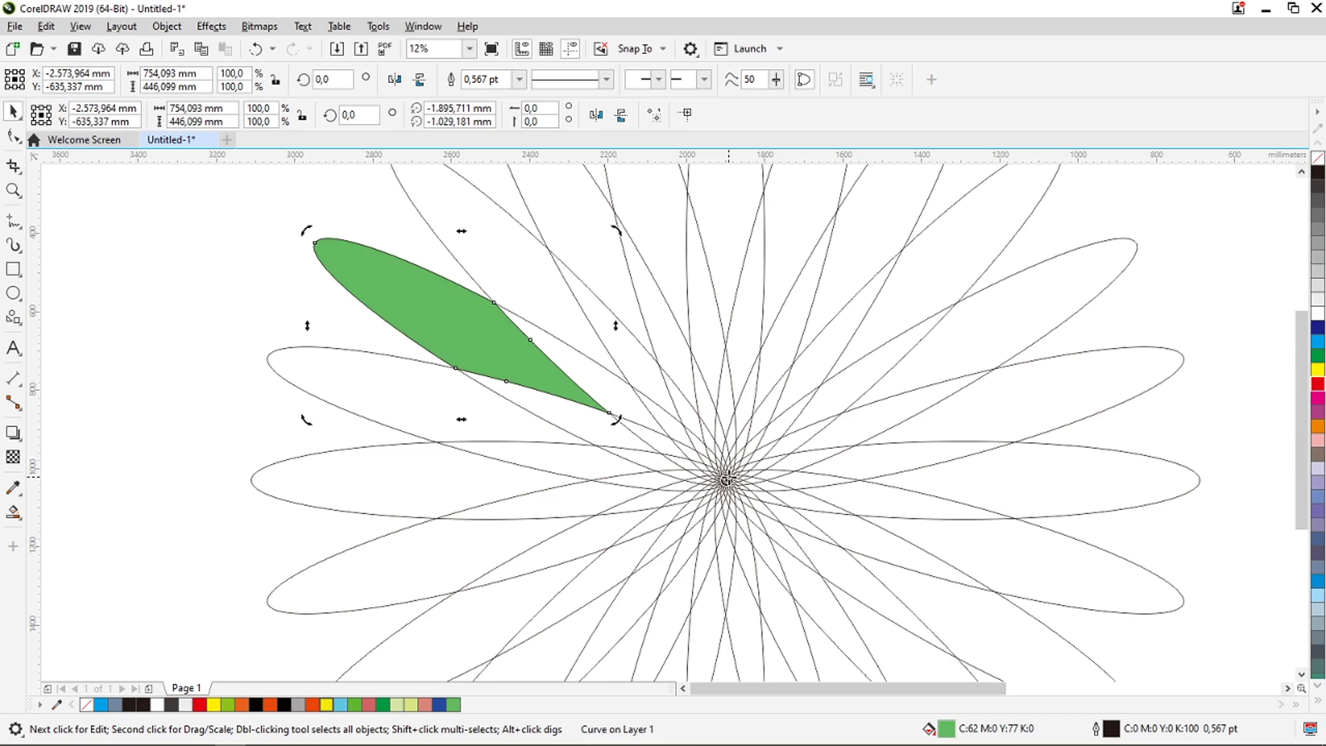
scroll(476, 317, "down", 2)
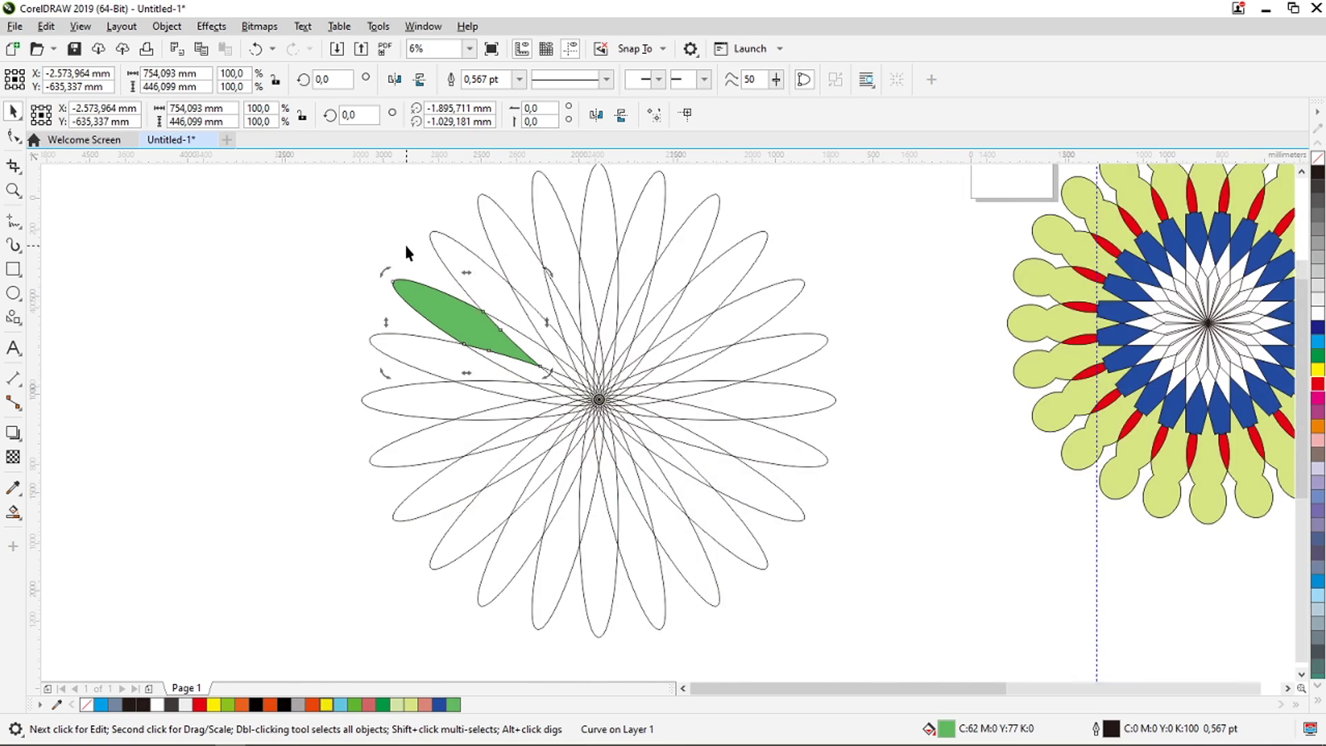
scroll(403, 243, "up", 1)
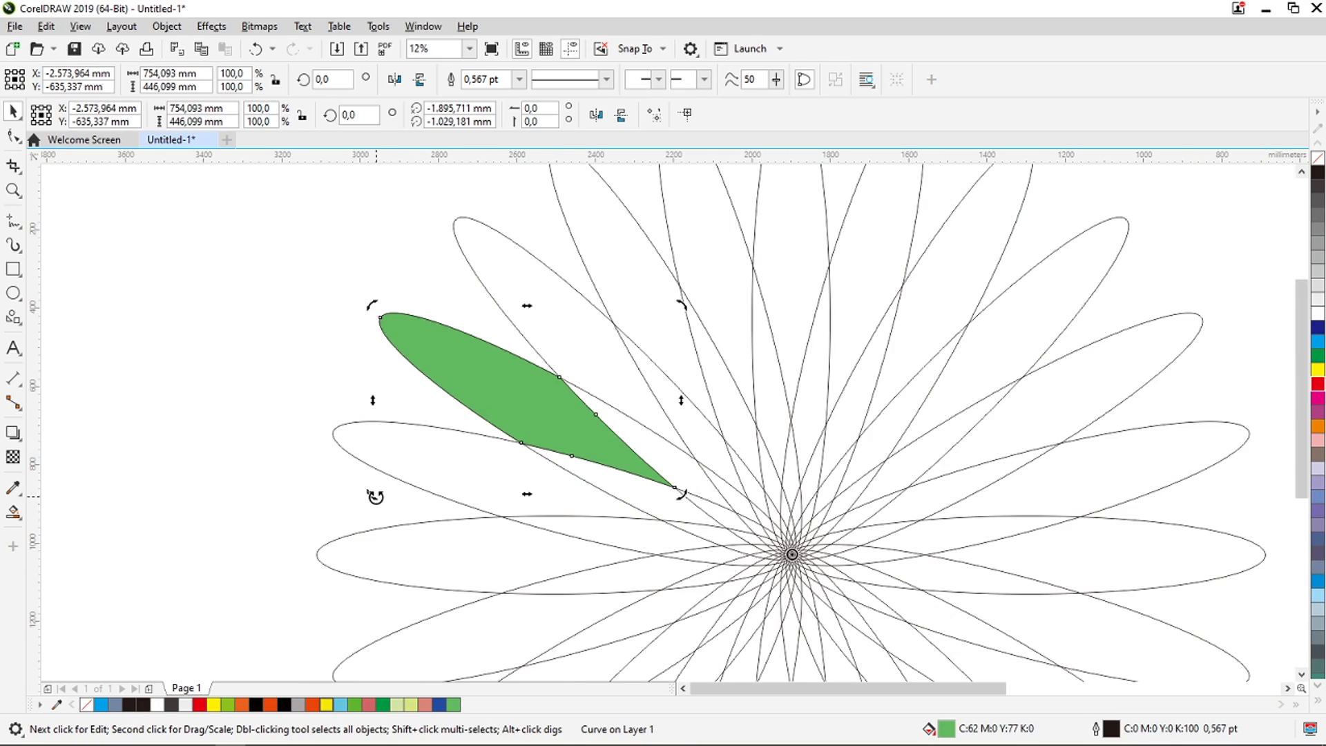
left_click_drag(374, 496, 411, 426)
right_click(412, 426)
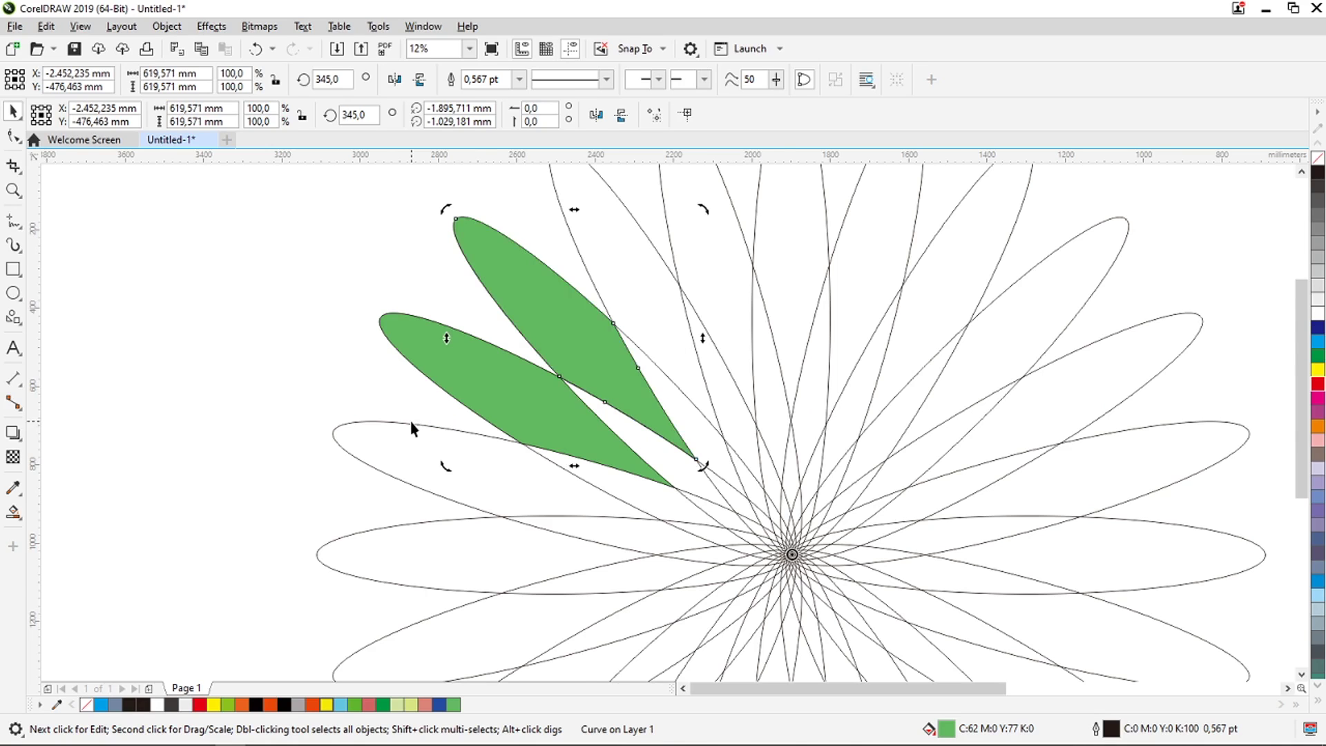
Repeat the 15° rotated copy of the green shape until every outer petal of the ellipse flower is covered.
scroll(412, 428, "down", 1)
key("ctrl+r")
key("ctrl+r")
key("ctrl+r")
key("ctrl+r")
key("ctrl+r")
key("ctrl+r")
key("ctrl+r")
key("ctrl+r")
key("ctrl+r")
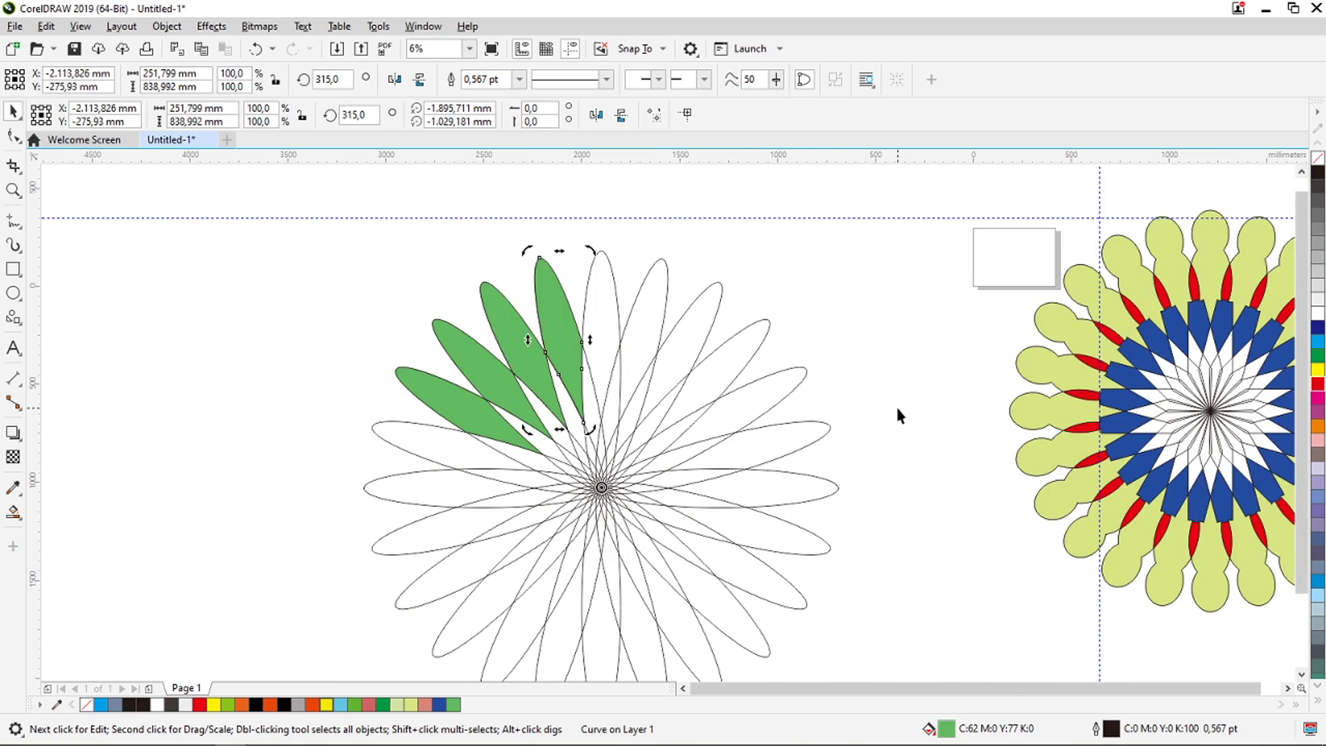
key("ctrl+r")
key("ctrl+r")
key("ctrl+r")
key("ctrl+r")
key("ctrl+r")
key("ctrl+r")
key("ctrl+r")
key("ctrl+r")
key("ctrl+r")
key("ctrl+r")
key("ctrl+r")
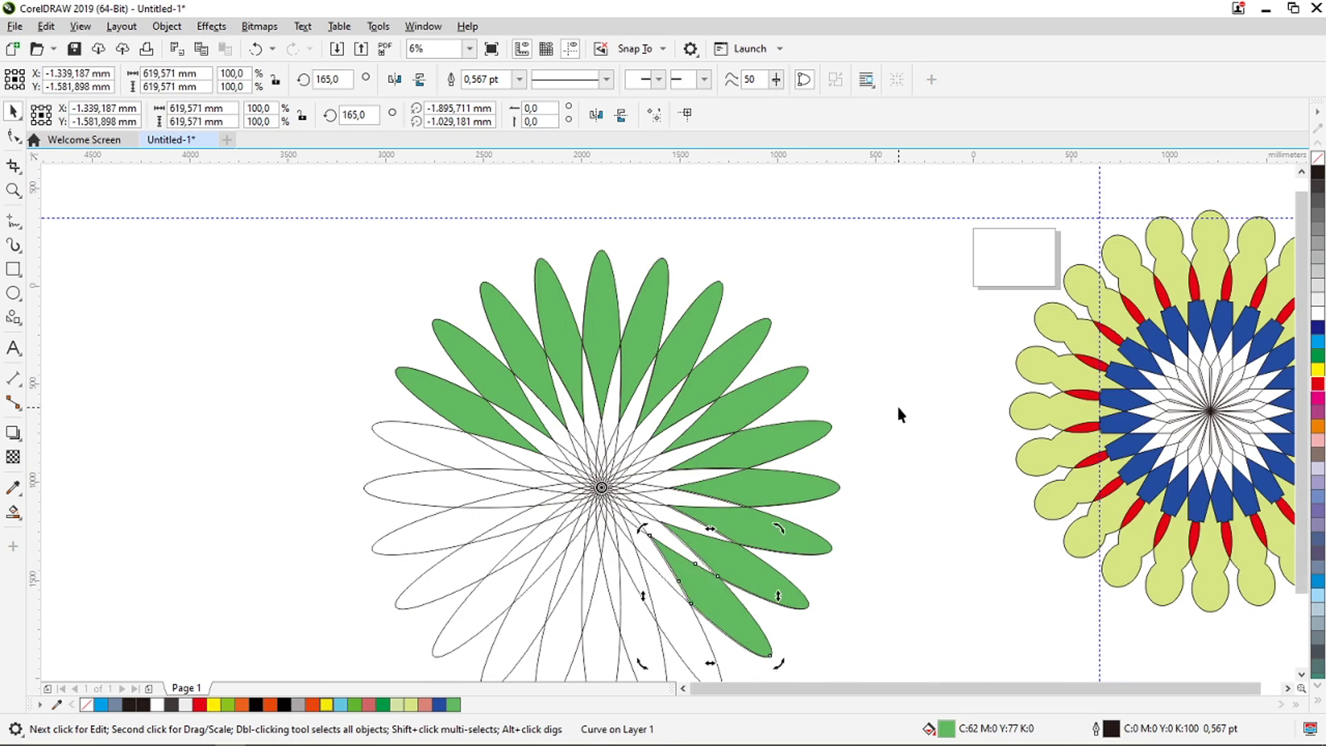
key("ctrl+r")
key("ctrl+r")
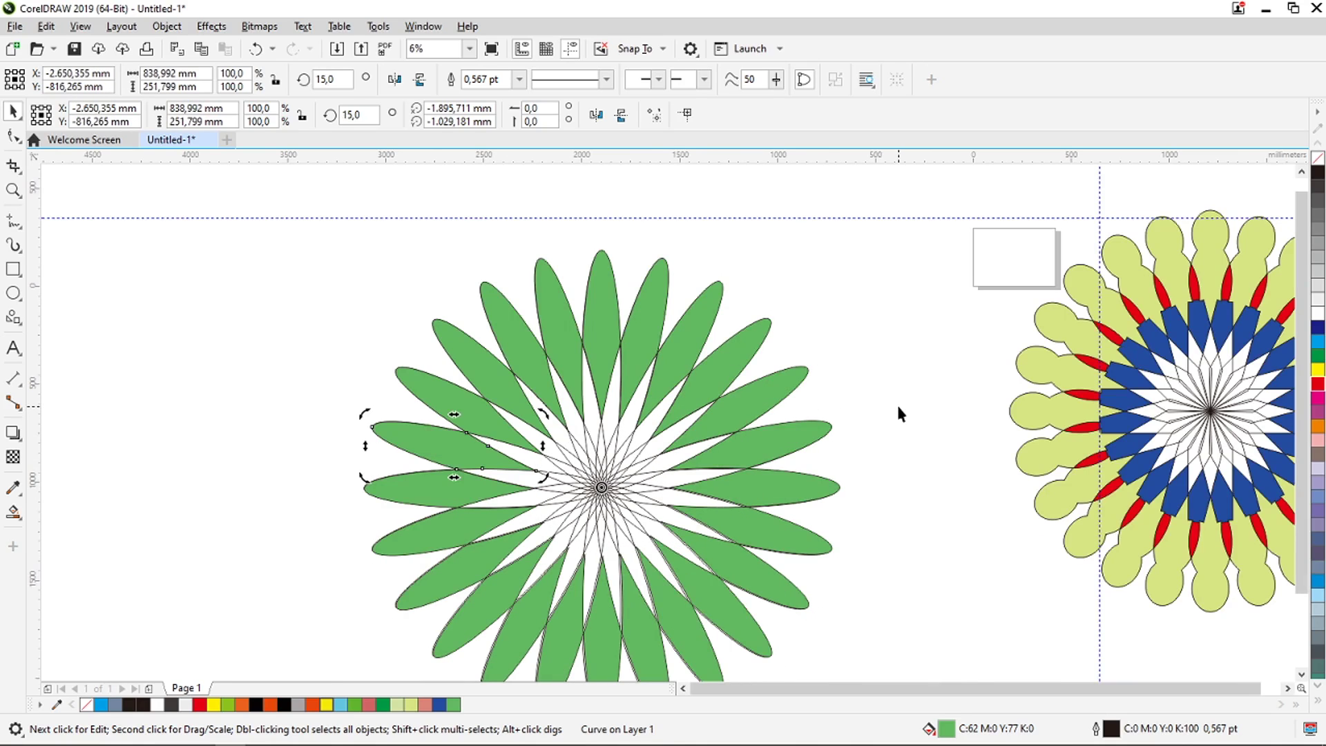
scroll(554, 531, "up", 1)
scroll(555, 538, "down", 1)
left_click(324, 497)
Select the whole green flower and move it beside the blue-and-red flower, centred at about X -1147, Y -813 mm.
scroll(511, 468, "up", 1)
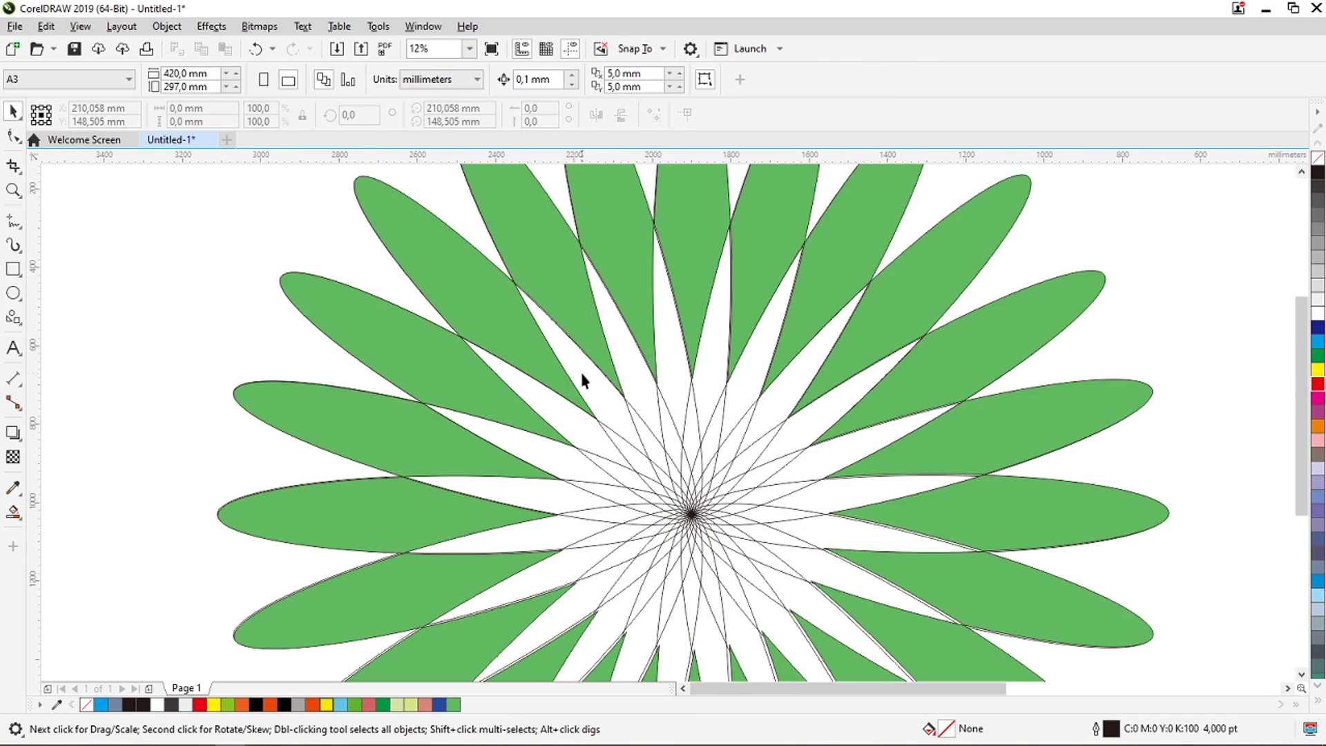
scroll(540, 324, "down", 2)
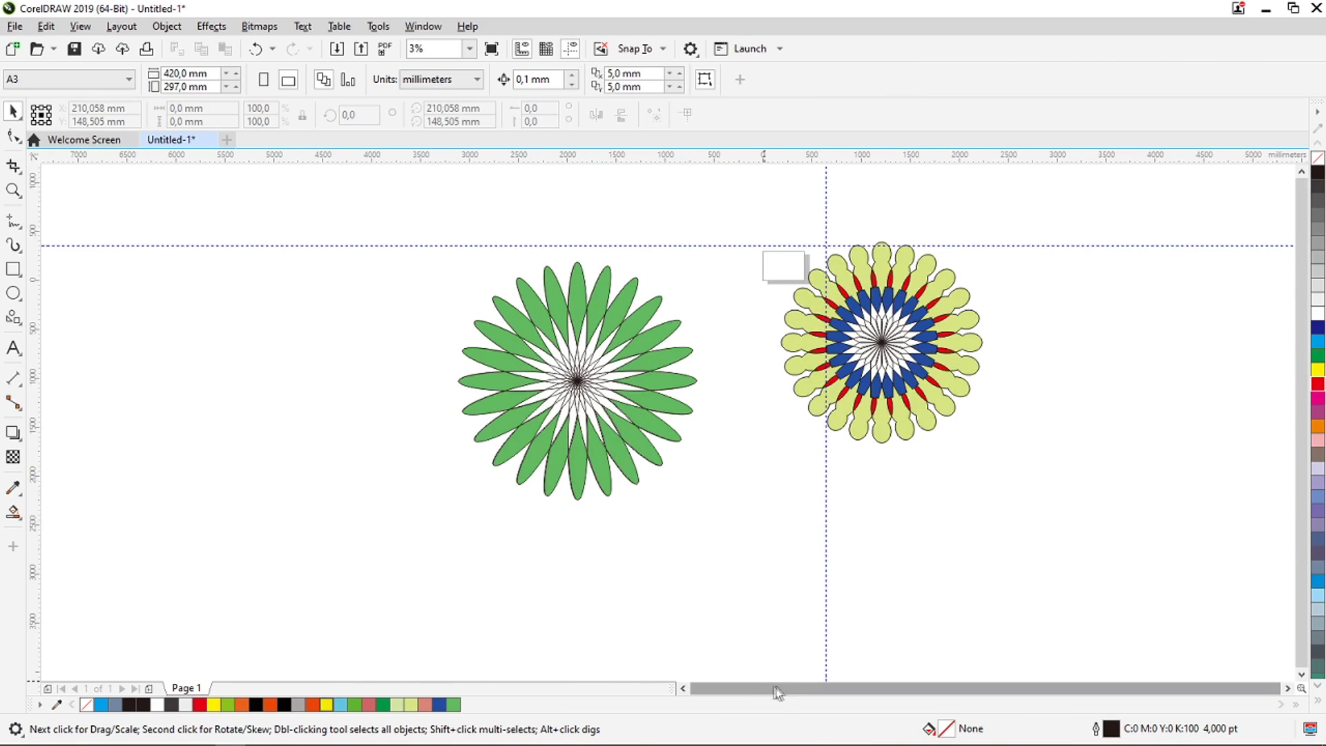
left_click(682, 688)
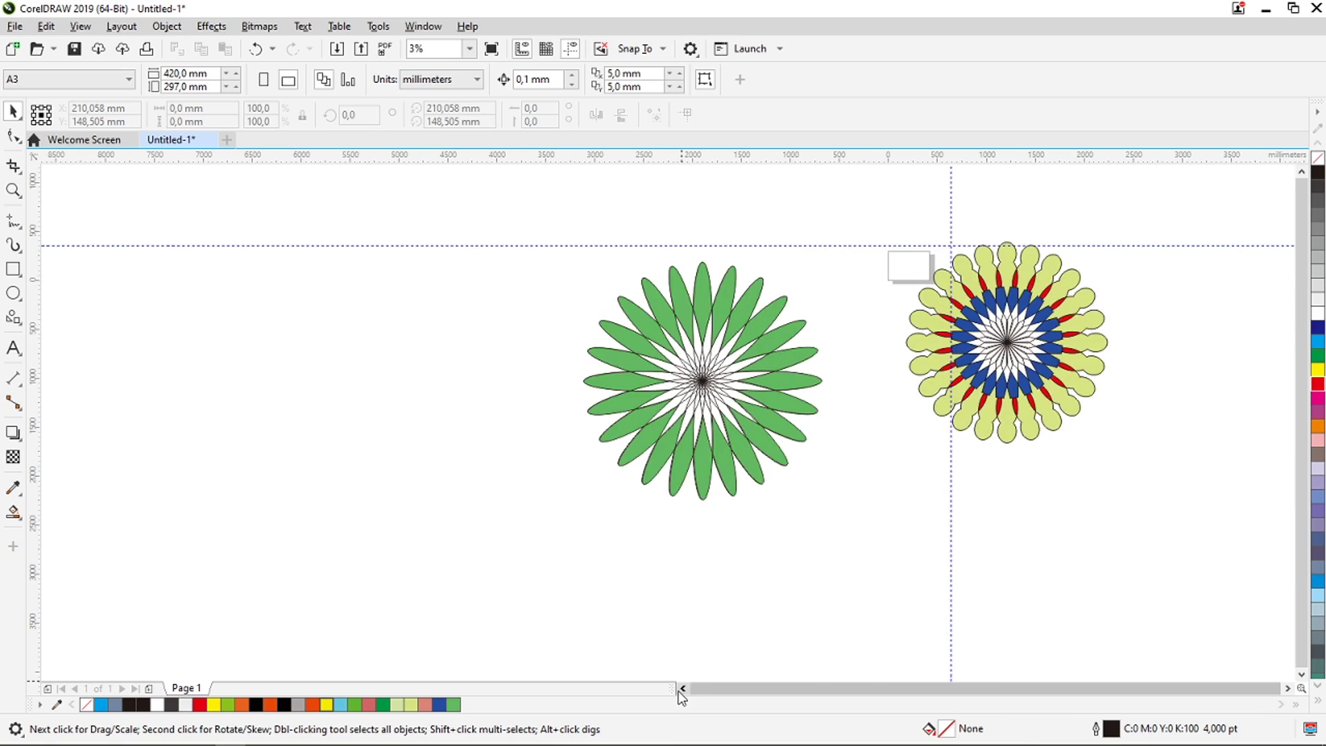
left_click_drag(544, 204, 848, 591)
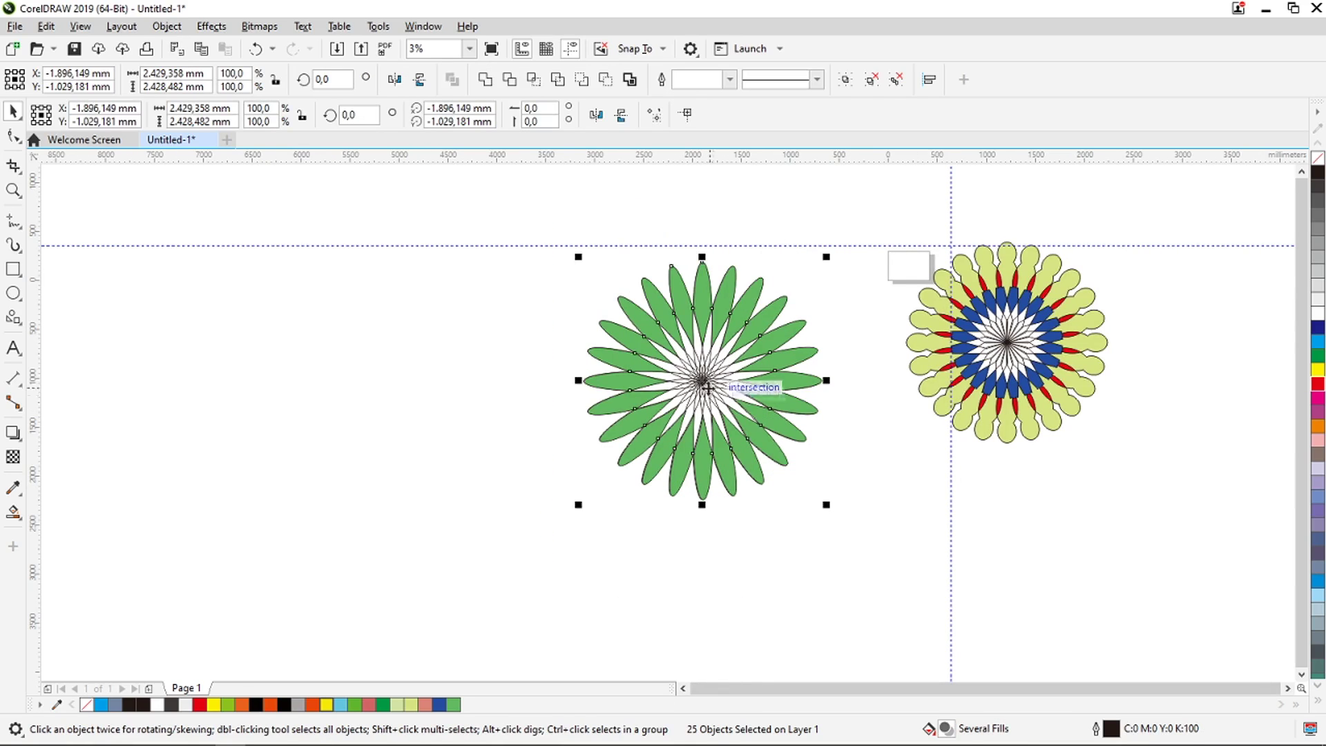
left_click_drag(702, 382, 776, 359)
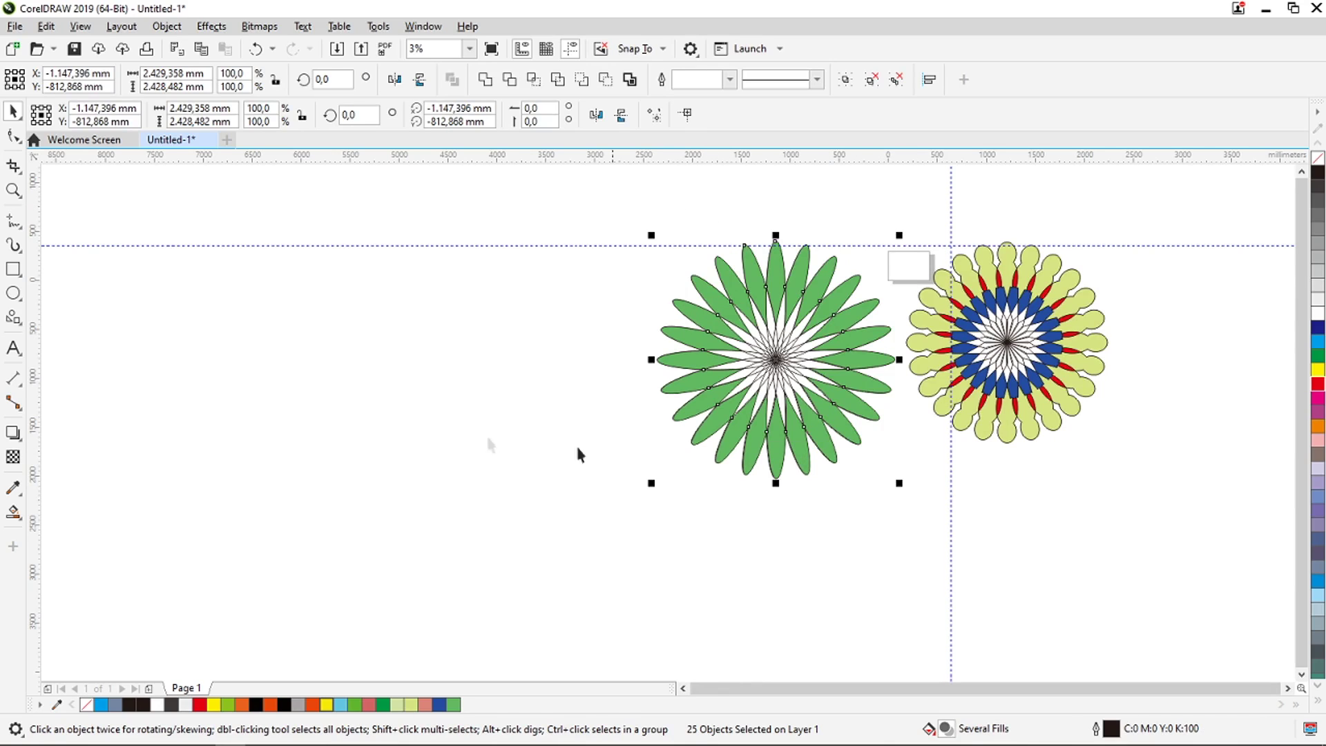
Draw an upright ellipse about 745 × 957 mm in empty space and a rectangle about 821 × 1719 mm overlapping its lower part.
scroll(663, 660, "left", 5)
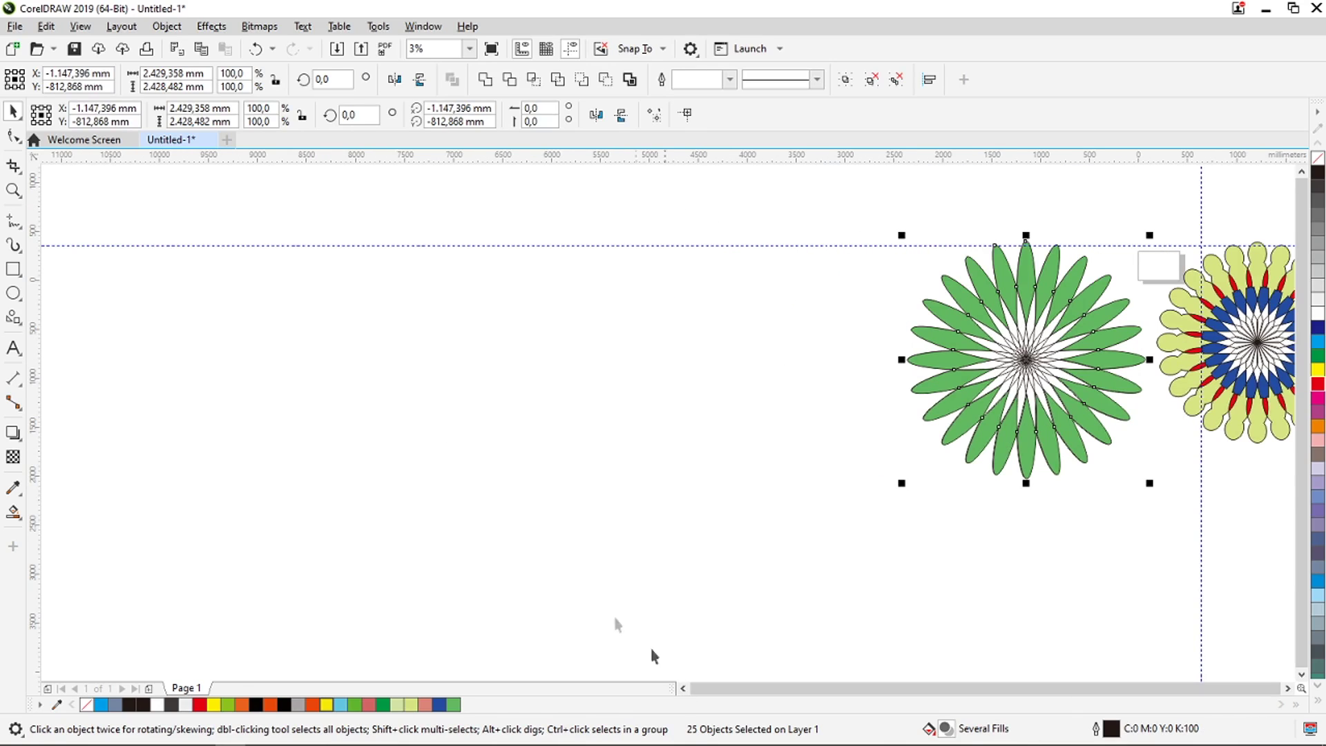
left_click(13, 292)
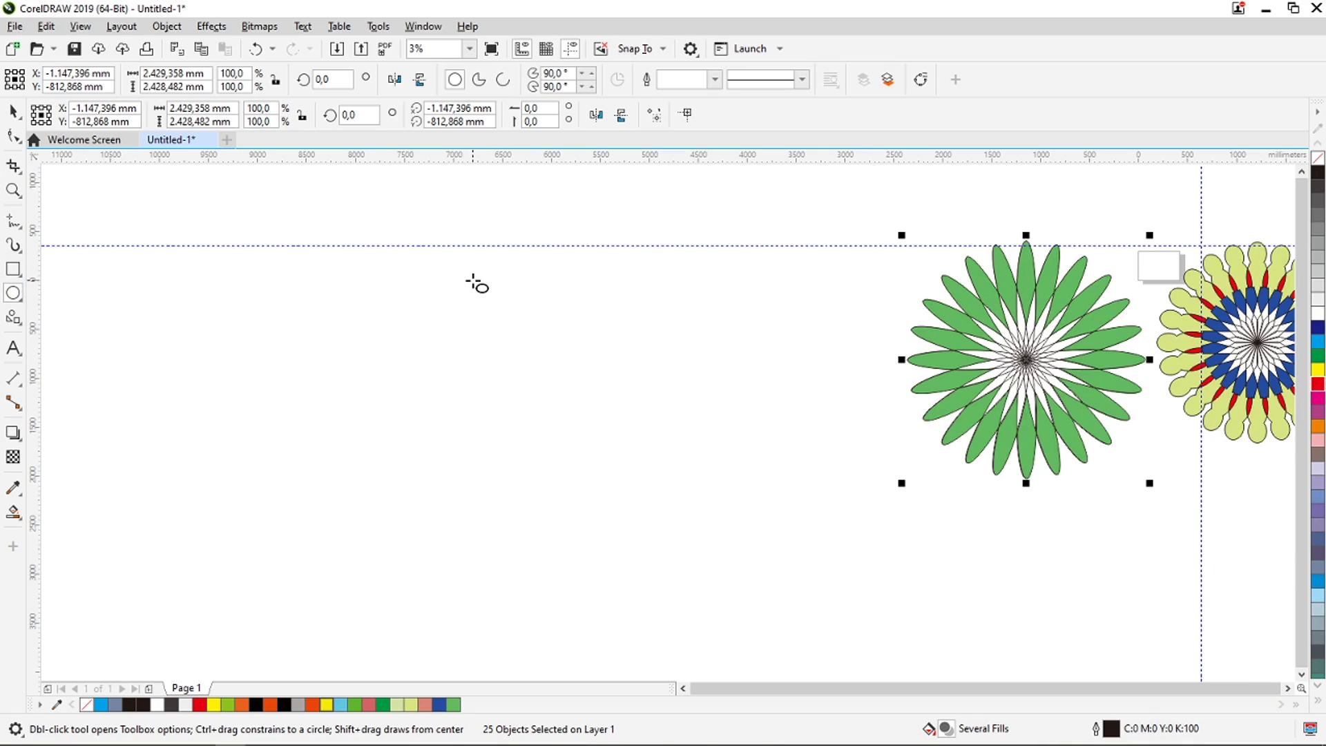
left_click_drag(472, 280, 548, 373)
left_click(14, 269)
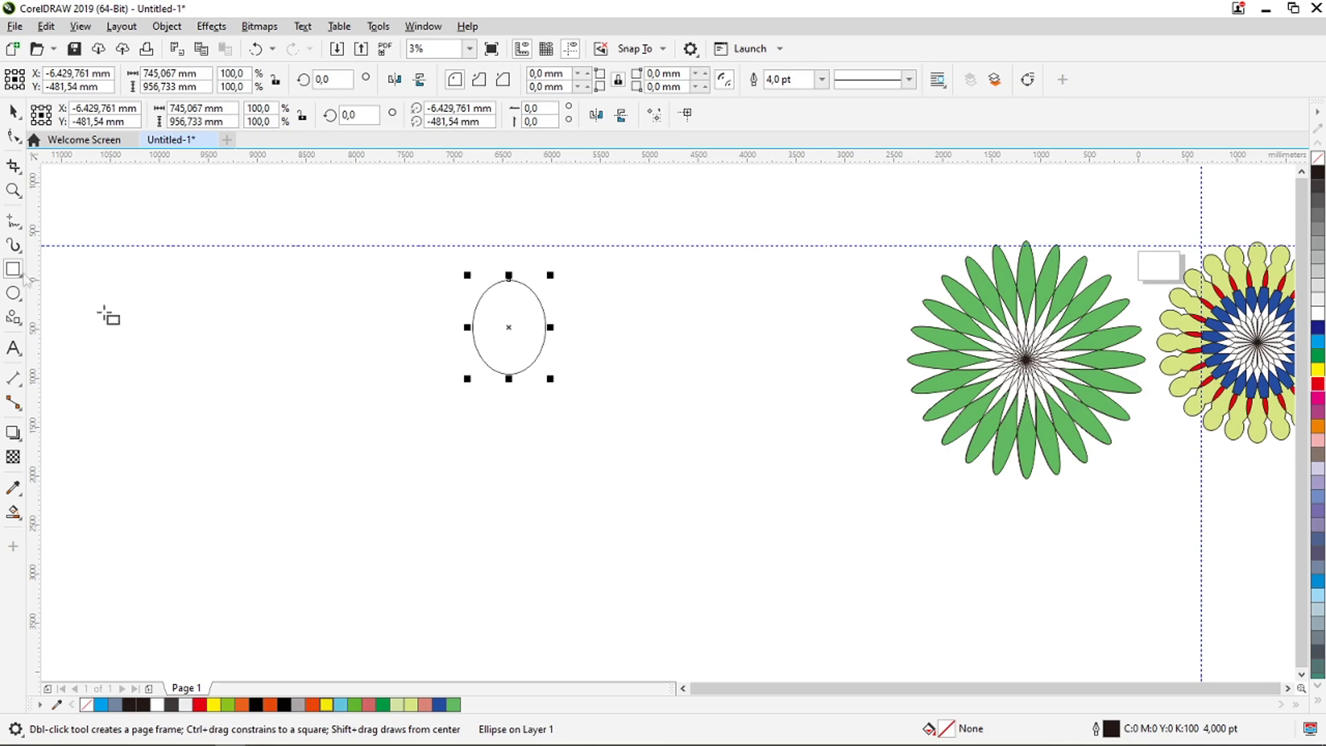
left_click_drag(464, 344, 546, 515)
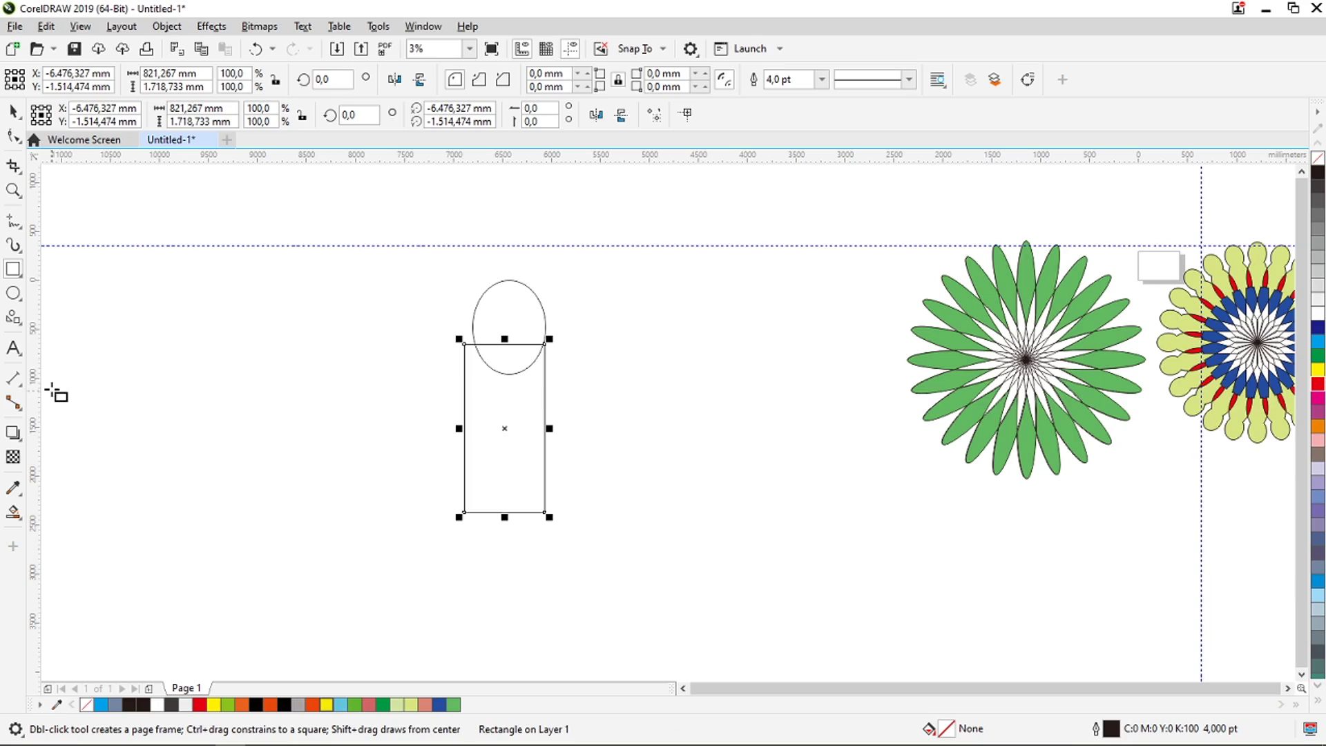
Draw a downward-pointing triangle flowchart shape about 1126 × 1604 mm, overlapping the rectangle's lower end.
left_click(23, 326)
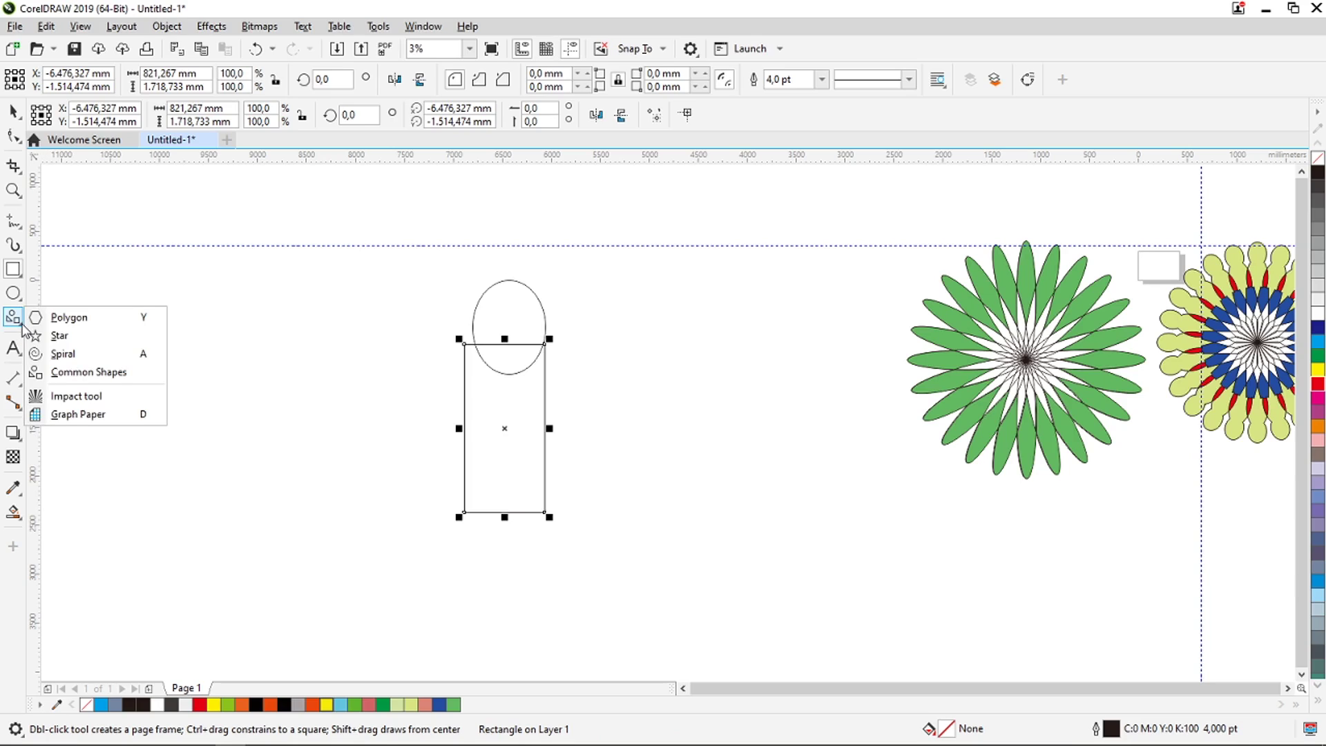
left_click(76, 373)
left_click(452, 79)
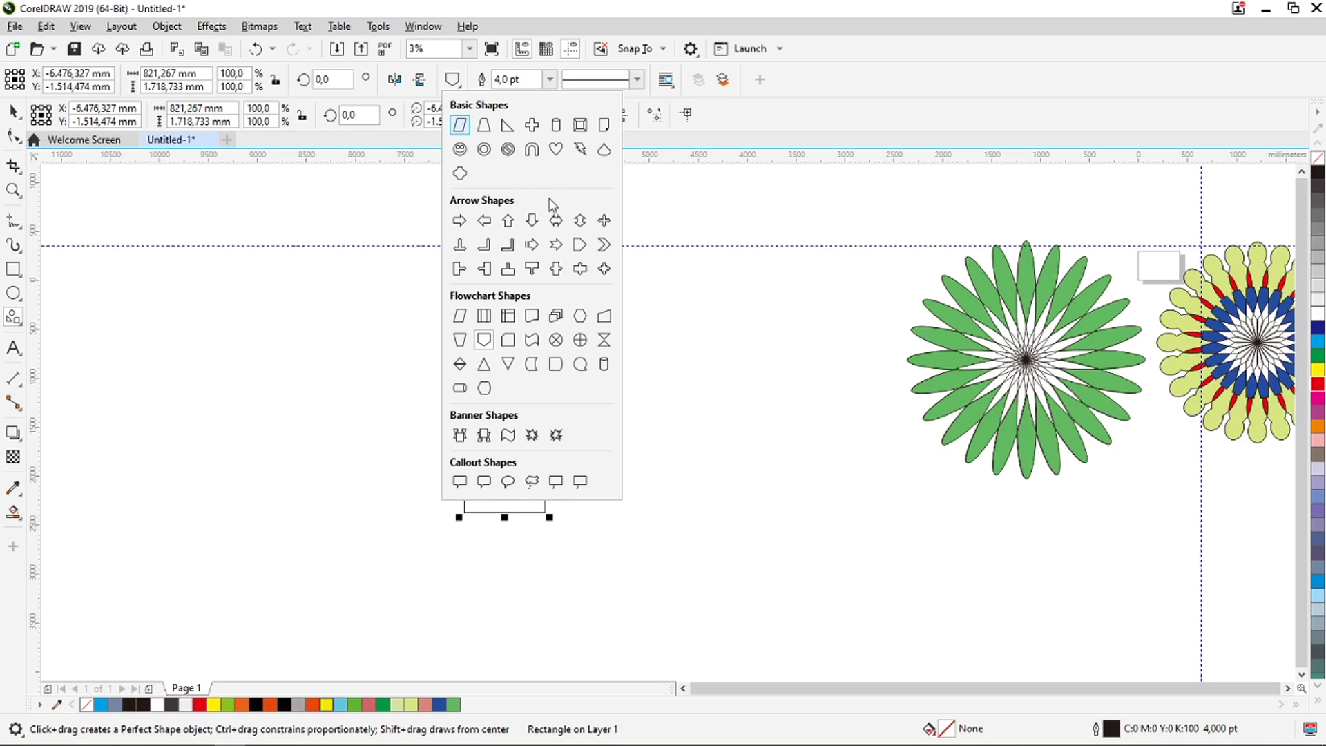
left_click(507, 366)
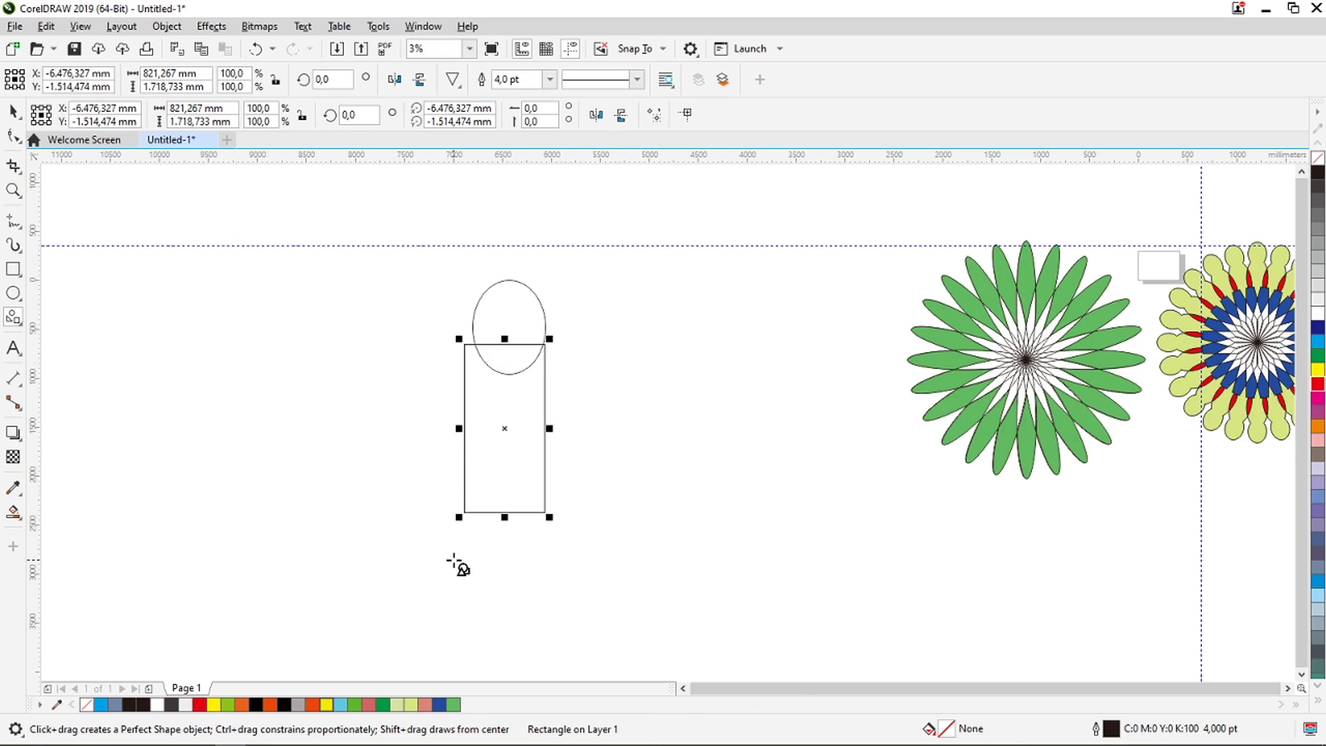
scroll(458, 588, "down", 1)
scroll(459, 587, "up", 2)
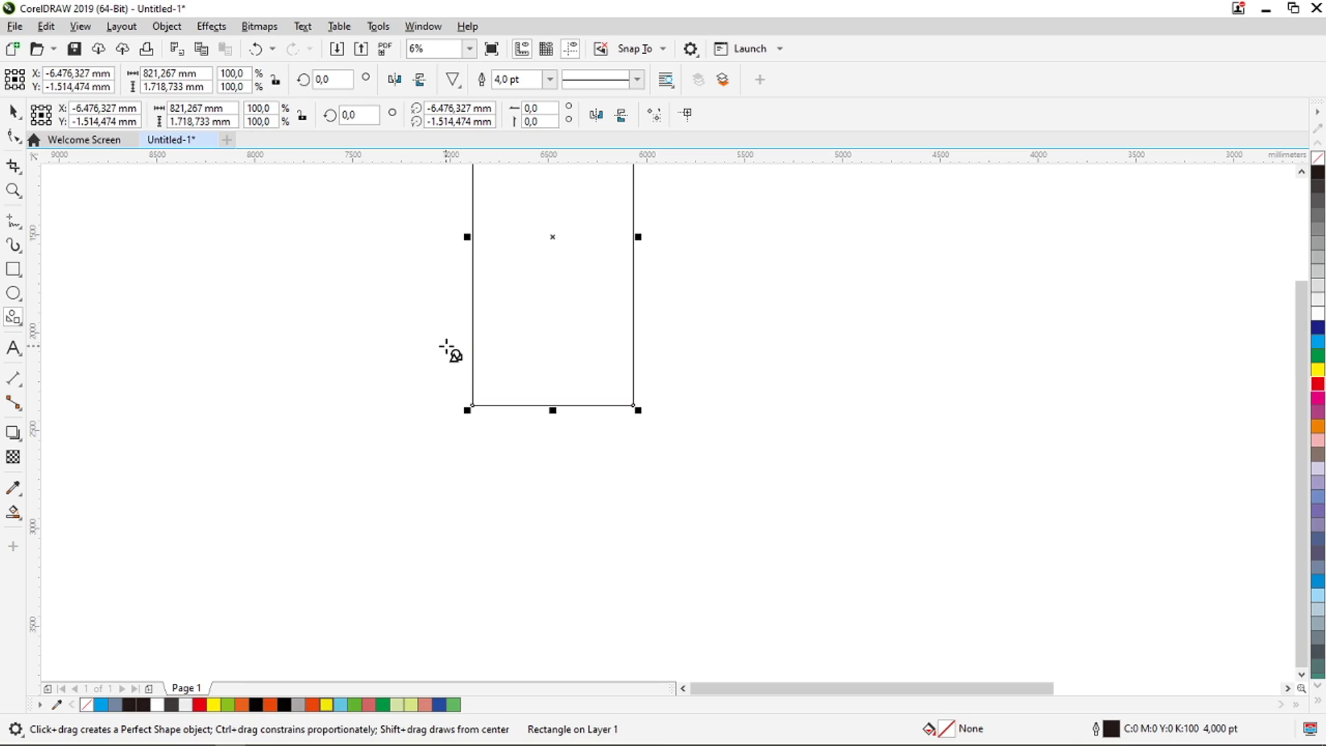
left_click_drag(454, 337, 681, 656)
scroll(674, 489, "down", 2)
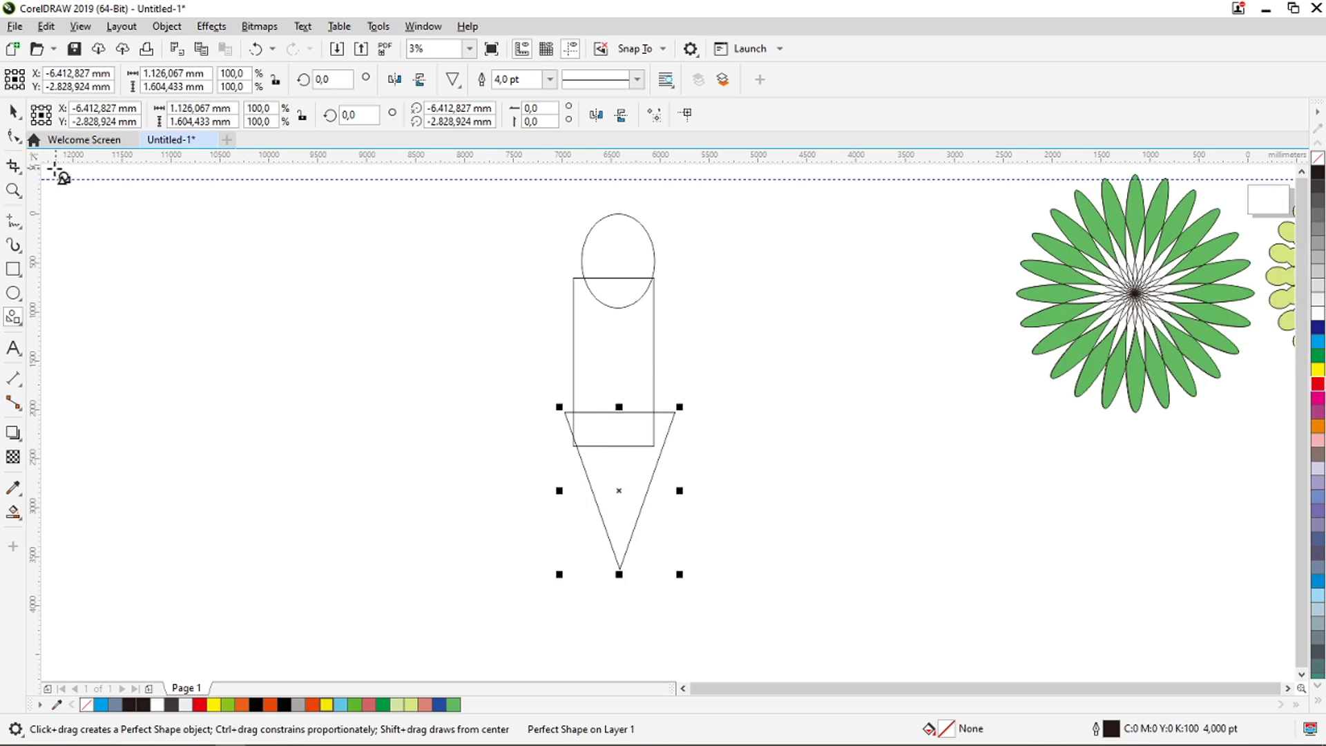
Draw a near-circular ellipse about 967 × 948 mm over the triangle's lower tip.
left_click(13, 293)
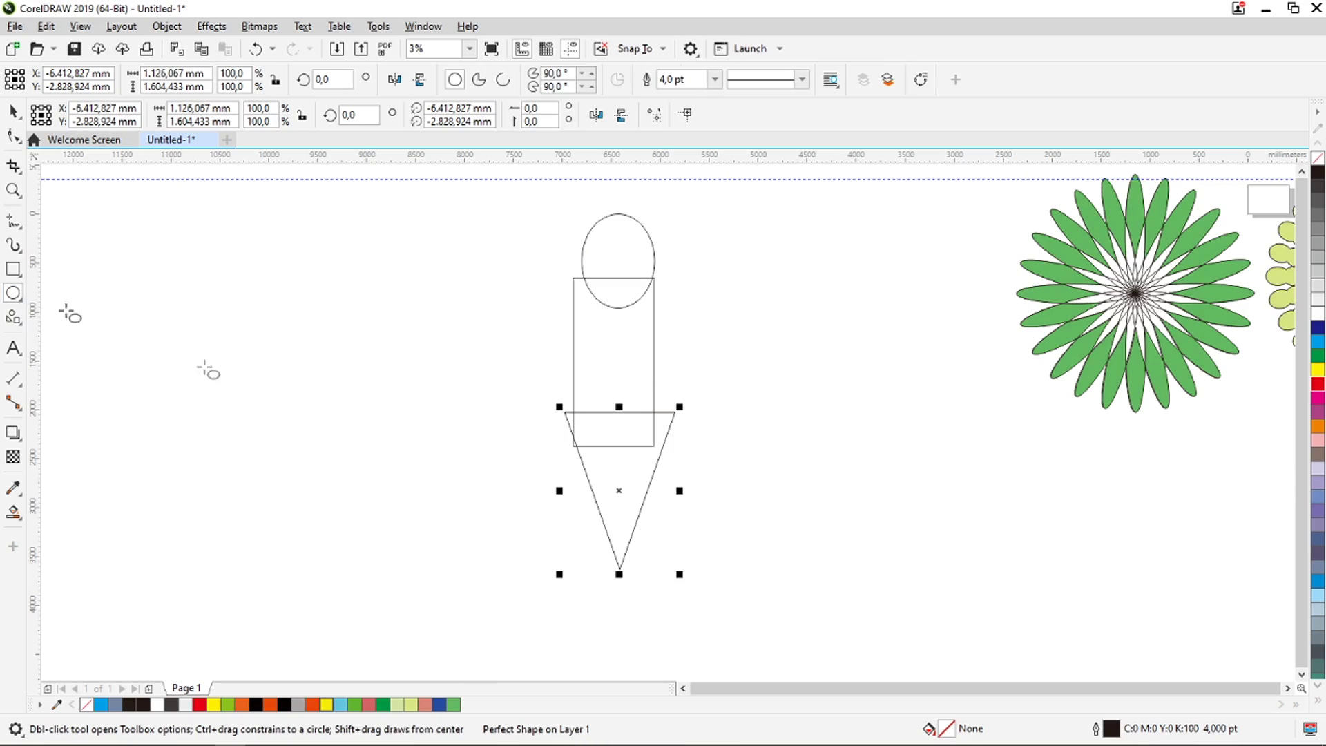
scroll(470, 492, "down", 1)
scroll(529, 568, "up", 1)
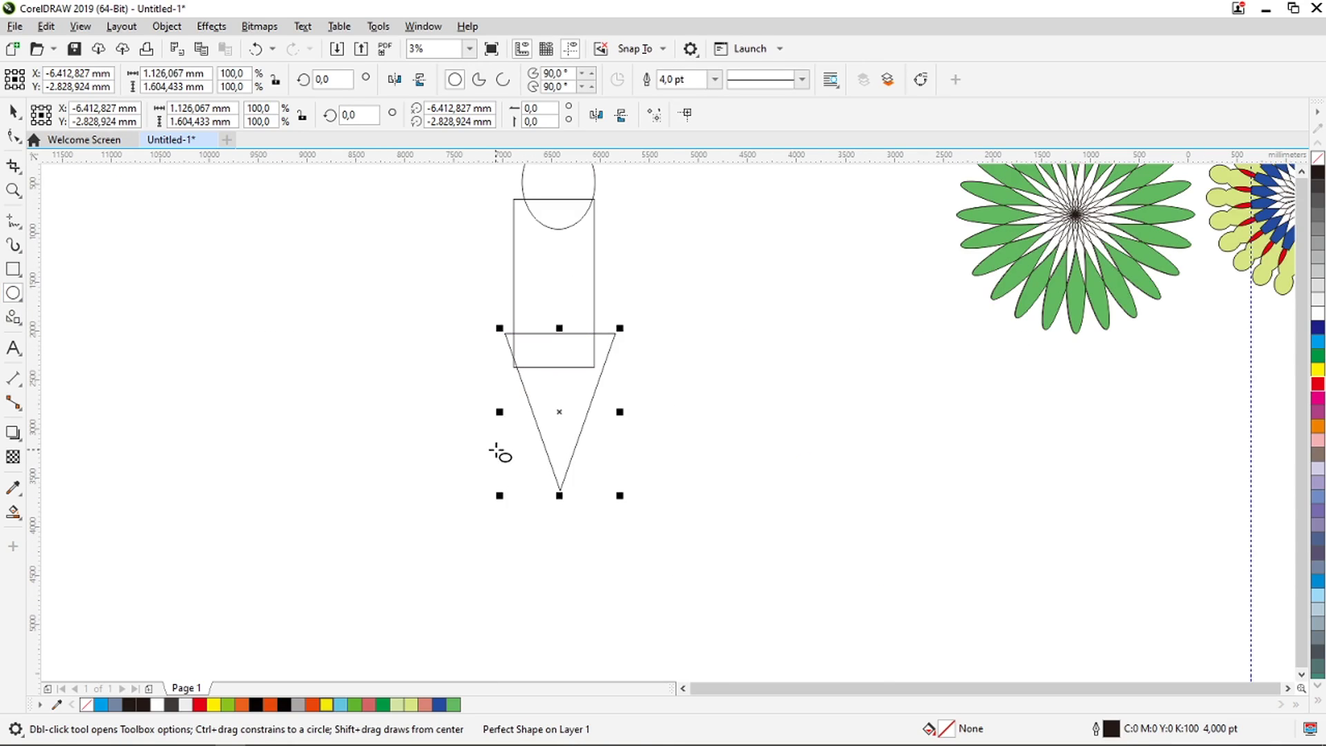
left_click_drag(497, 450, 595, 547)
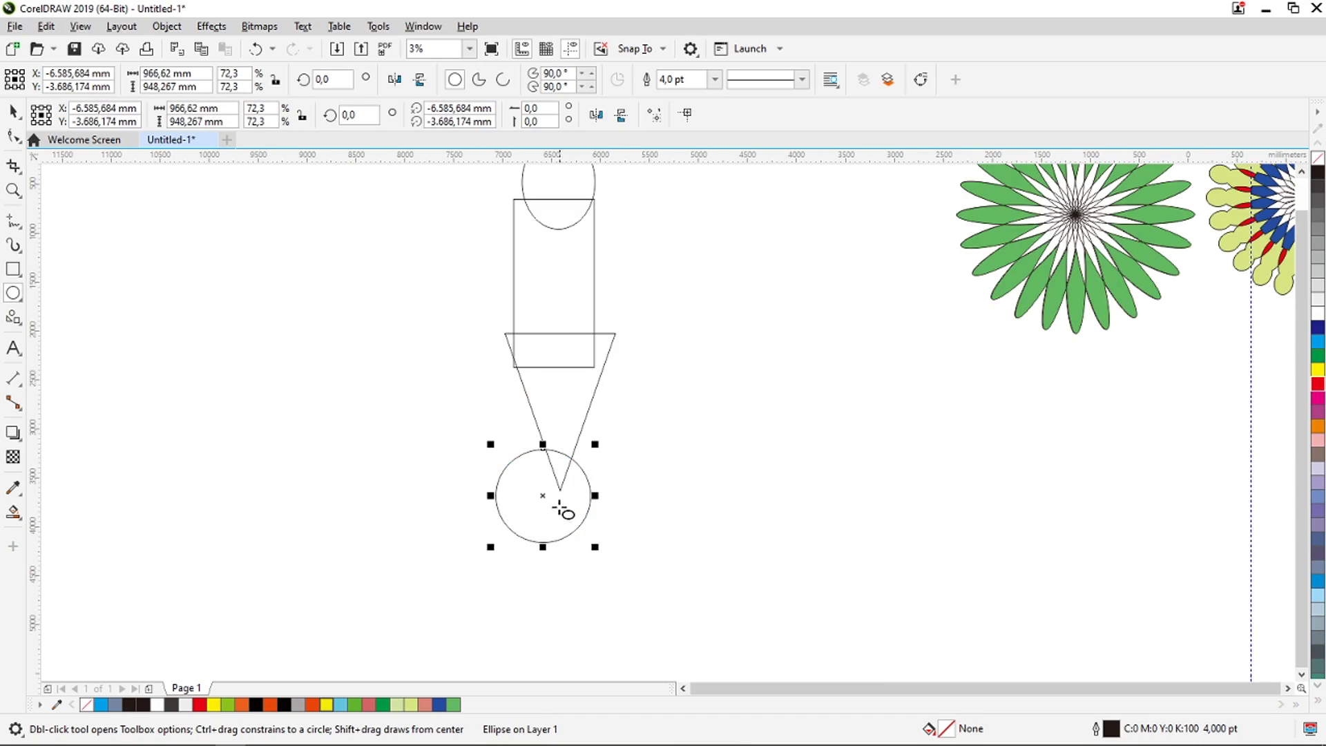
scroll(297, 331, "down", 1)
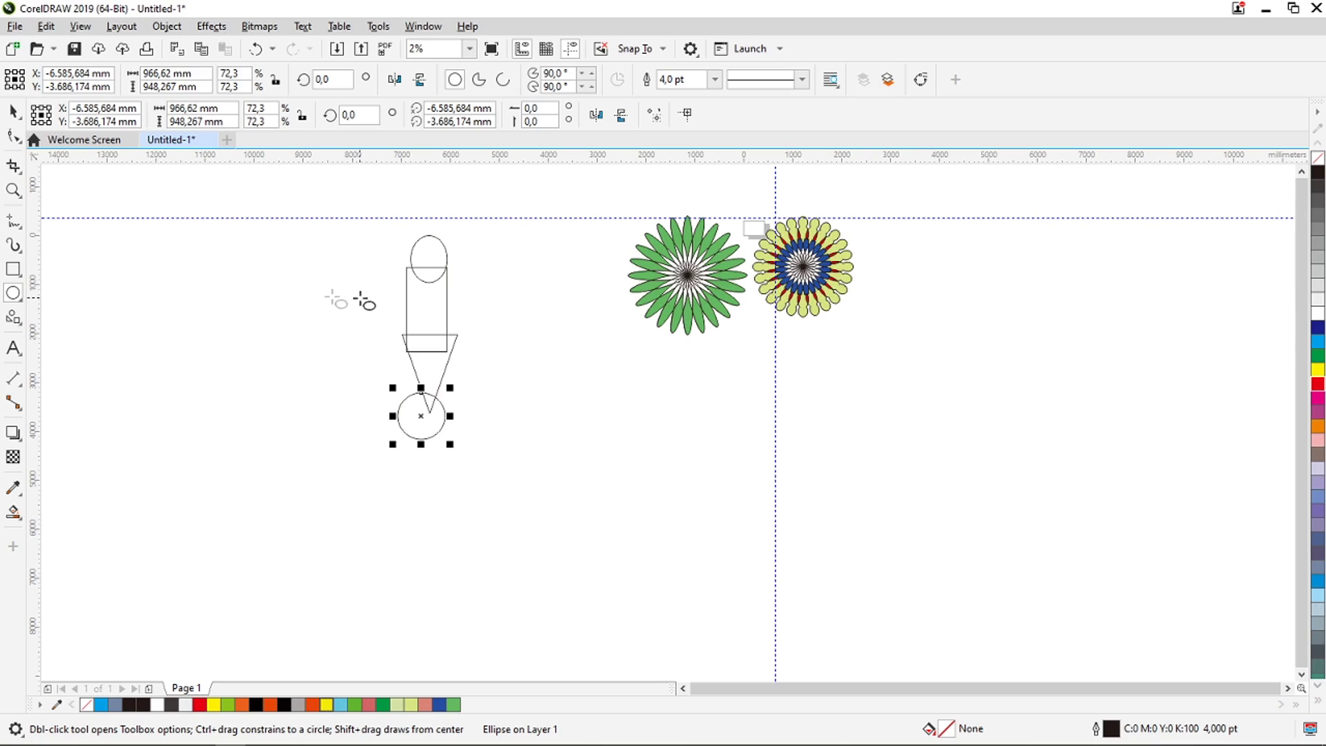
Align the ellipse, rectangle, triangle and circle on a common vertical centre line and weld them into one petal.
left_click(13, 111)
left_click_drag(334, 189, 552, 519)
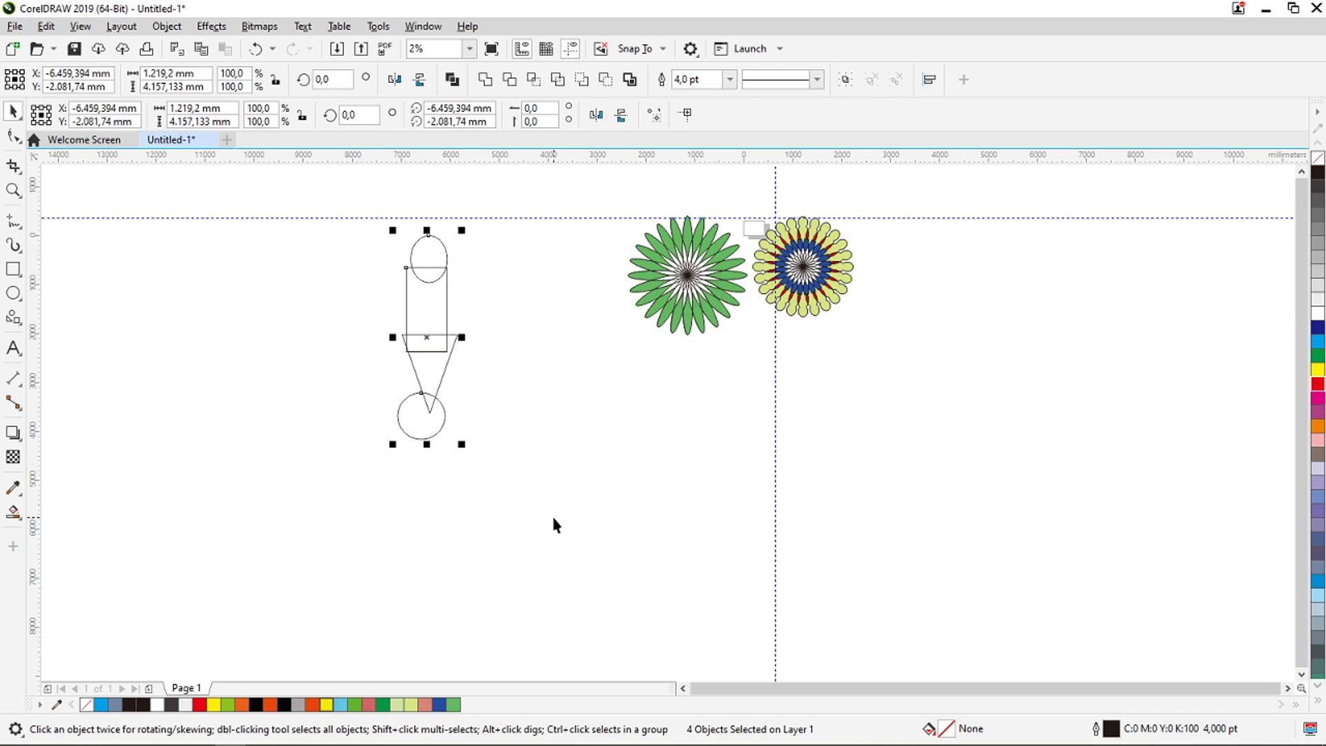
key("c")
scroll(397, 276, "up", 1)
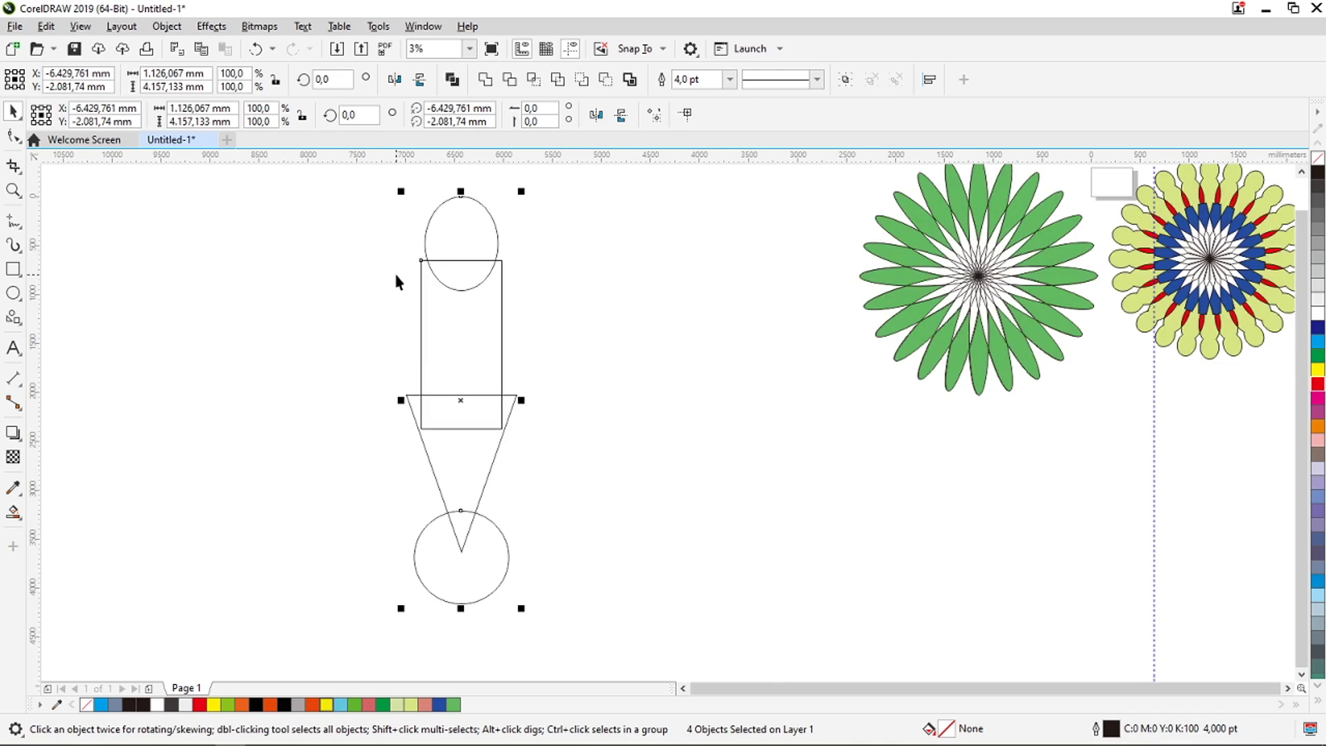
left_click(486, 80)
scroll(500, 317, "down", 1)
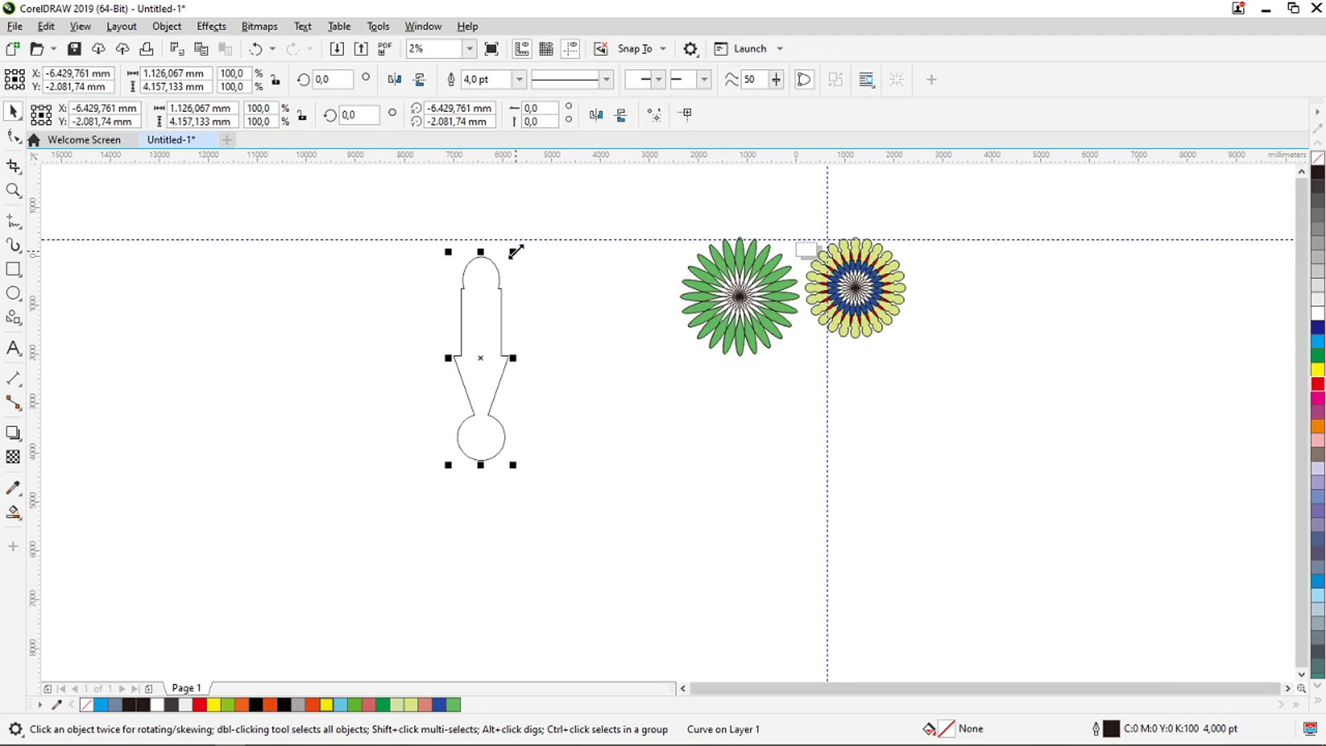
Scale the welded petal from its centre to about 49.6% and move it to about X -7442, Y -1493 mm.
left_click_drag(516, 251, 496, 305)
scroll(424, 334, "up", 1)
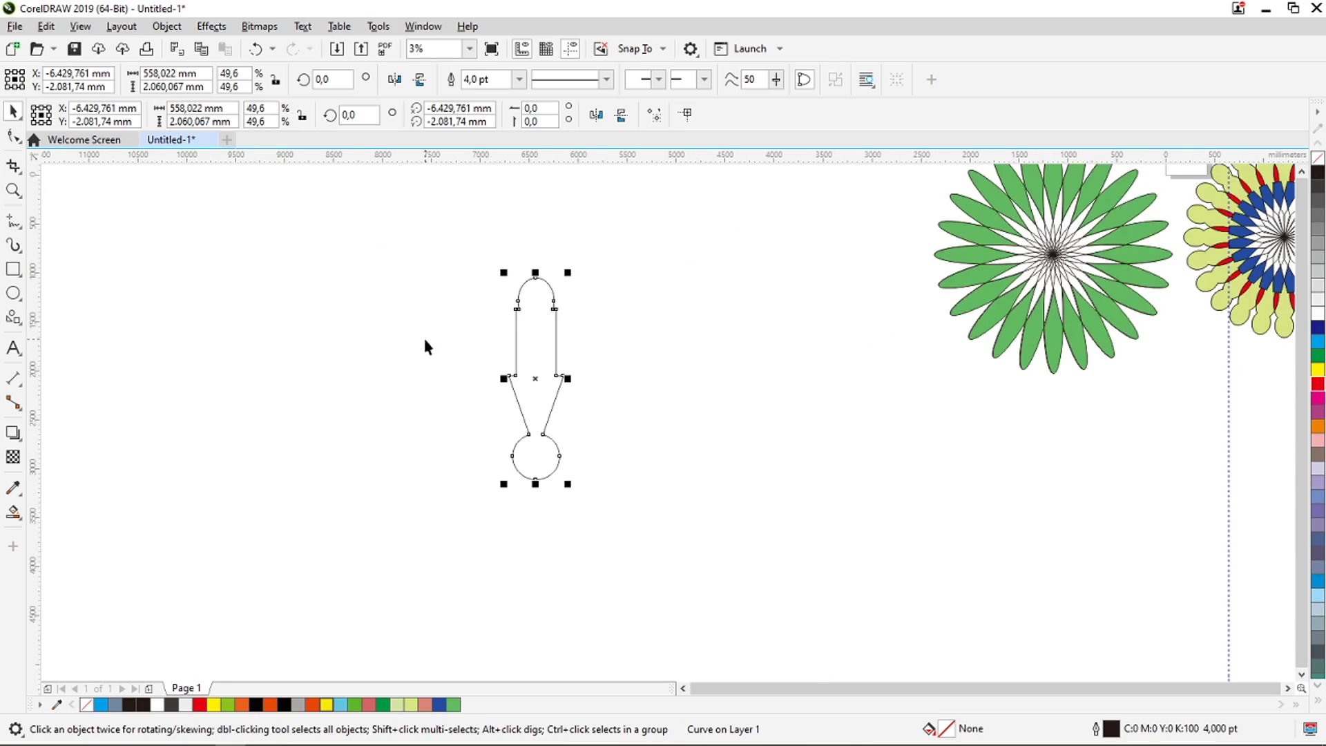
left_click_drag(536, 377, 438, 320)
left_click(497, 338)
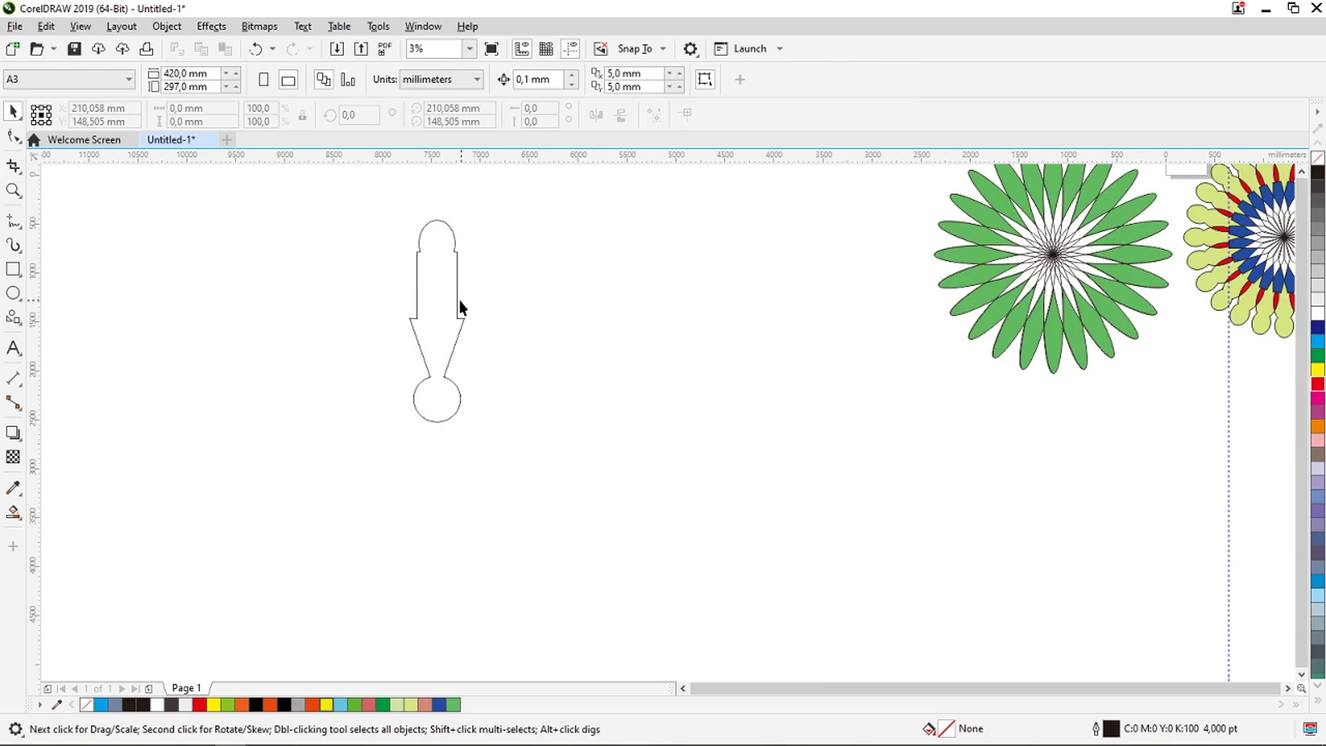
Move the petal's rotation centre to the bottom of its lower circle and make a copy rotated 15° clockwise.
left_click(438, 297)
left_click(437, 296)
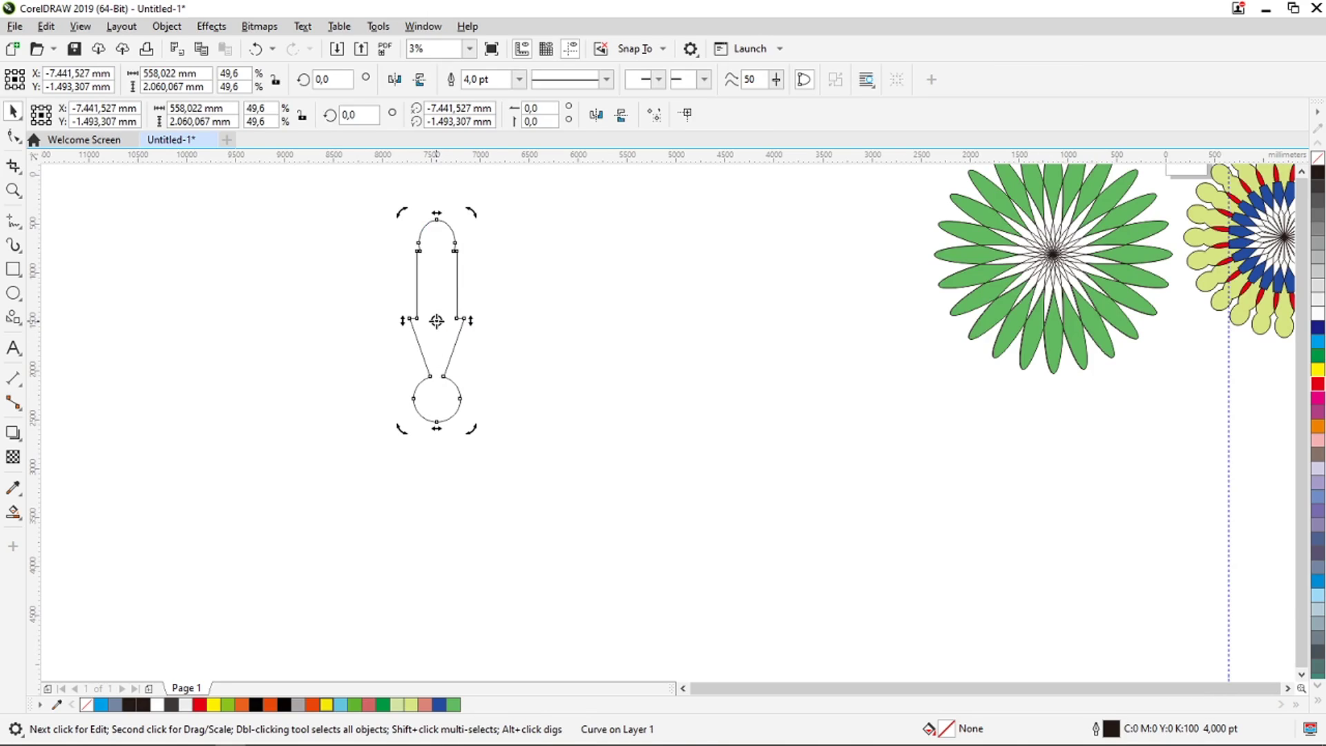
left_click_drag(437, 320, 437, 421)
left_click_drag(470, 214, 508, 216)
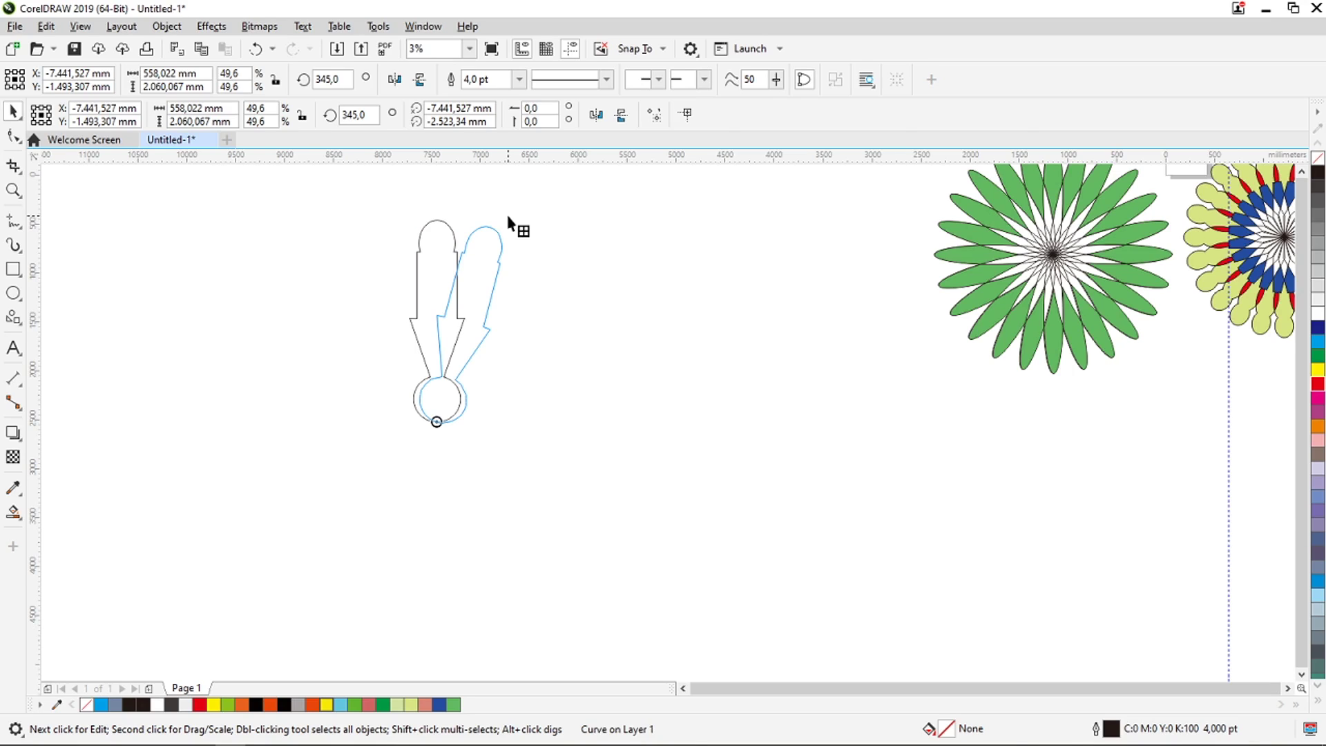
left_click_drag(508, 221, 509, 217)
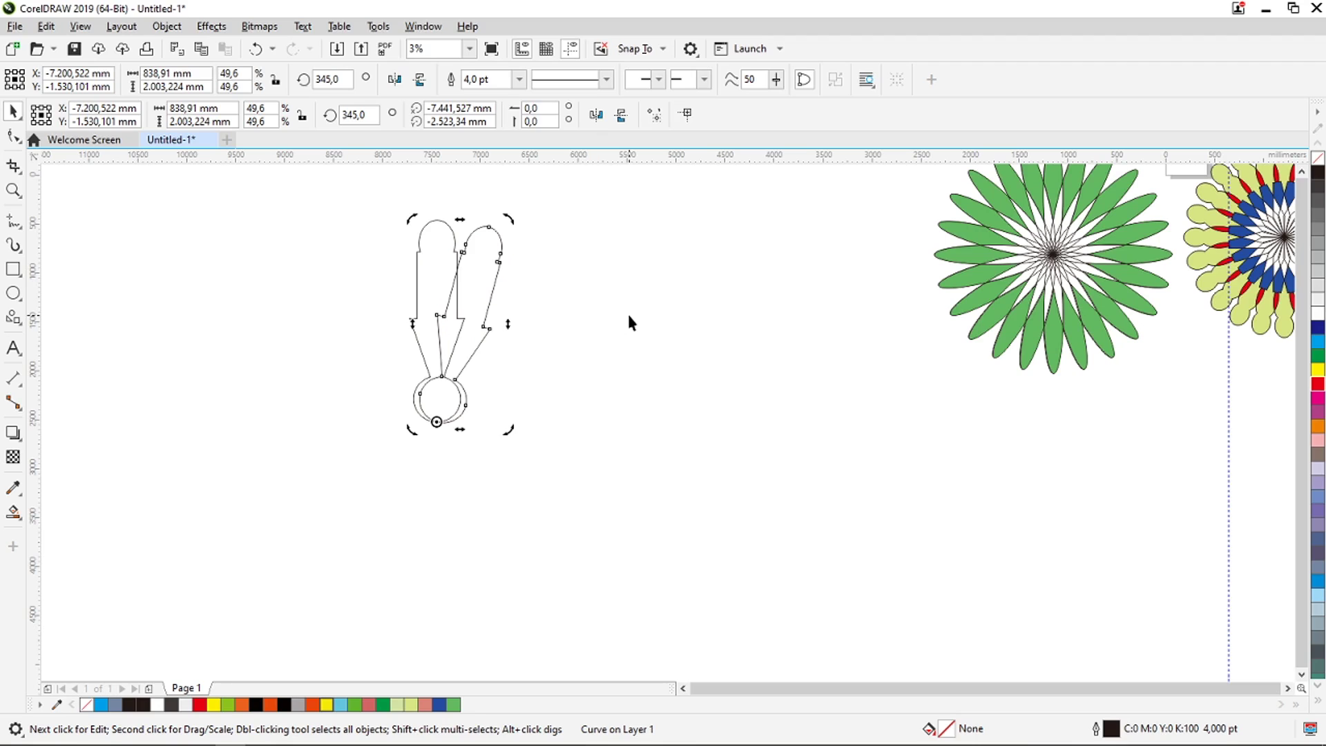
Repeat the 15° rotated copy of the welded petal until the petals form a full circle.
key("ctrl+r")
key("ctrl+r")
key("ctrl+r")
key("ctrl+r")
key("ctrl+r")
key("ctrl+r")
key("ctrl+r")
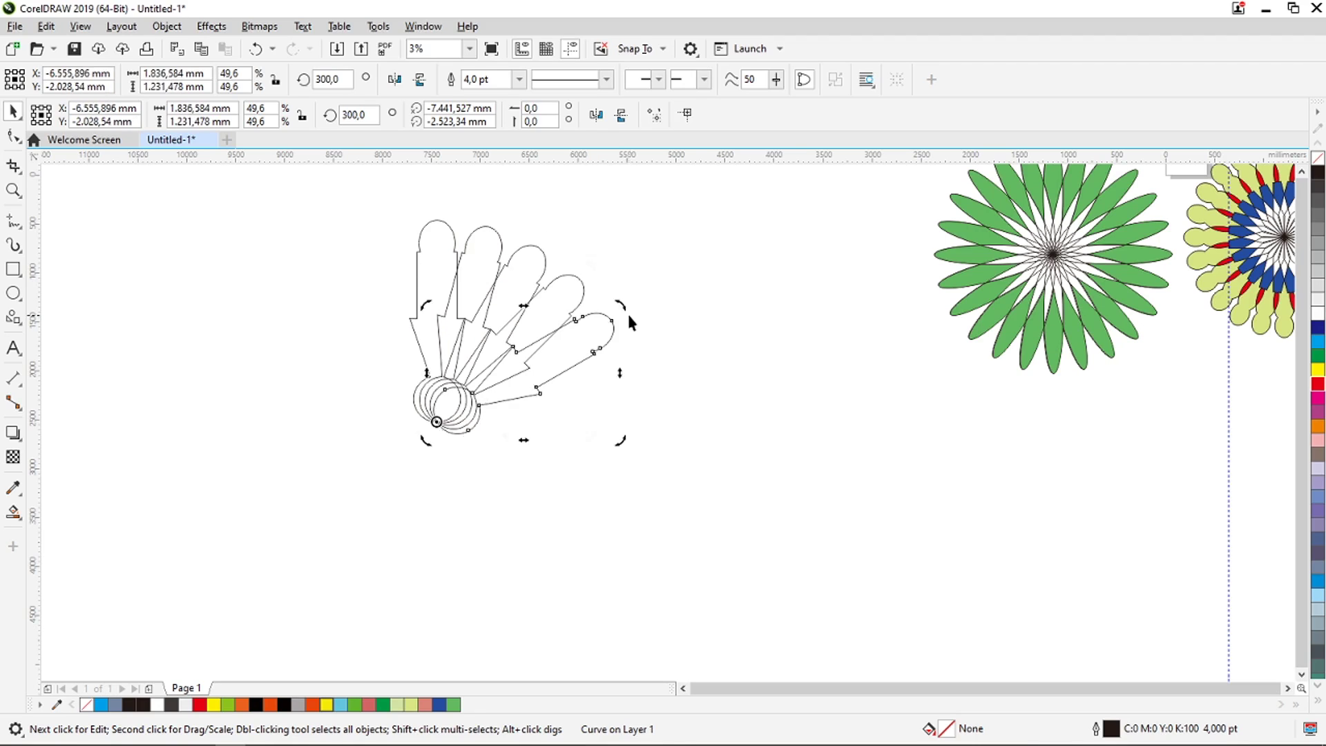
key("ctrl+r")
key("ctrl+r")
key("ctrl+r")
key("ctrl+r")
key("ctrl+r")
key("ctrl+r")
key("ctrl+r")
key("ctrl+r")
key("ctrl+r")
key("ctrl+r")
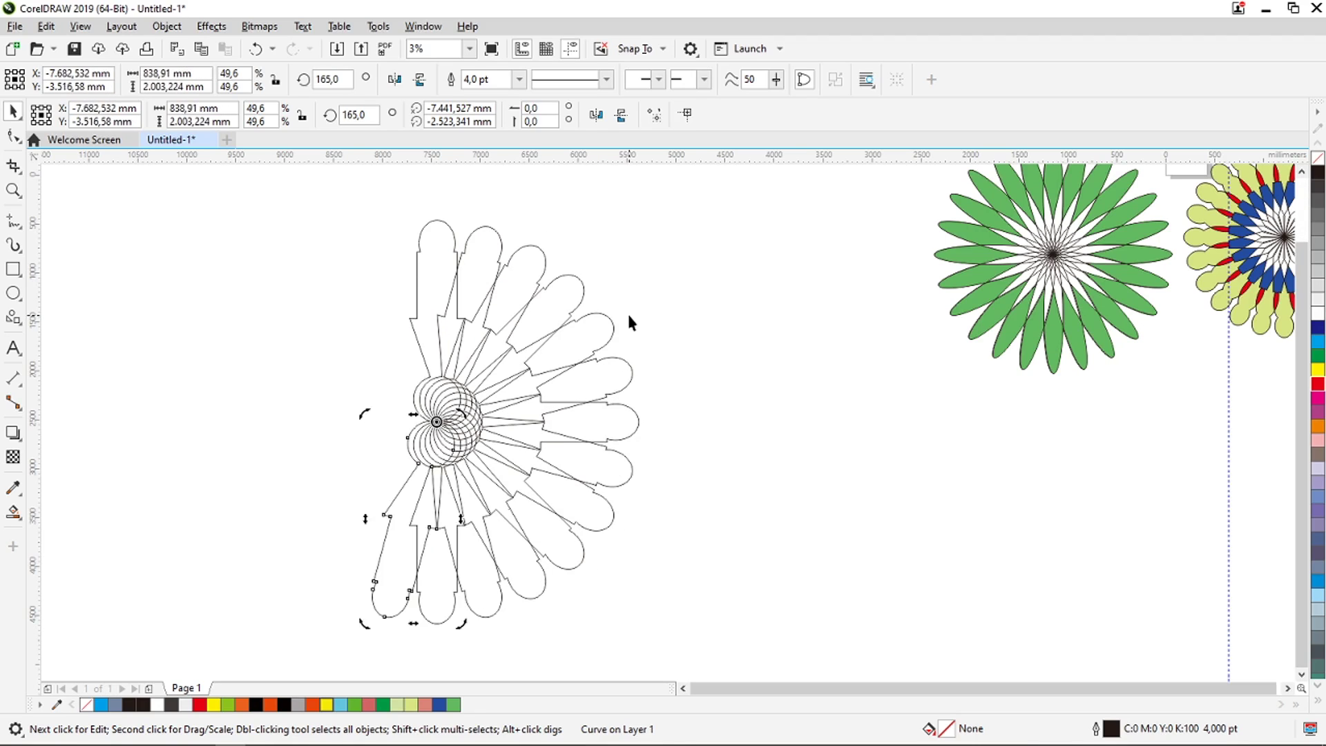
key("ctrl+r")
key("ctrl+r")
key("ctrl+r")
key("ctrl+r")
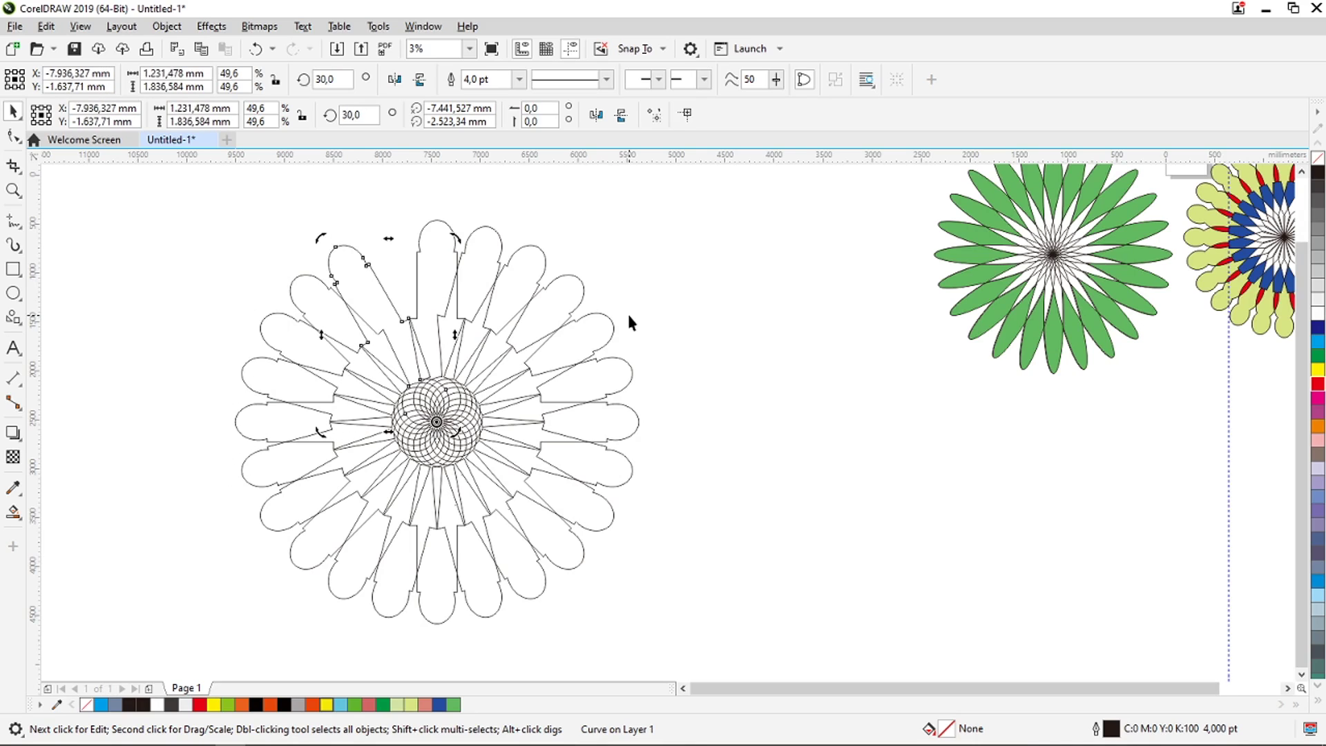
key("ctrl+r")
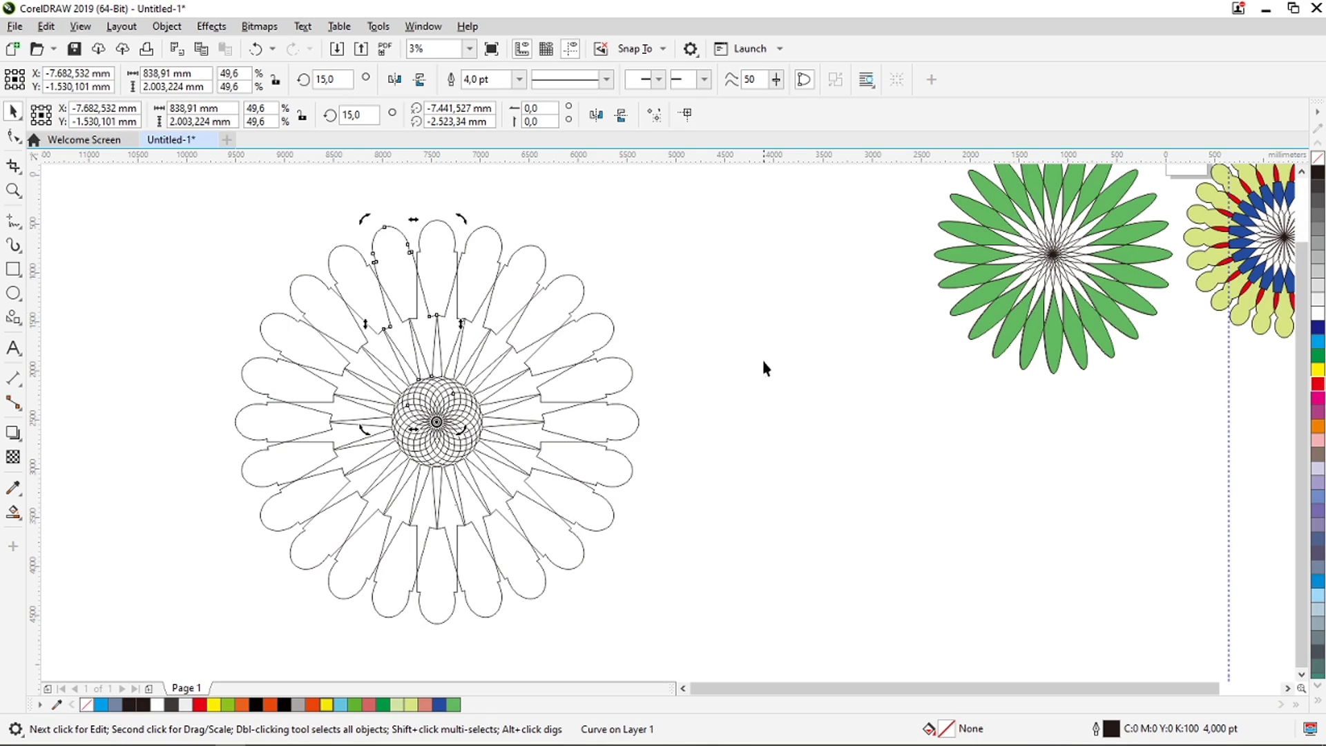
left_click(744, 382)
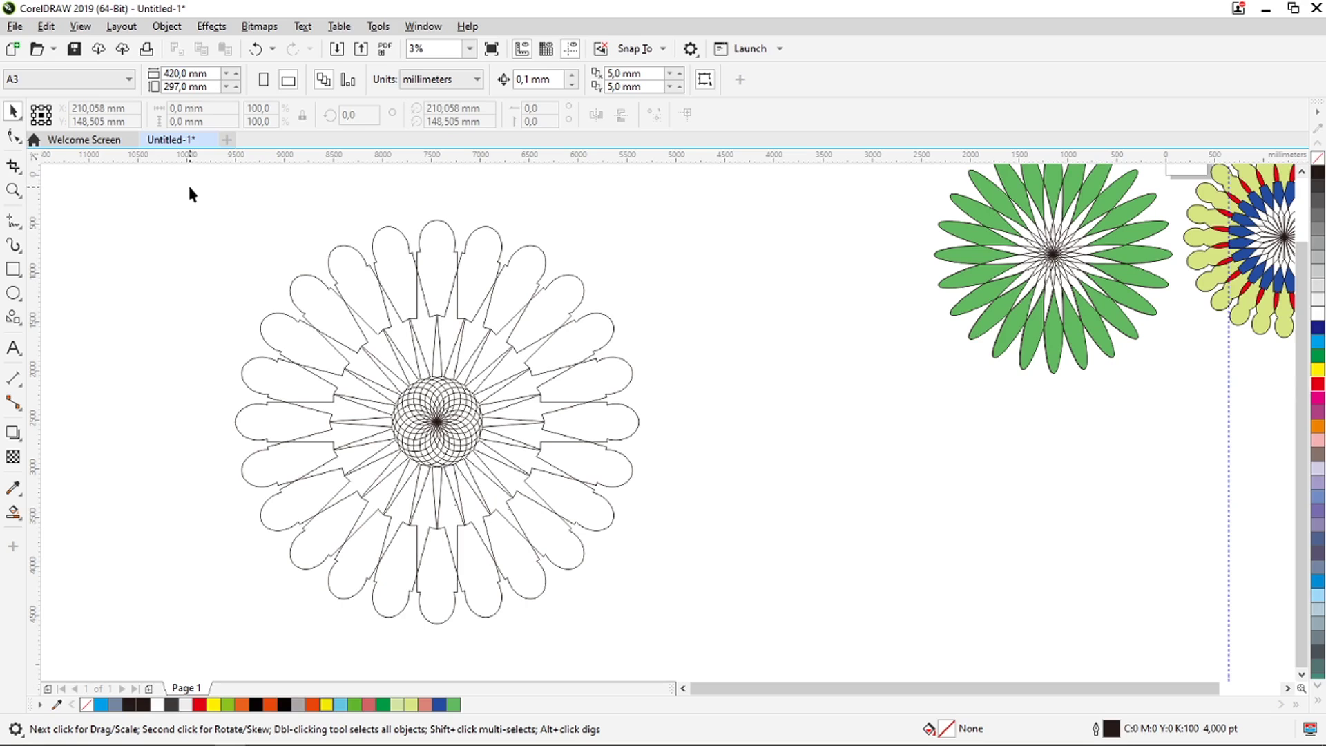
Select all the welded petals of the new circular flower and group them.
left_click_drag(190, 187, 704, 642)
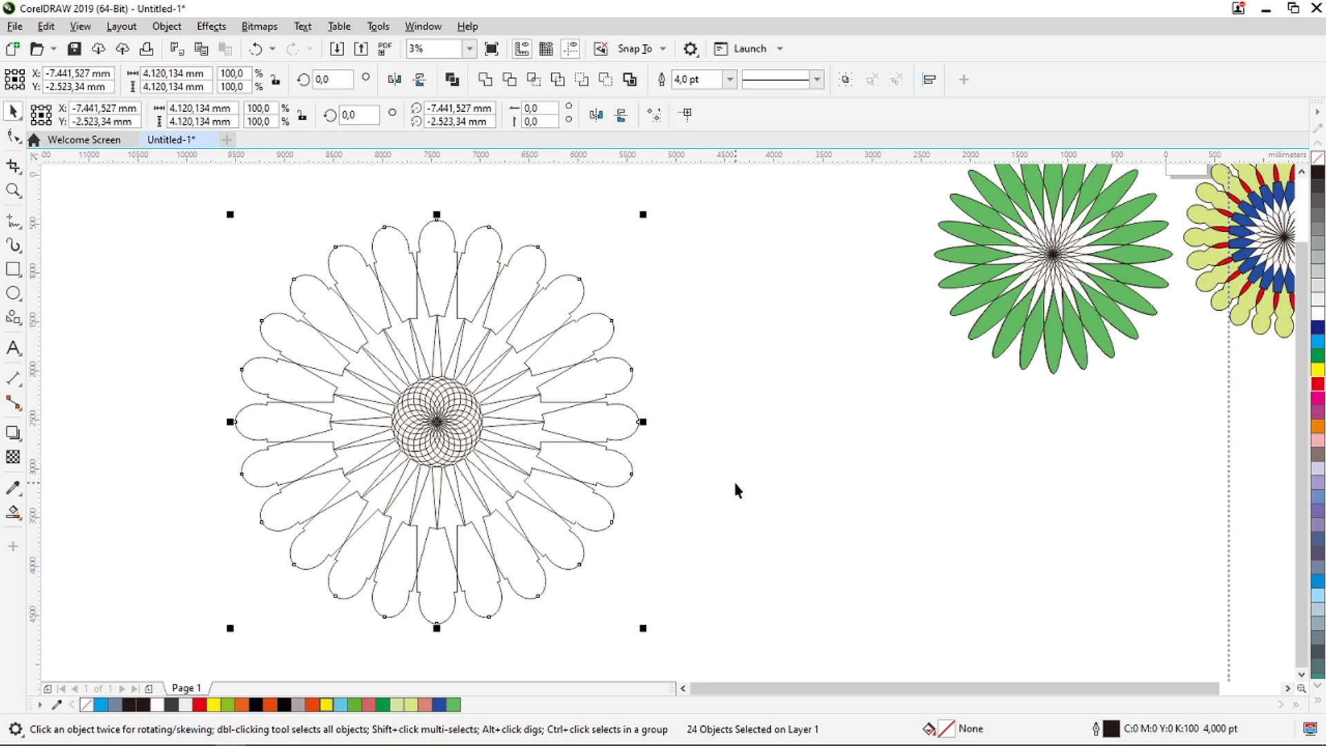
key("ctrl+g")
scroll(151, 360, "up", 2)
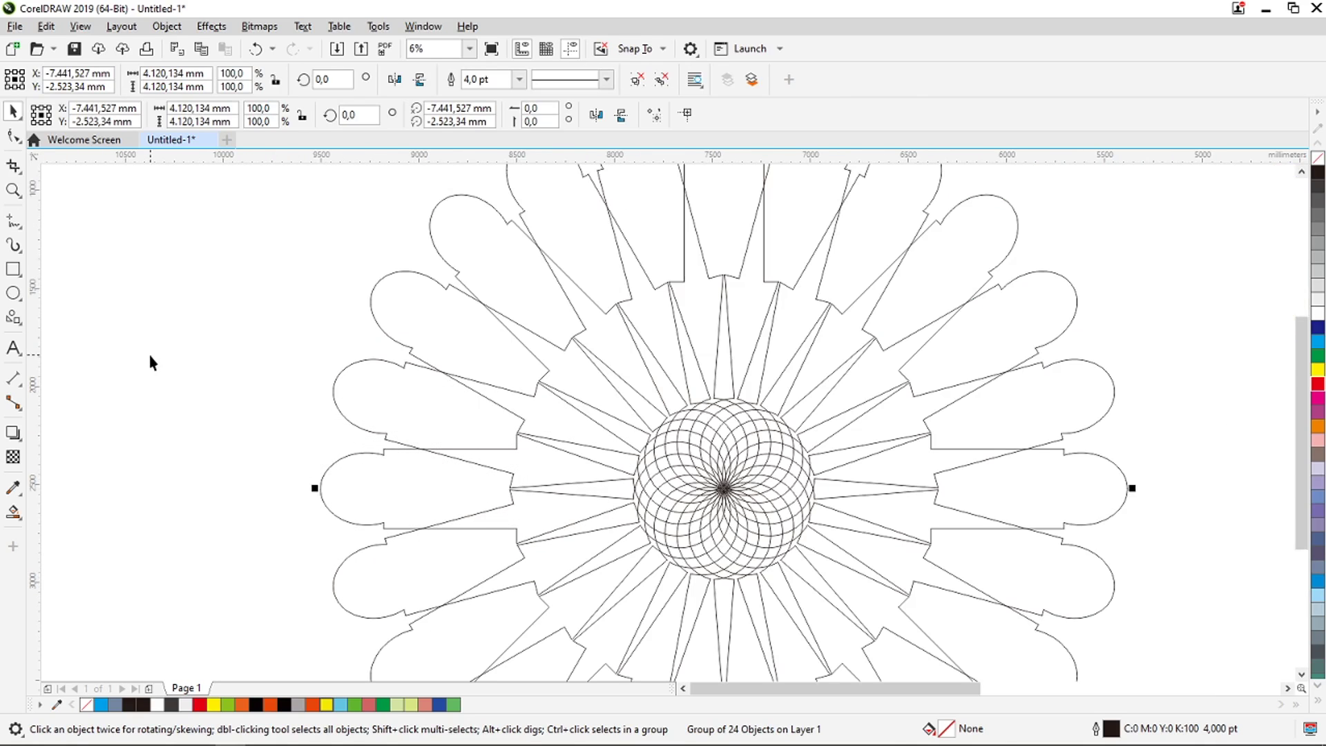
scroll(288, 375, "up", 1)
scroll(289, 375, "down", 1)
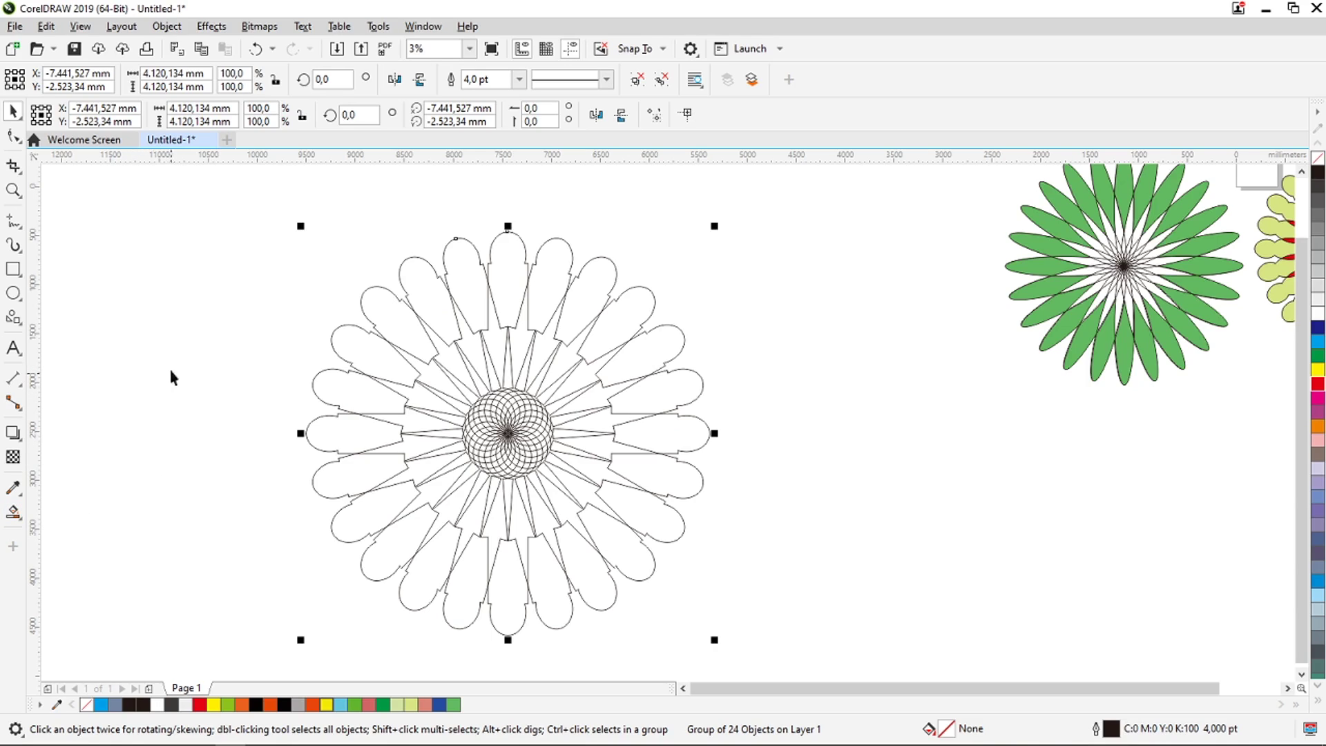
Create a Smart Fill shape from one upper-left petal of the grouped flower and recolour it pink (C20 M80 Y0 K0).
left_click(13, 512)
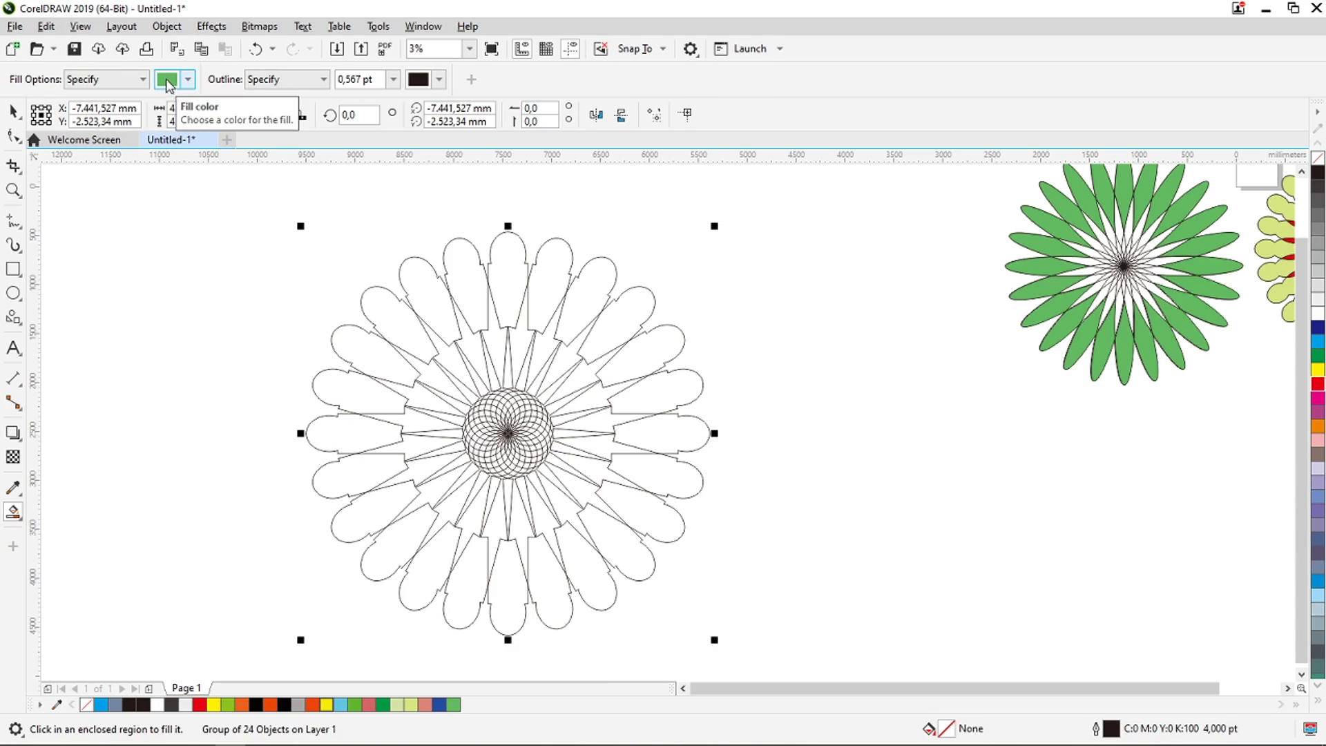
left_click(373, 304)
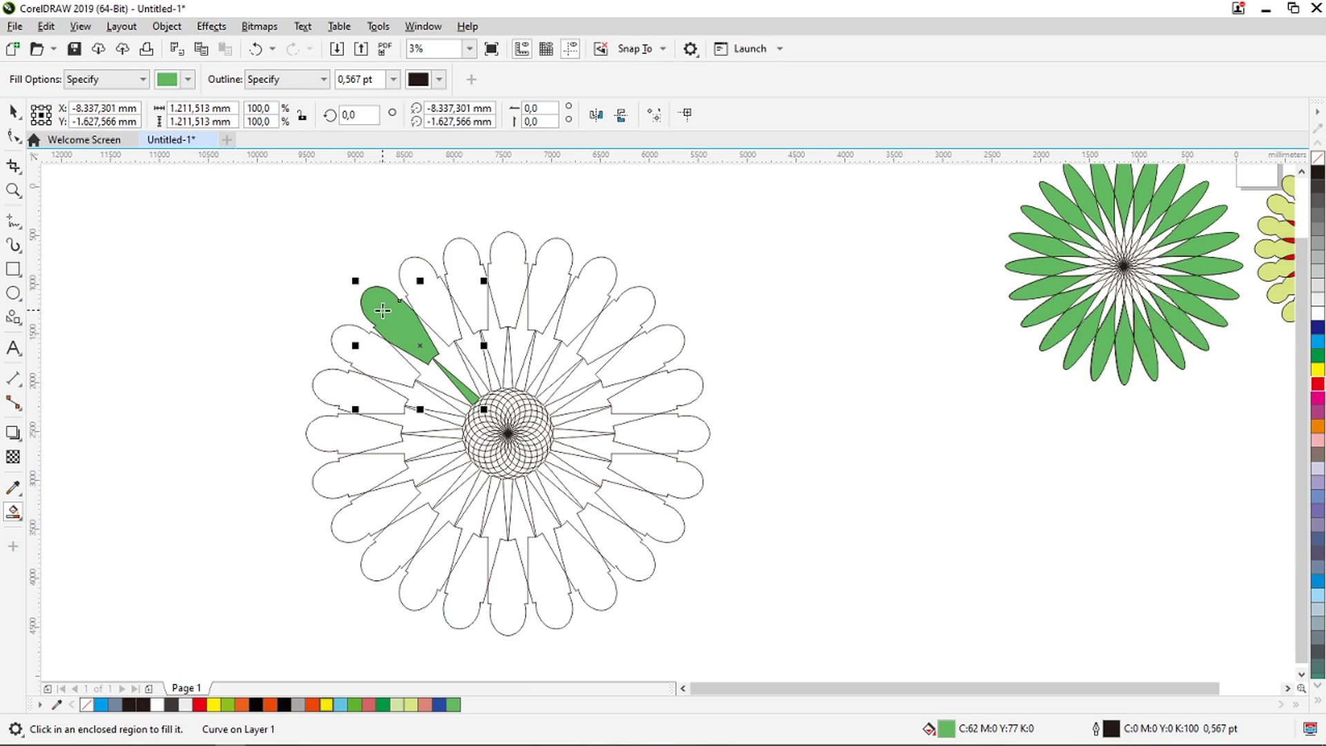
left_click(13, 110)
left_click(1317, 703)
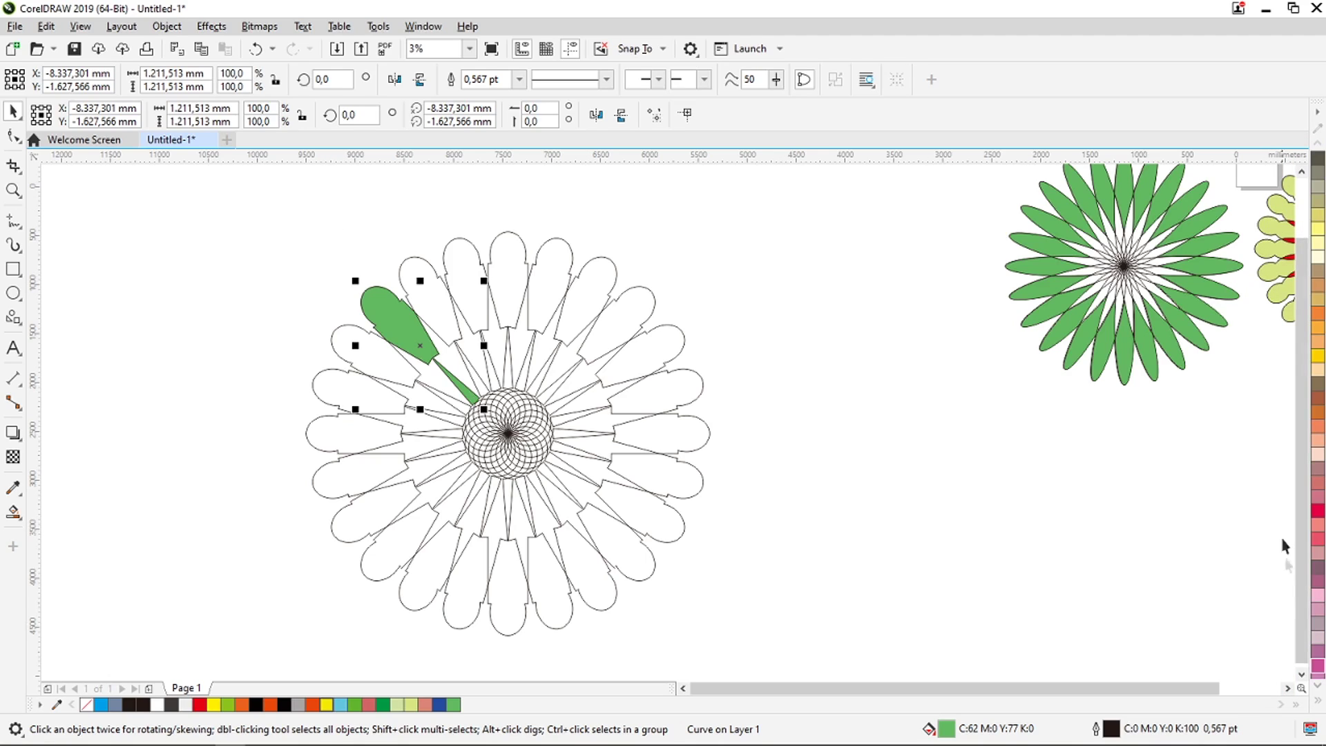
left_click(1318, 667)
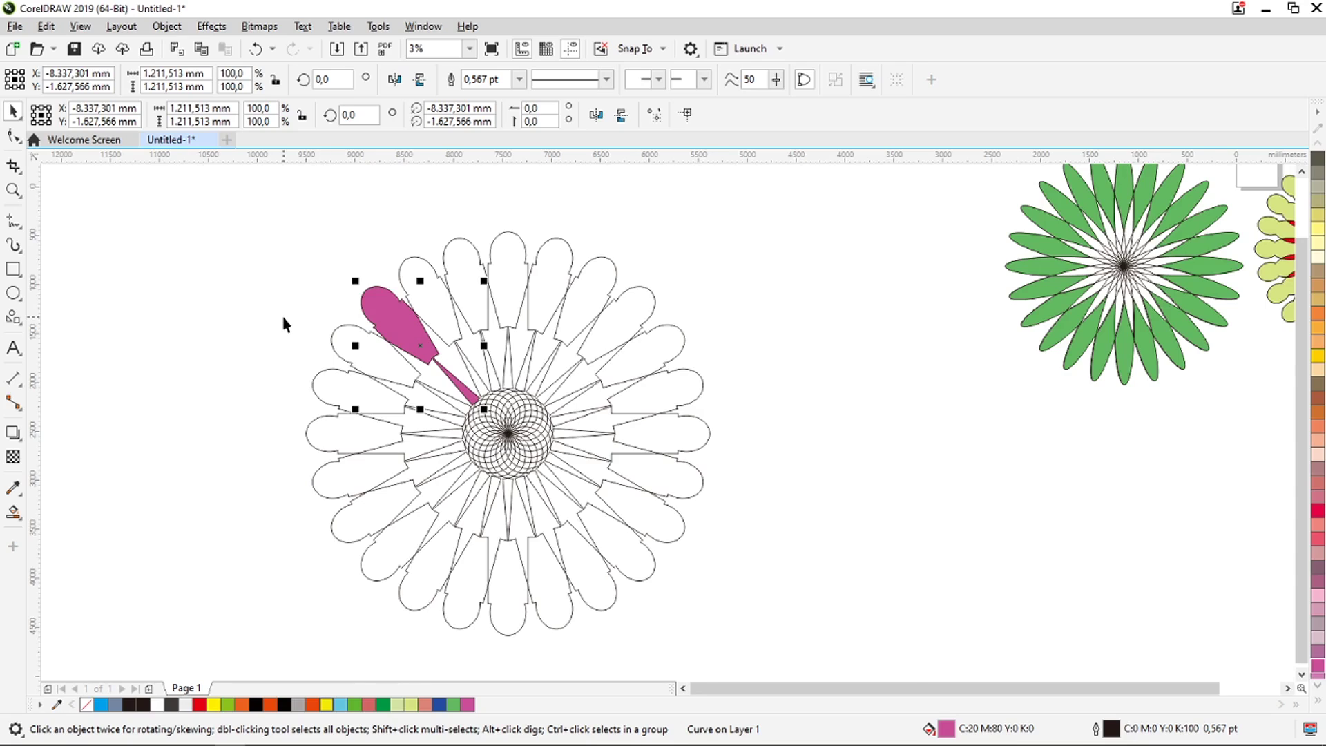
Move the pink petal's rotation centre to the flower's centre and make a copy rotated 15° clockwise.
scroll(280, 313, "up", 2)
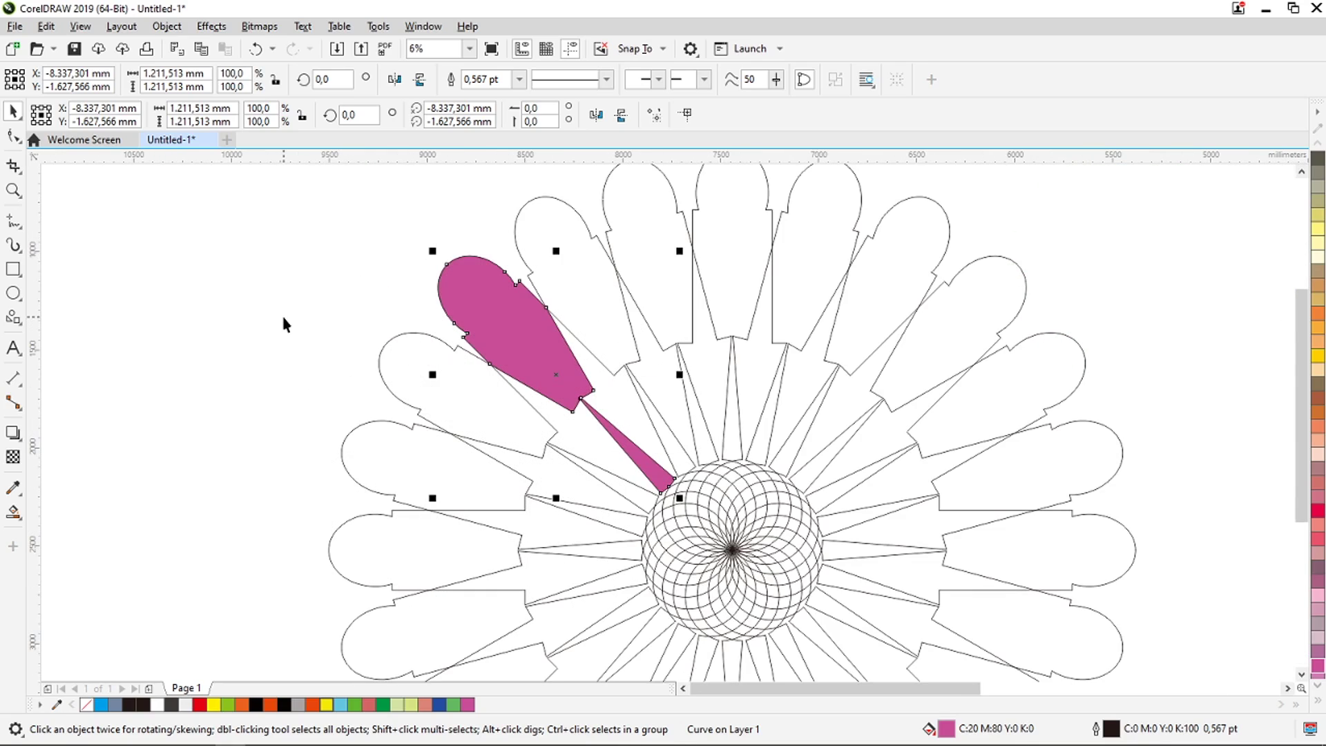
left_click(499, 306)
left_click(499, 306)
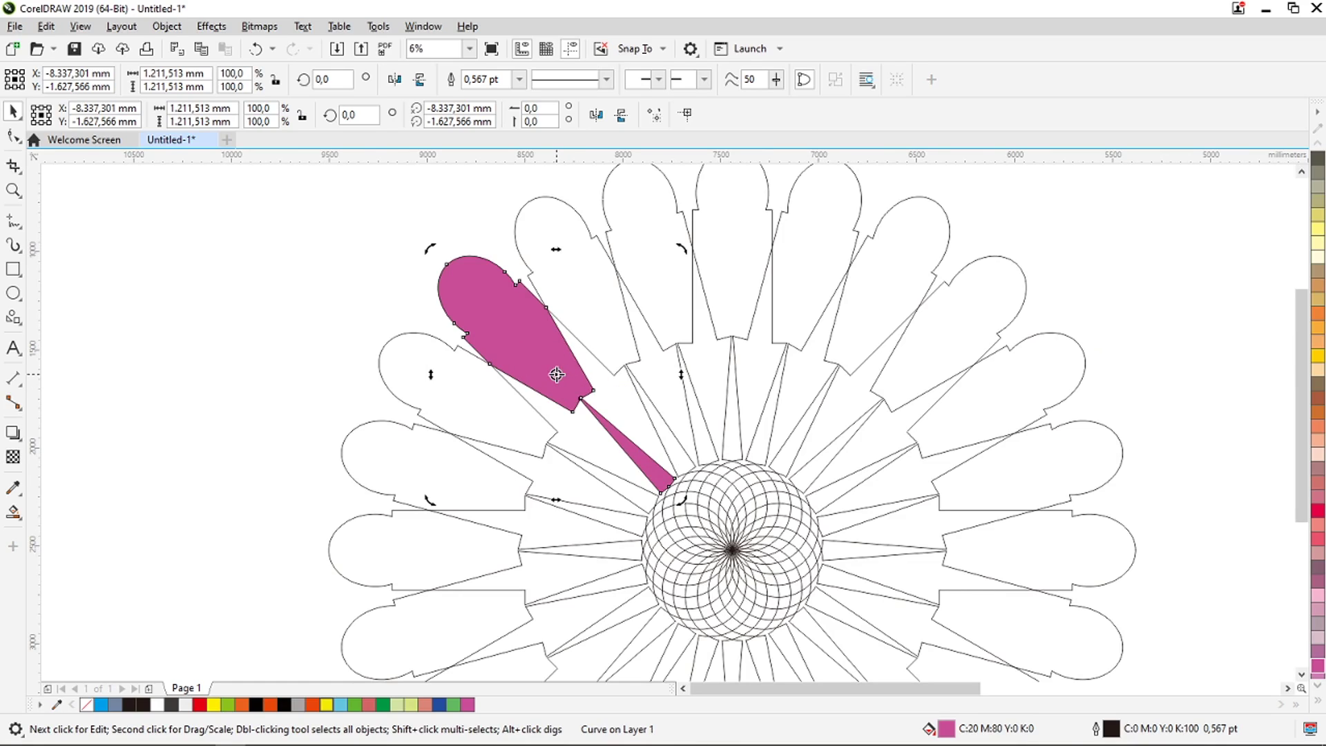
left_click_drag(556, 374, 732, 549)
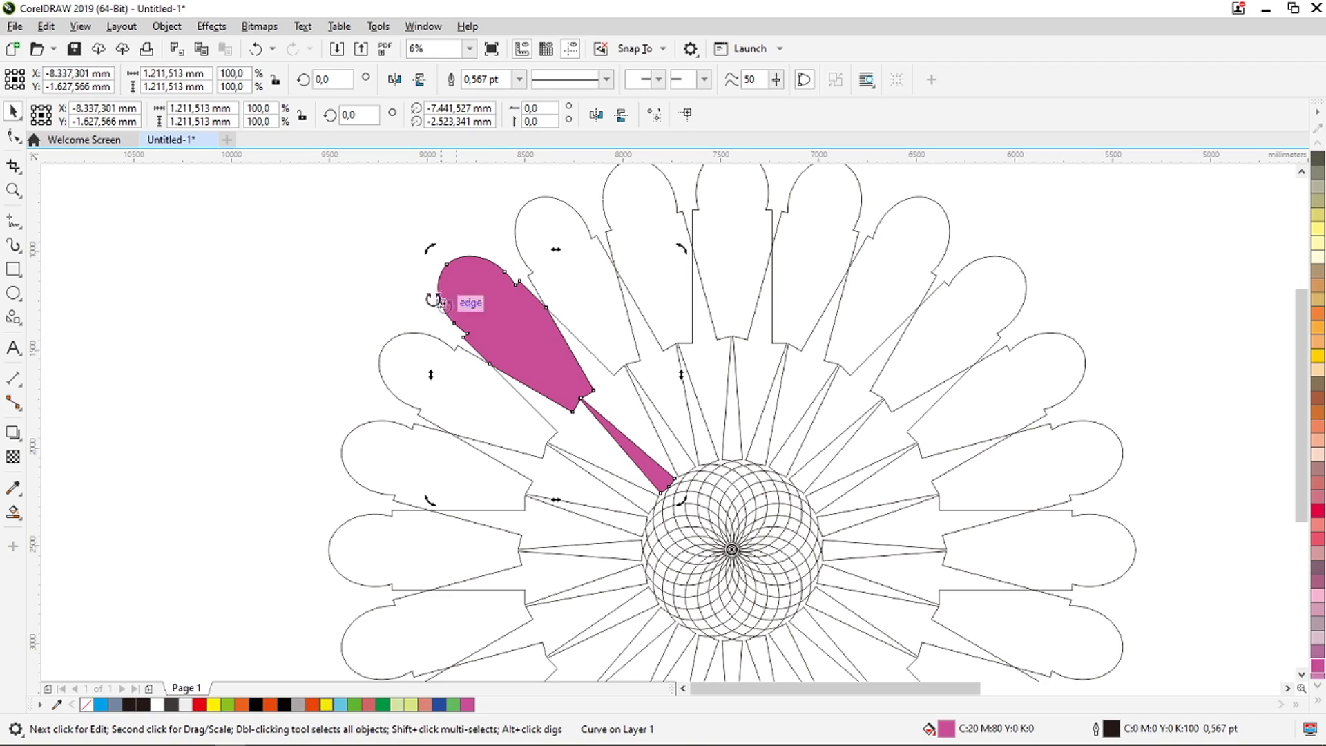
left_click_drag(429, 250, 512, 215)
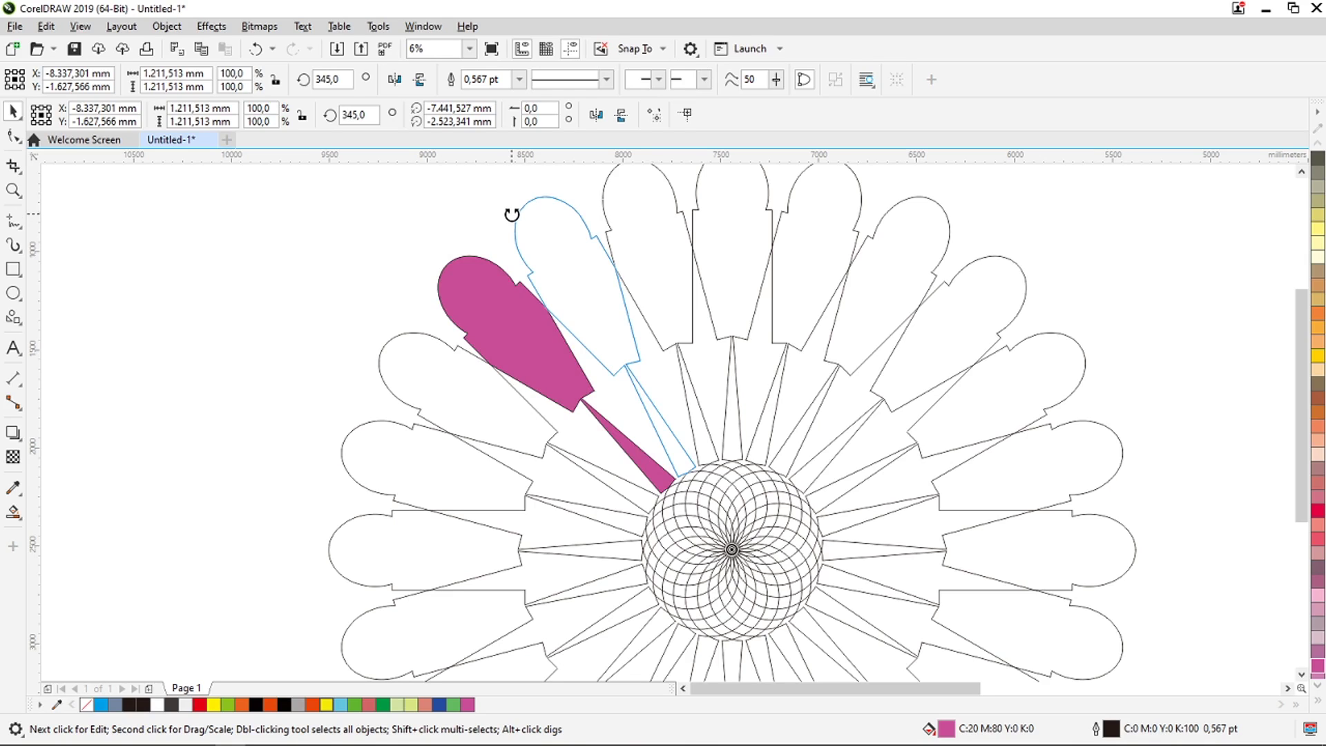
left_click_drag(511, 215, 511, 215)
Repeat the 15° rotated copy of the pink petal until every petal of the flower is covered.
scroll(511, 241, "down", 1)
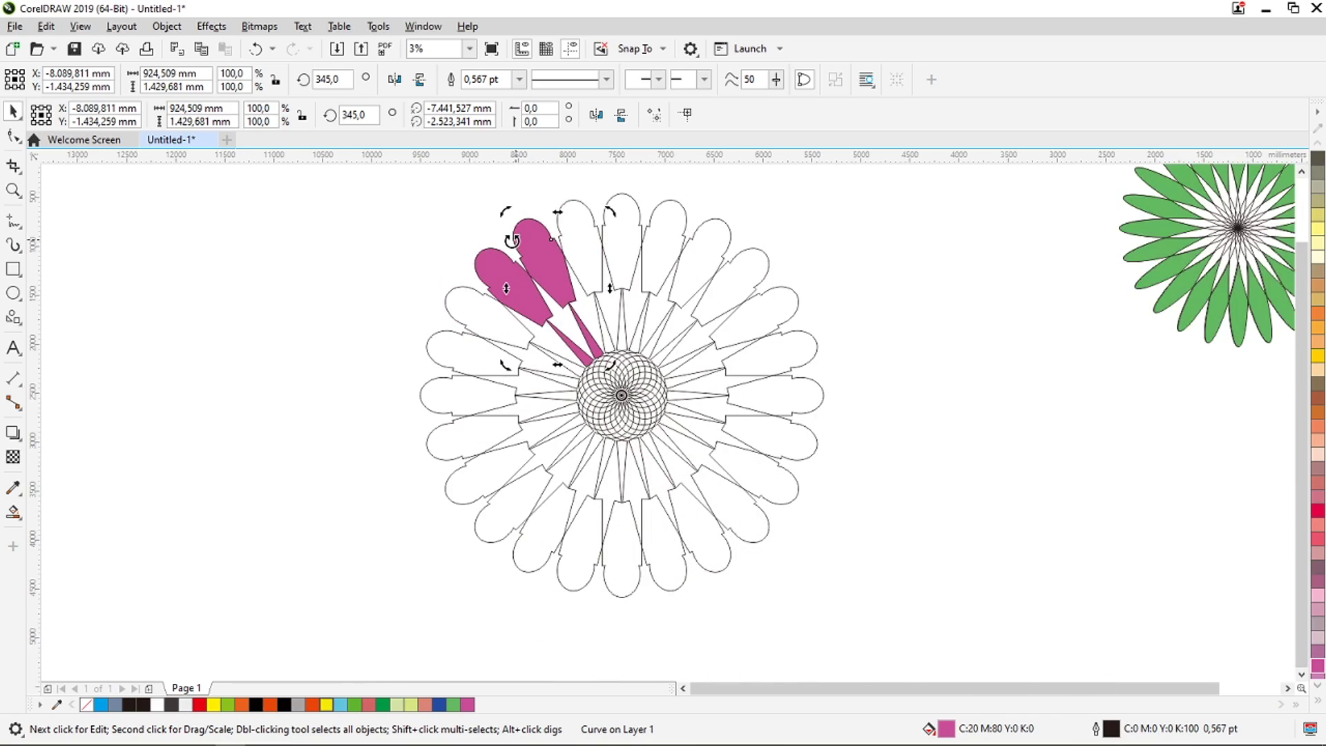
key("ctrl+r")
key("ctrl+r")
key("ctrl+r")
key("ctrl+r")
key("ctrl+r")
key("ctrl+r")
key("ctrl+r")
key("ctrl+r")
key("ctrl+r")
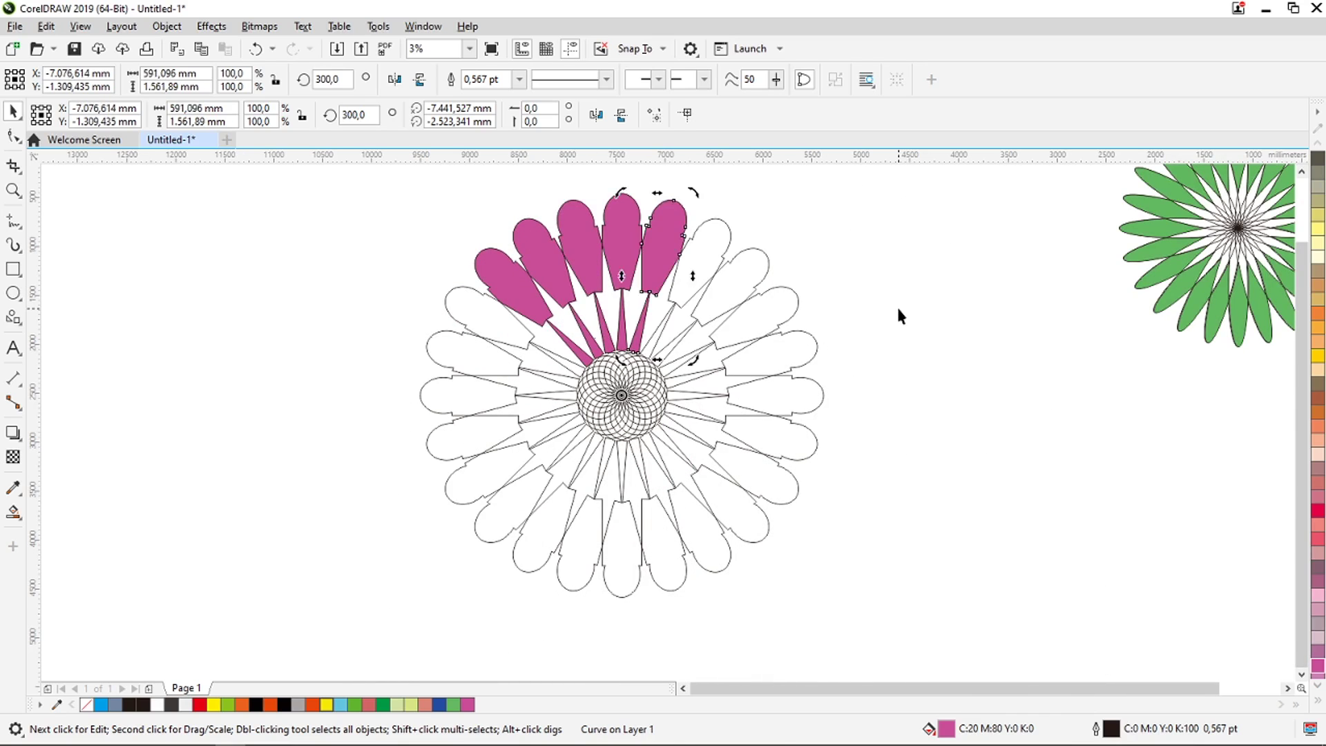
key("ctrl+r")
key("ctrl+r")
key("ctrl+r")
key("ctrl+r")
key("ctrl+r")
key("ctrl+r")
key("ctrl+r")
key("ctrl+r")
key("ctrl+r")
key("ctrl+r")
key("ctrl+r")
key("ctrl+r")
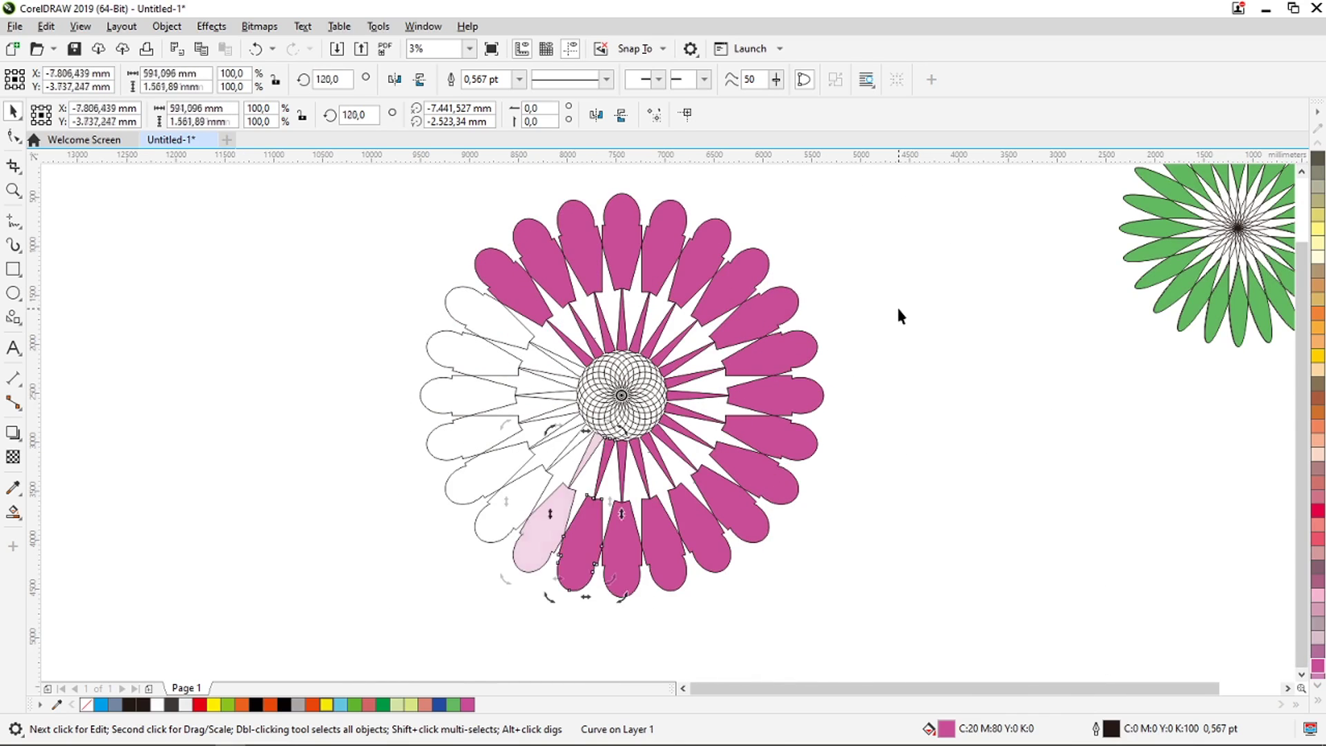
key("ctrl+r")
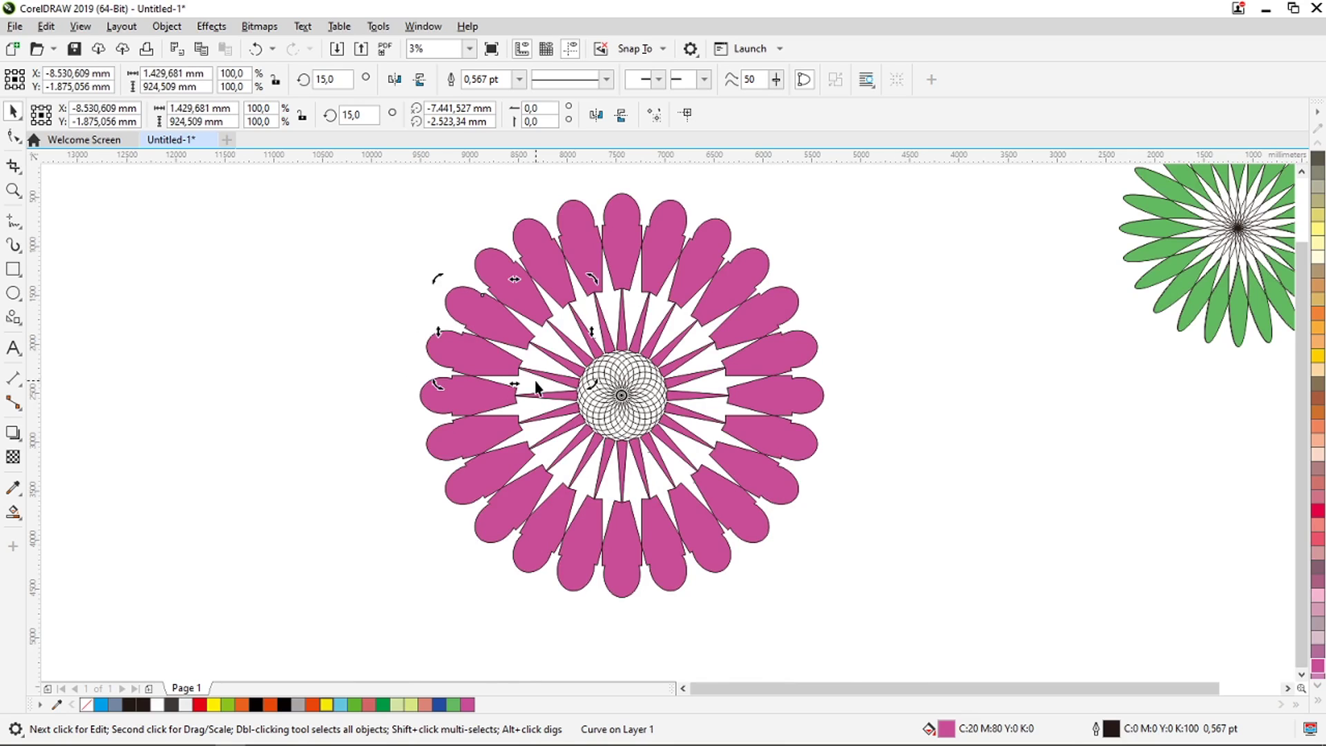
Create a green Smart Fill shape in the white gap between two pink petals just above the flower's left horizontal petal.
scroll(515, 418, "up", 2)
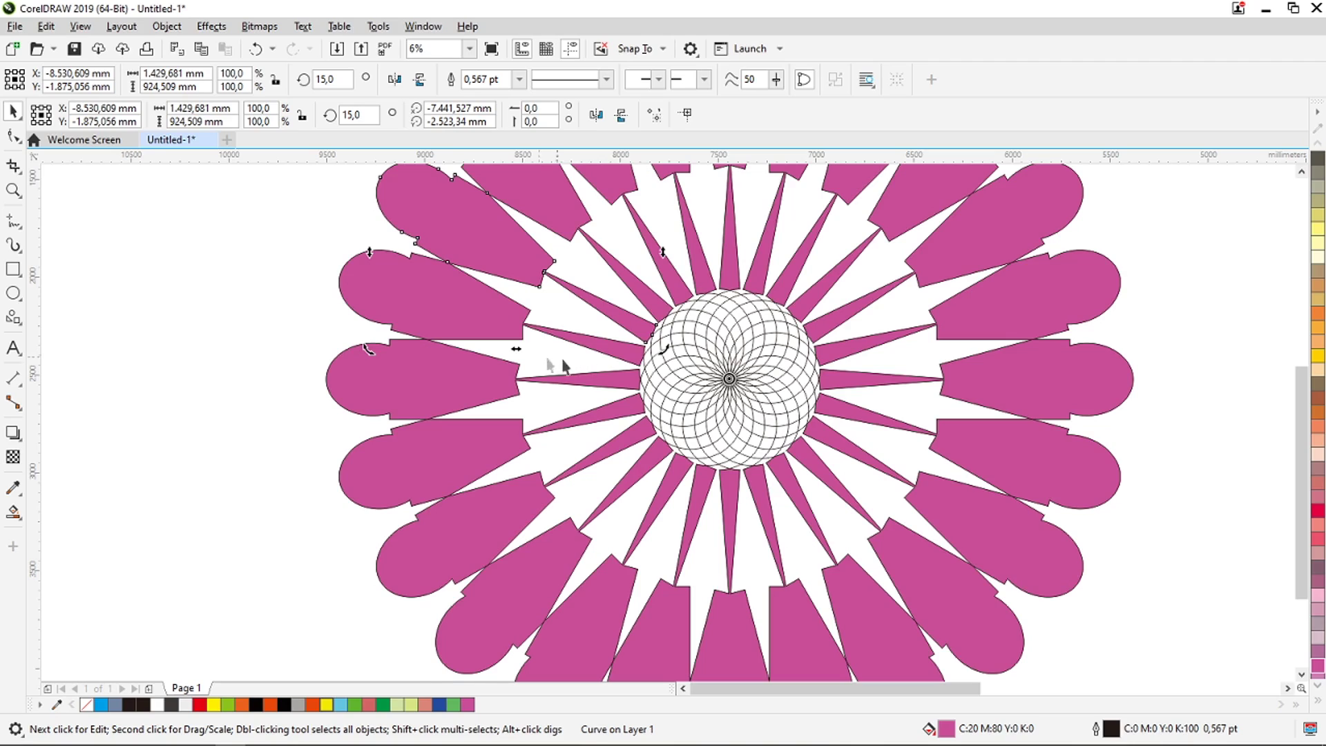
left_click(12, 514)
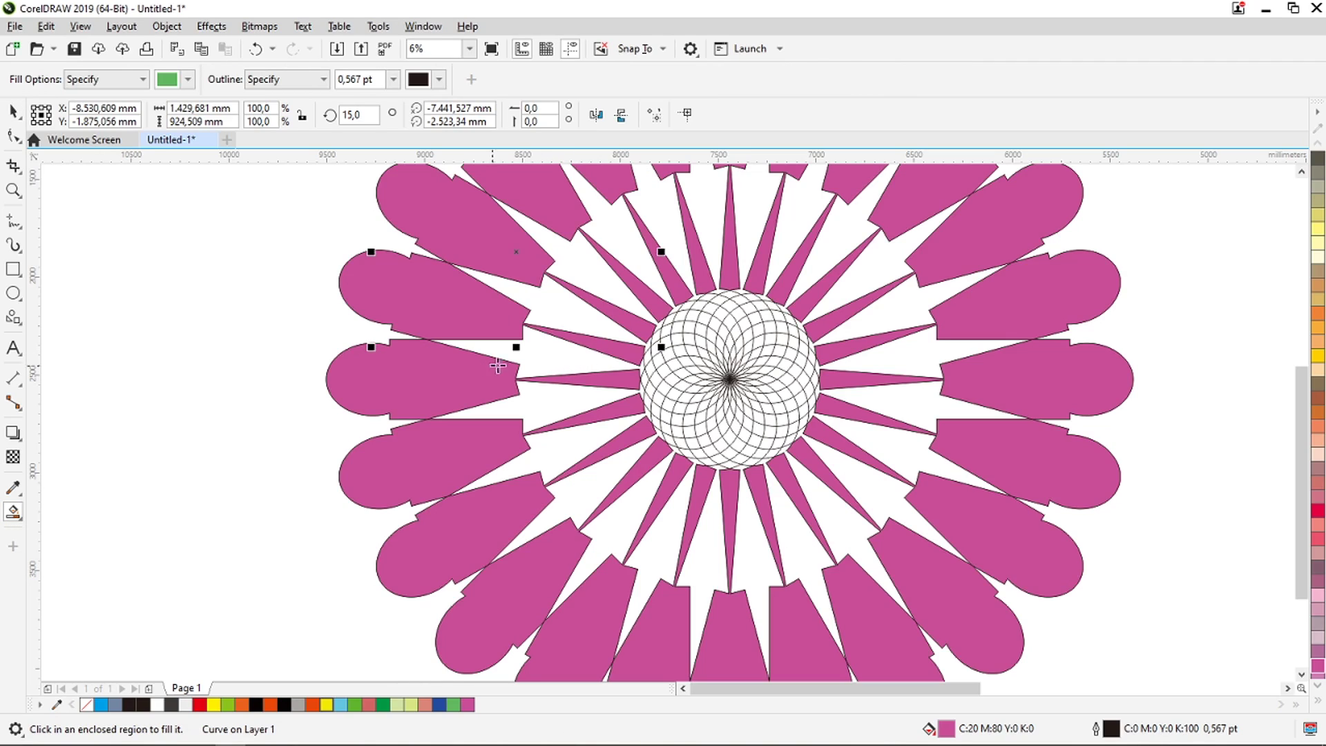
left_click(538, 356)
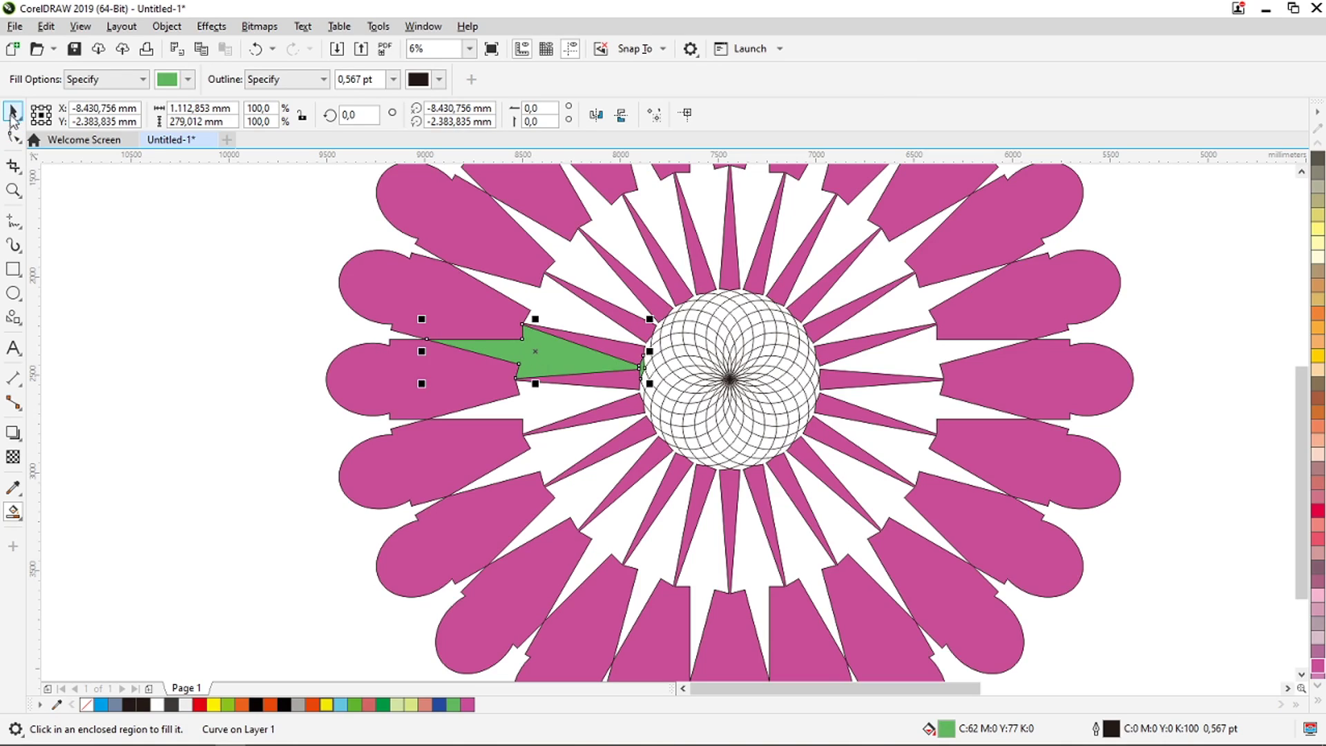
left_click(13, 114)
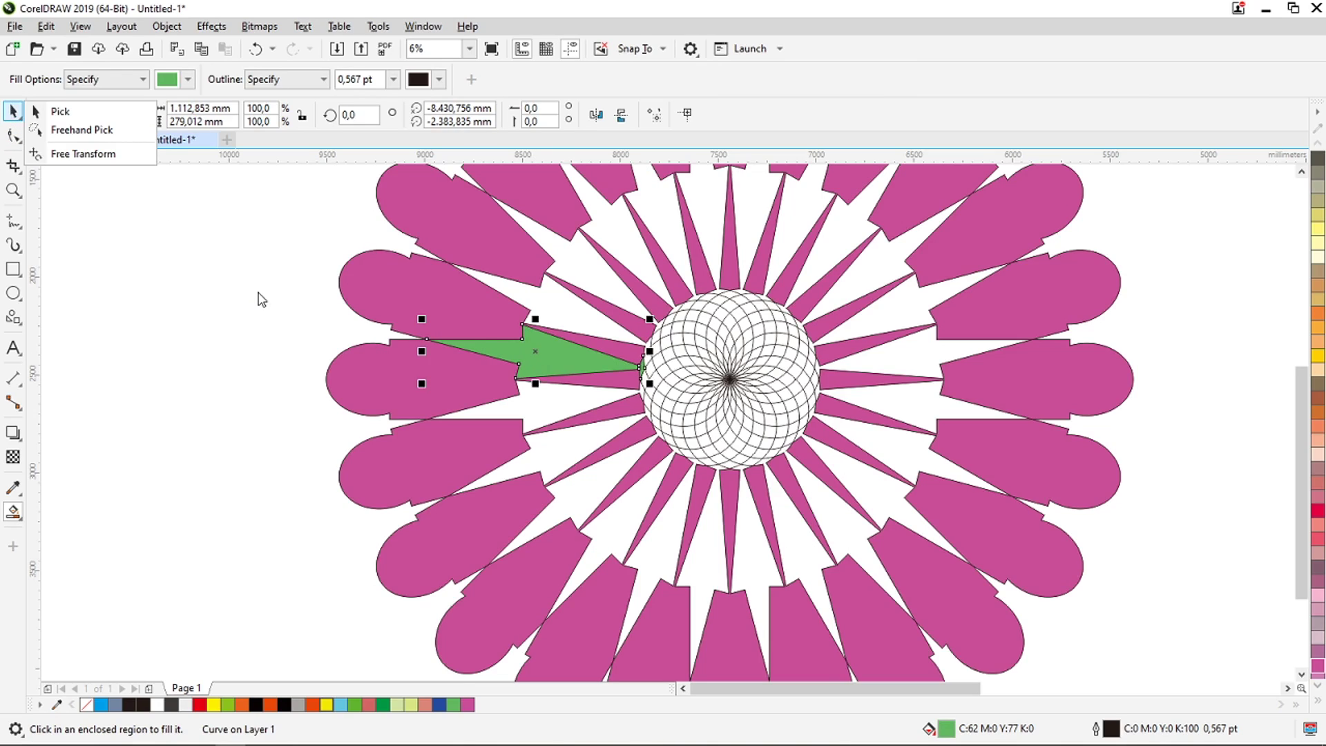
left_click(574, 359)
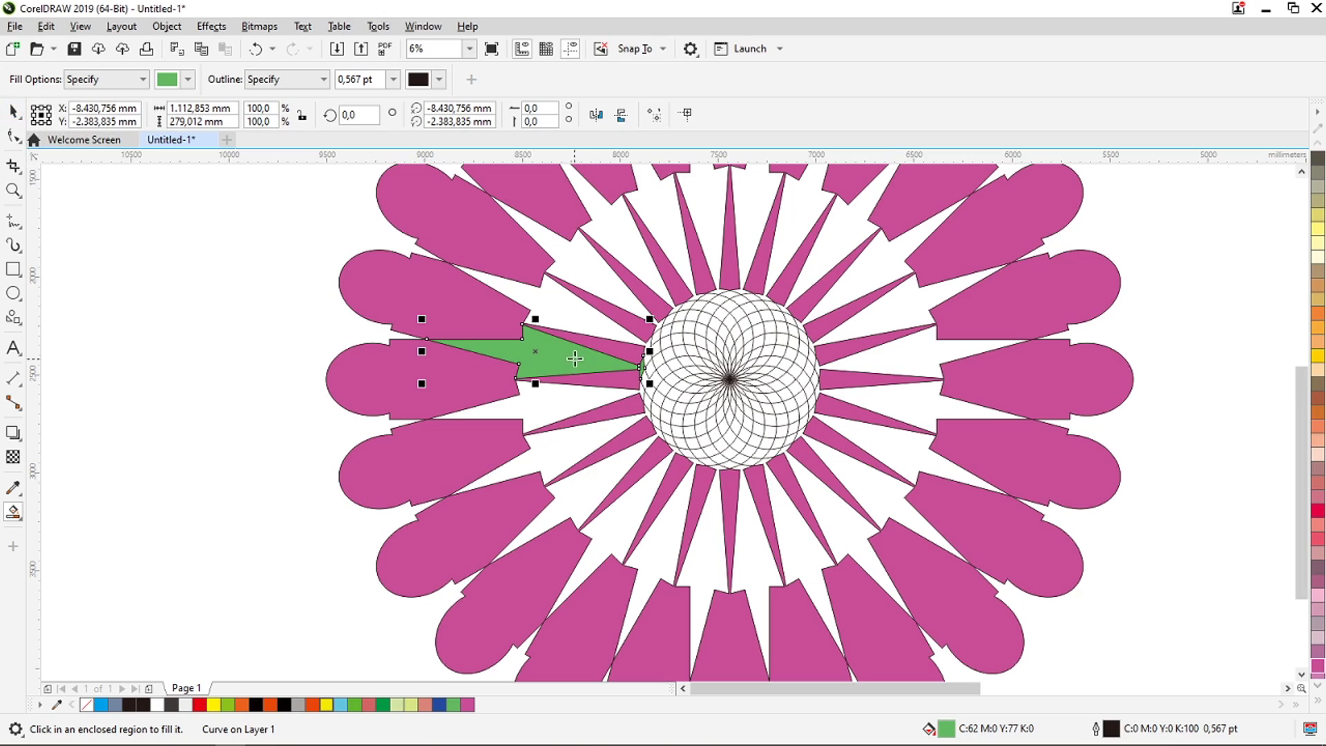
Move the green gap shape's rotation centre to the flower's centre and make a copy rotated 15° clockwise.
left_click(12, 110)
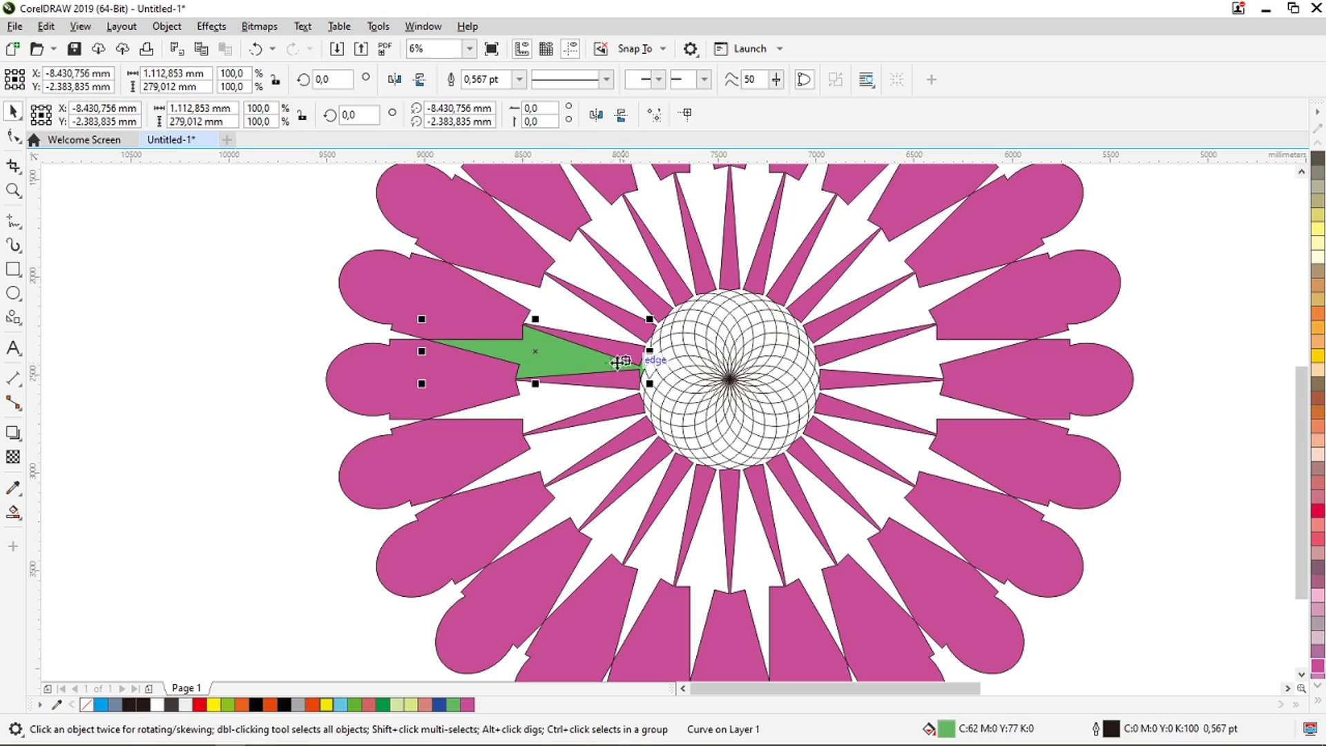
left_click(535, 352)
left_click_drag(535, 352, 729, 378)
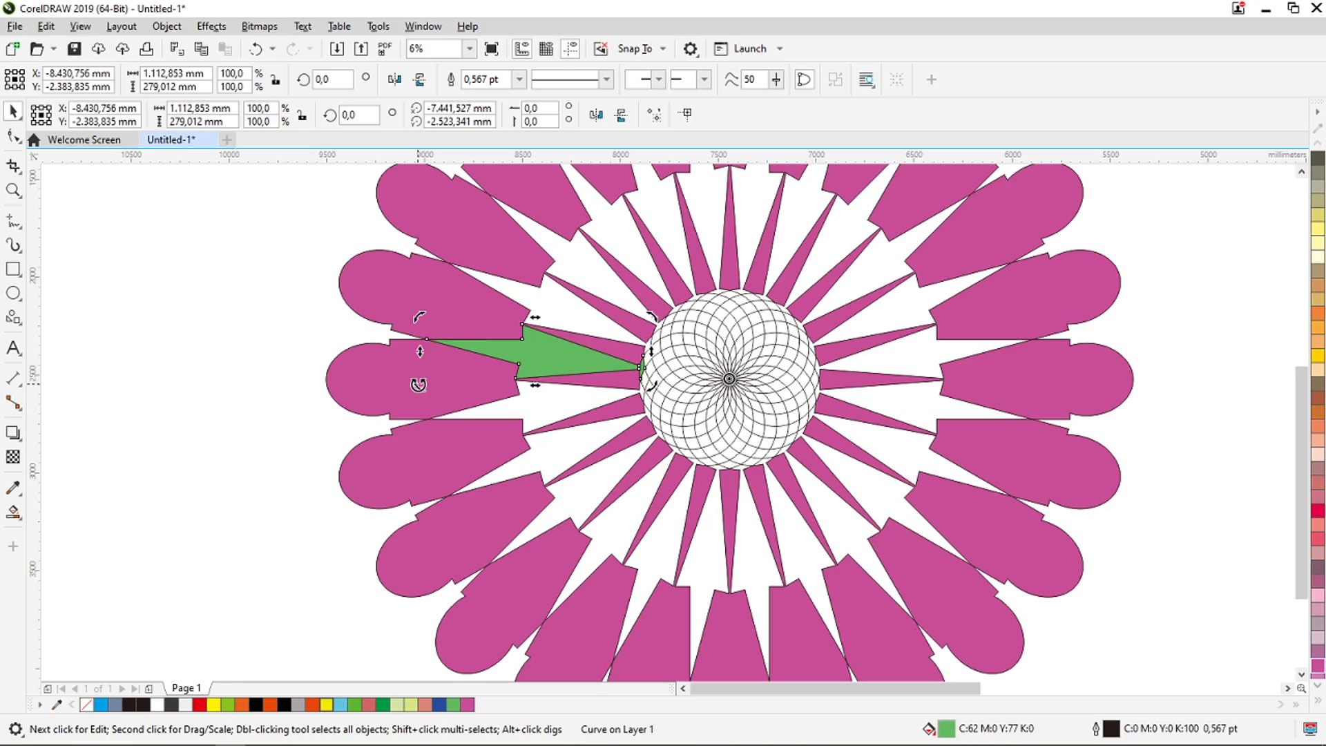
left_click_drag(417, 385, 449, 319)
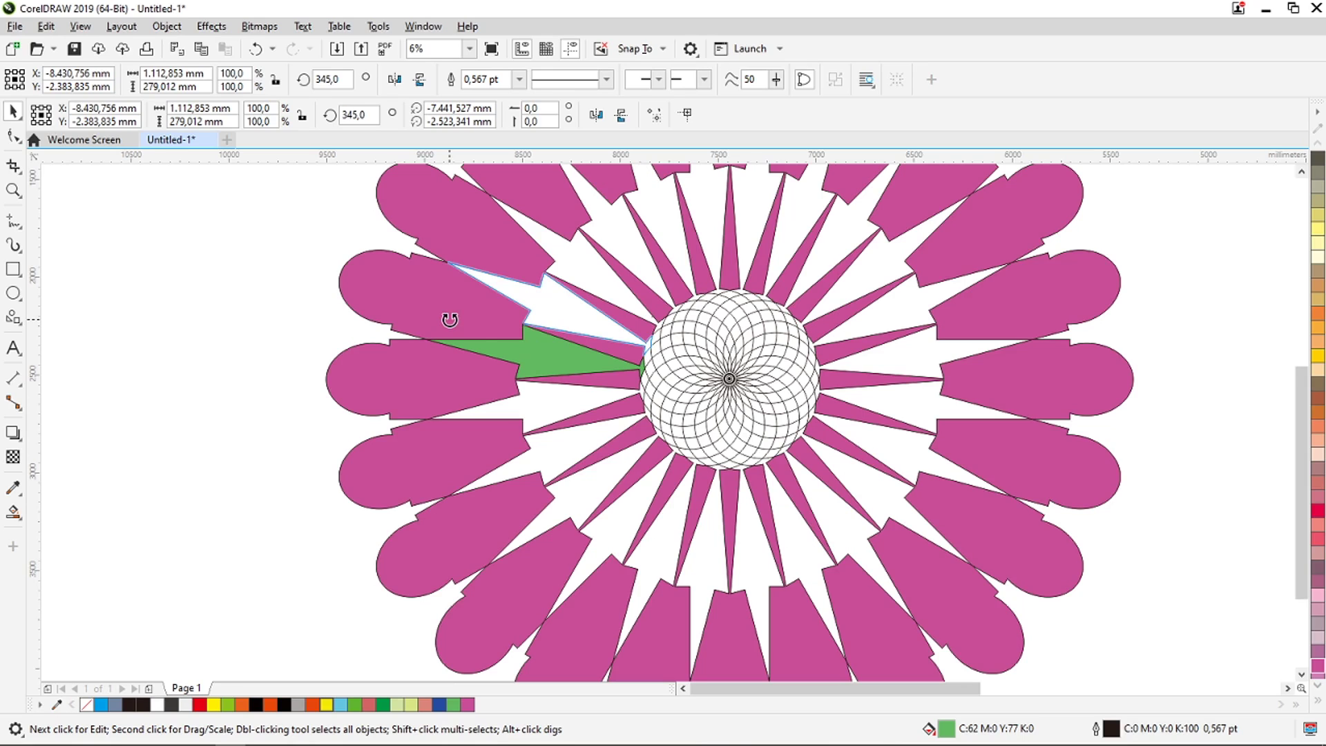
left_click_drag(449, 320, 449, 321)
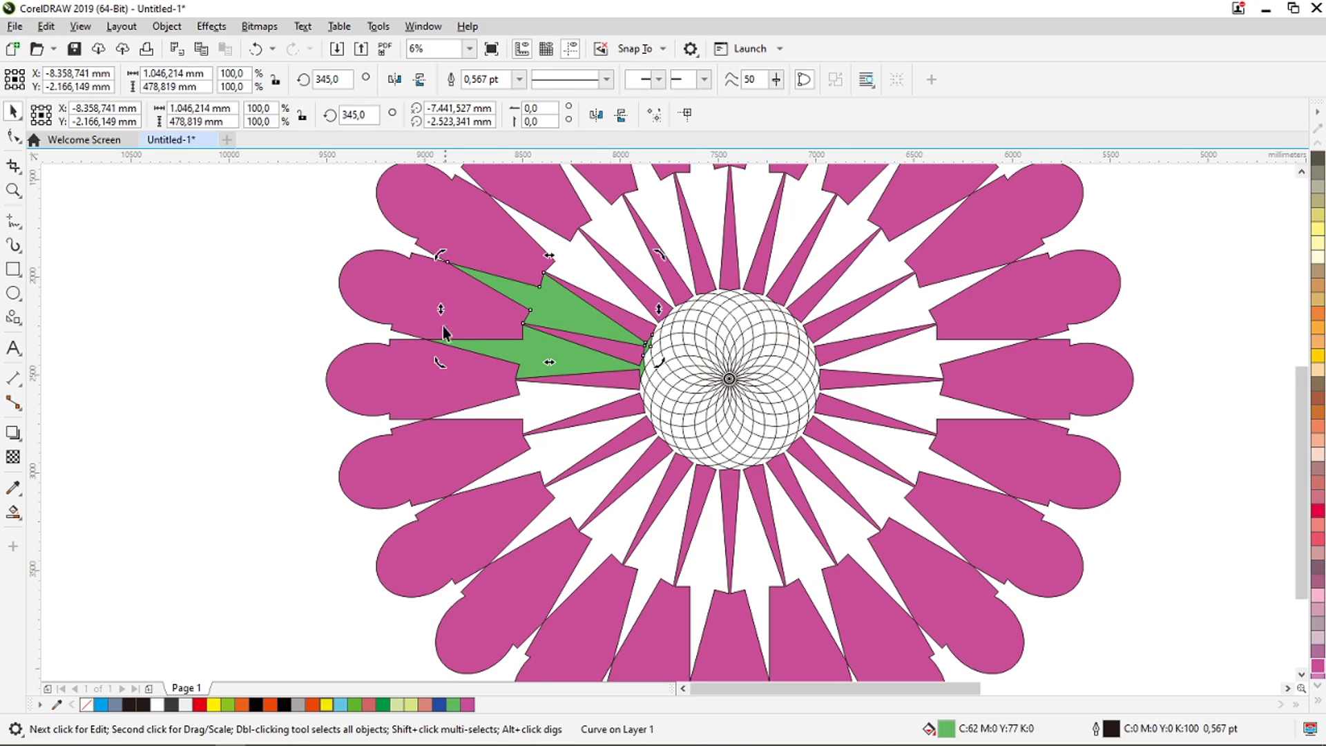
Repeat the 15° rotated copy of the green shape until all gaps between the pink petals are filled.
scroll(361, 384, "down", 2)
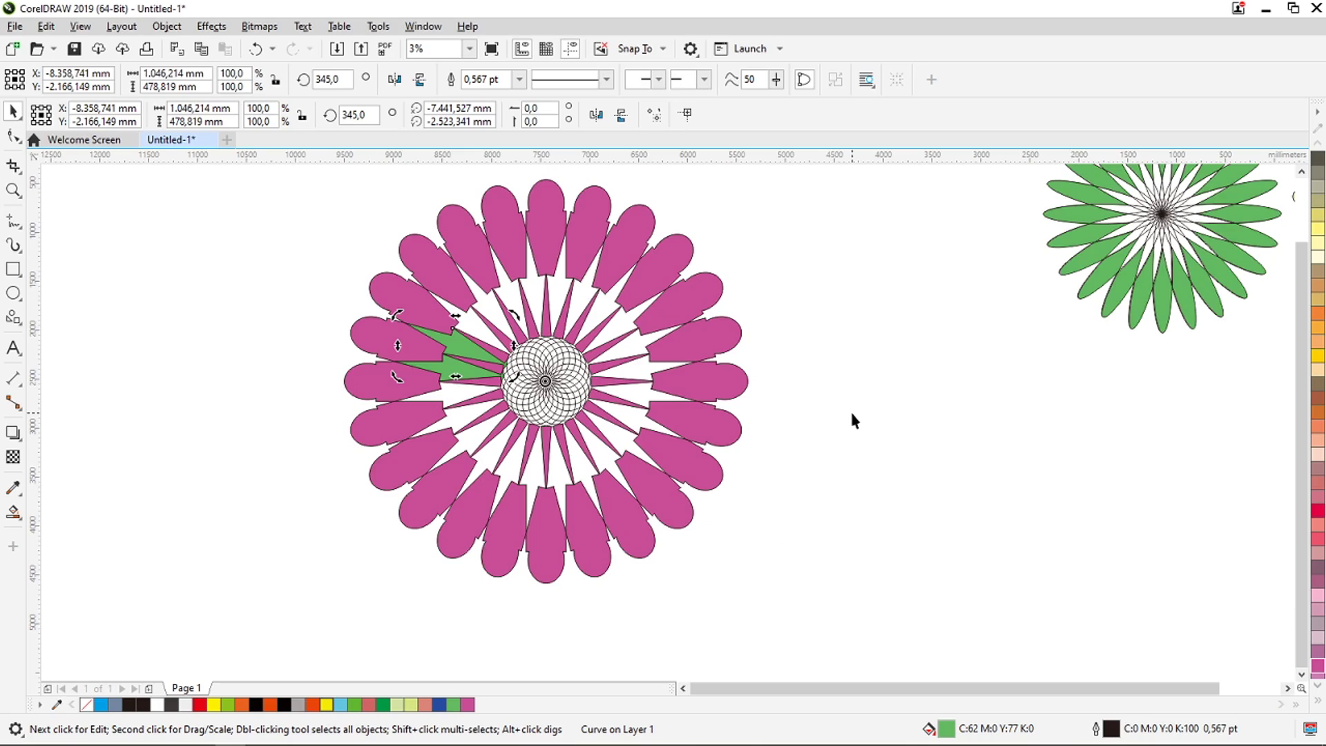
key("ctrl+r")
key("ctrl+r")
key("ctrl+r")
key("ctrl+r")
key("ctrl+r")
key("ctrl+r")
key("ctrl+r")
key("ctrl+r")
key("ctrl+r")
key("ctrl+r")
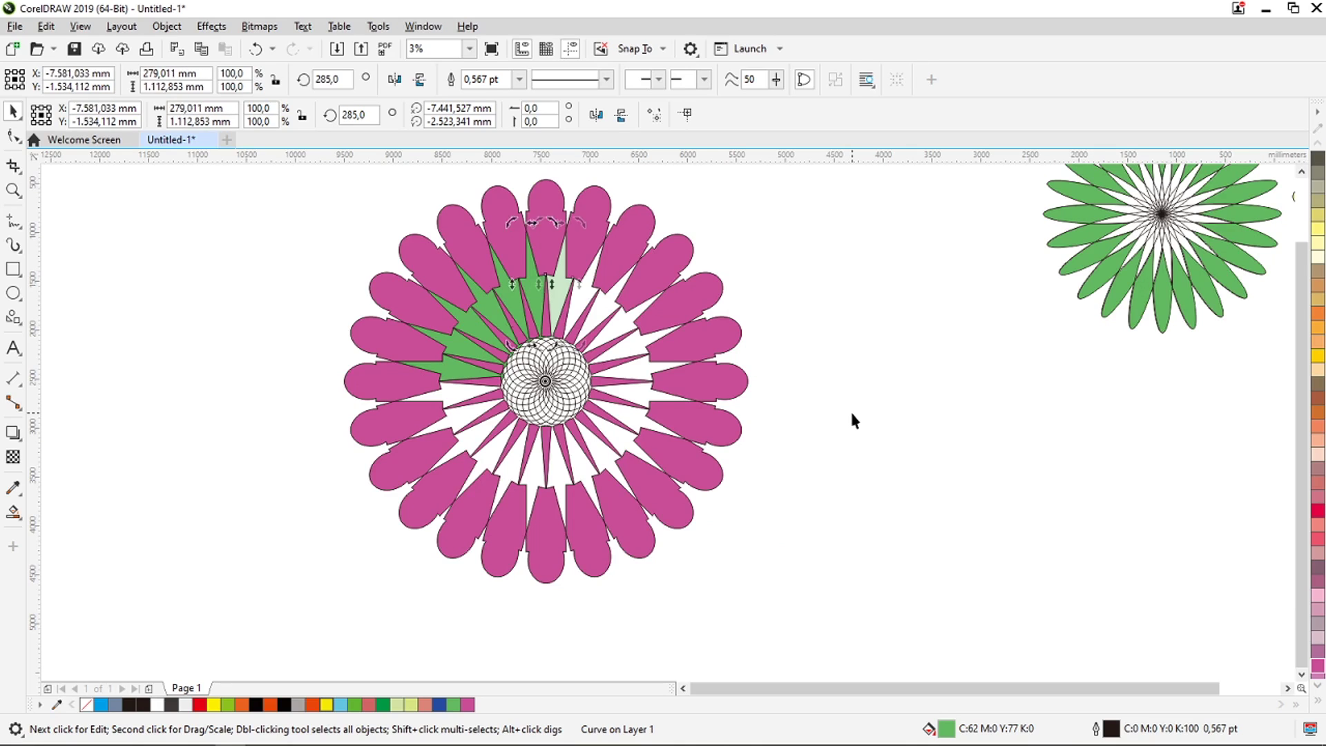
key("ctrl+r")
key("ctrl+r")
key("ctrl+r")
key("ctrl+r")
key("ctrl+r")
key("ctrl+r")
key("ctrl+r")
key("ctrl+r")
key("ctrl+r")
key("ctrl+r")
key("ctrl+r")
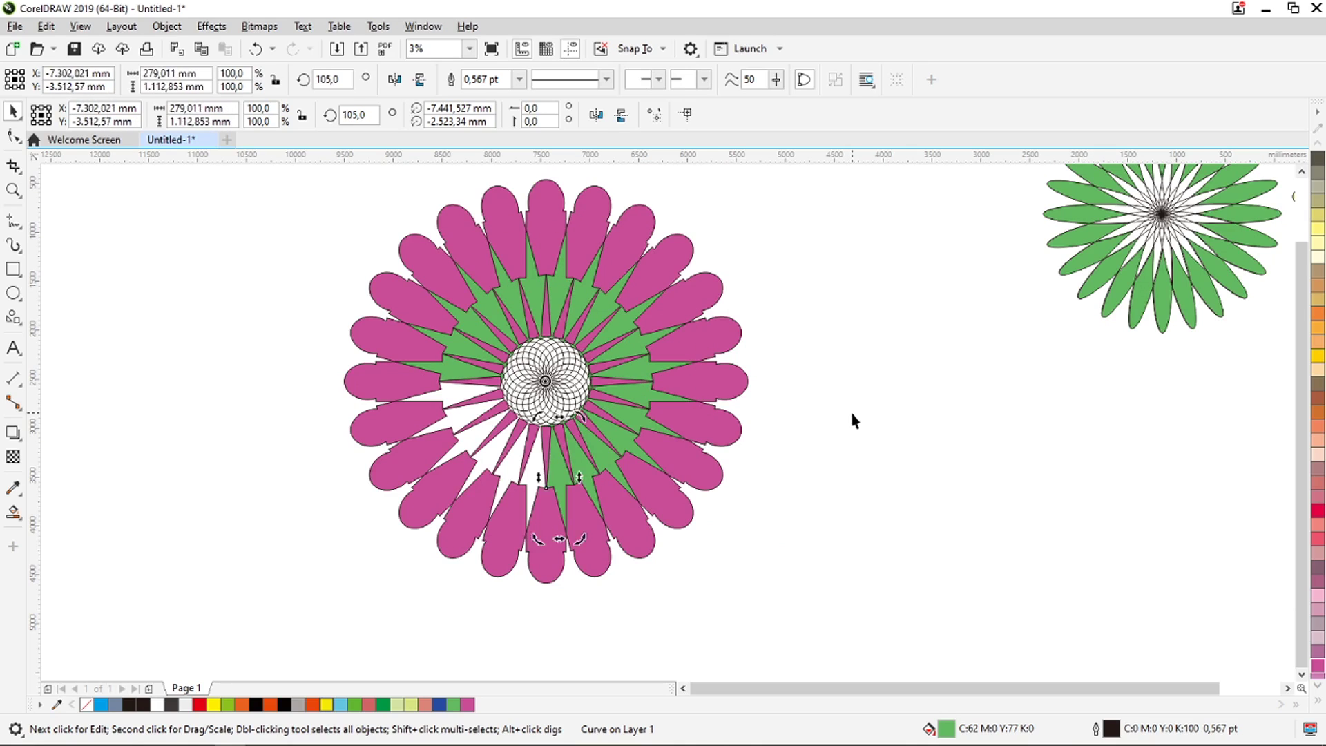
key("ctrl+r")
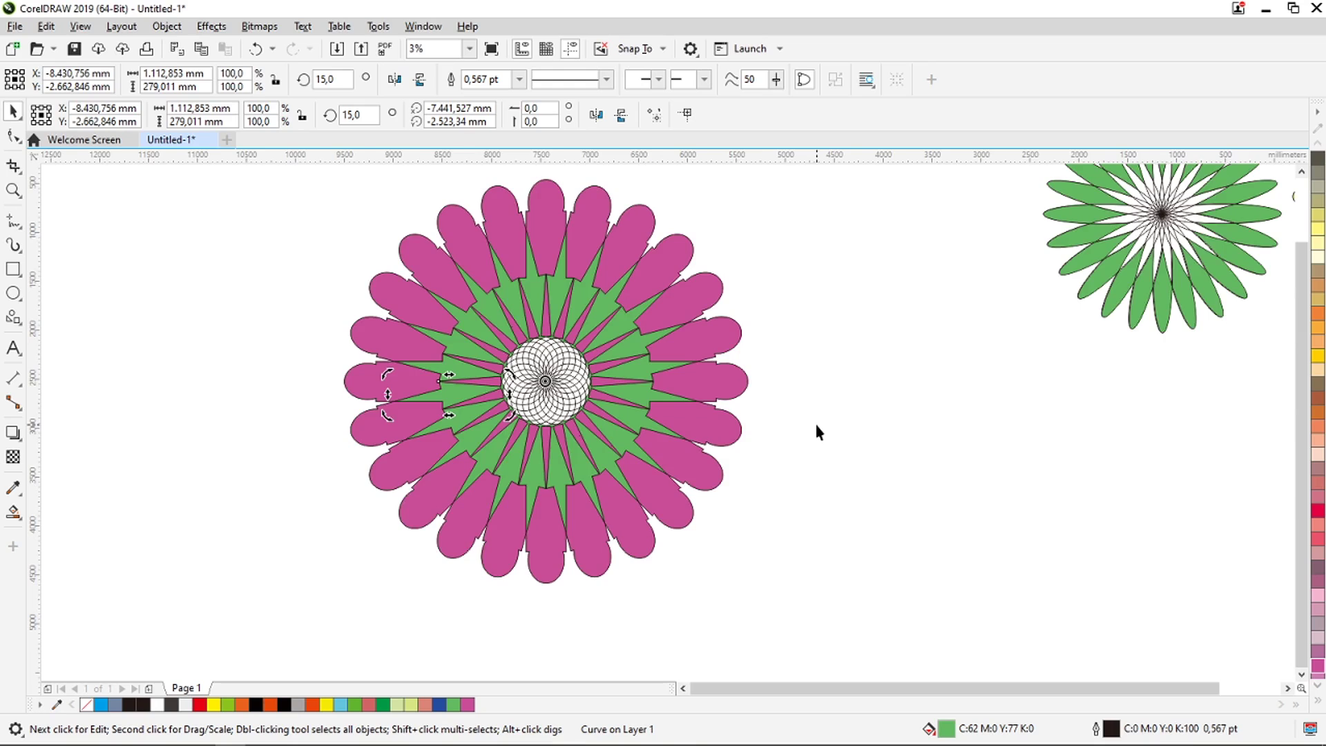
Scale the whole pink and green flower proportionally to about 3517 mm wide and move it to about X -4623, Y -1591 mm.
scroll(817, 432, "down", 1)
scroll(812, 421, "up", 1)
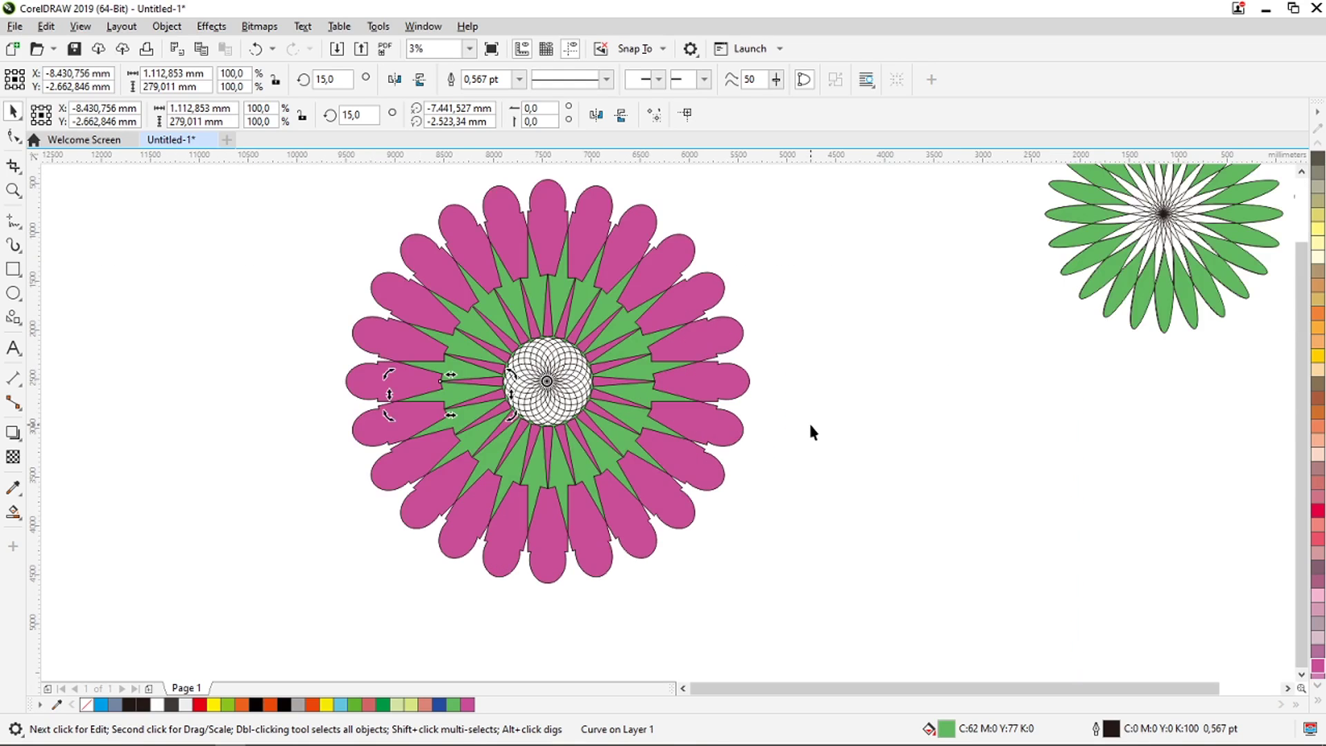
left_click(280, 190)
scroll(311, 287, "down", 1)
left_click_drag(292, 199, 604, 498)
scroll(556, 248, "up", 1)
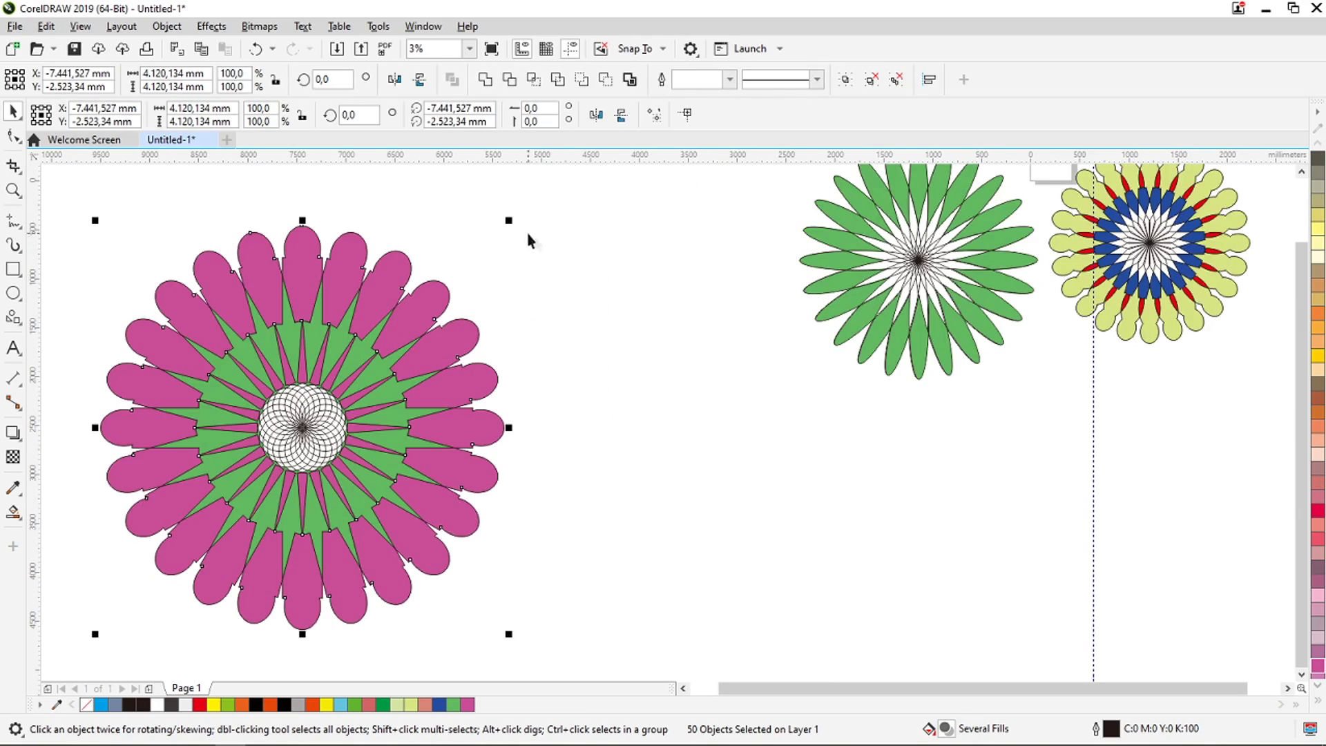
left_click_drag(509, 221, 456, 277)
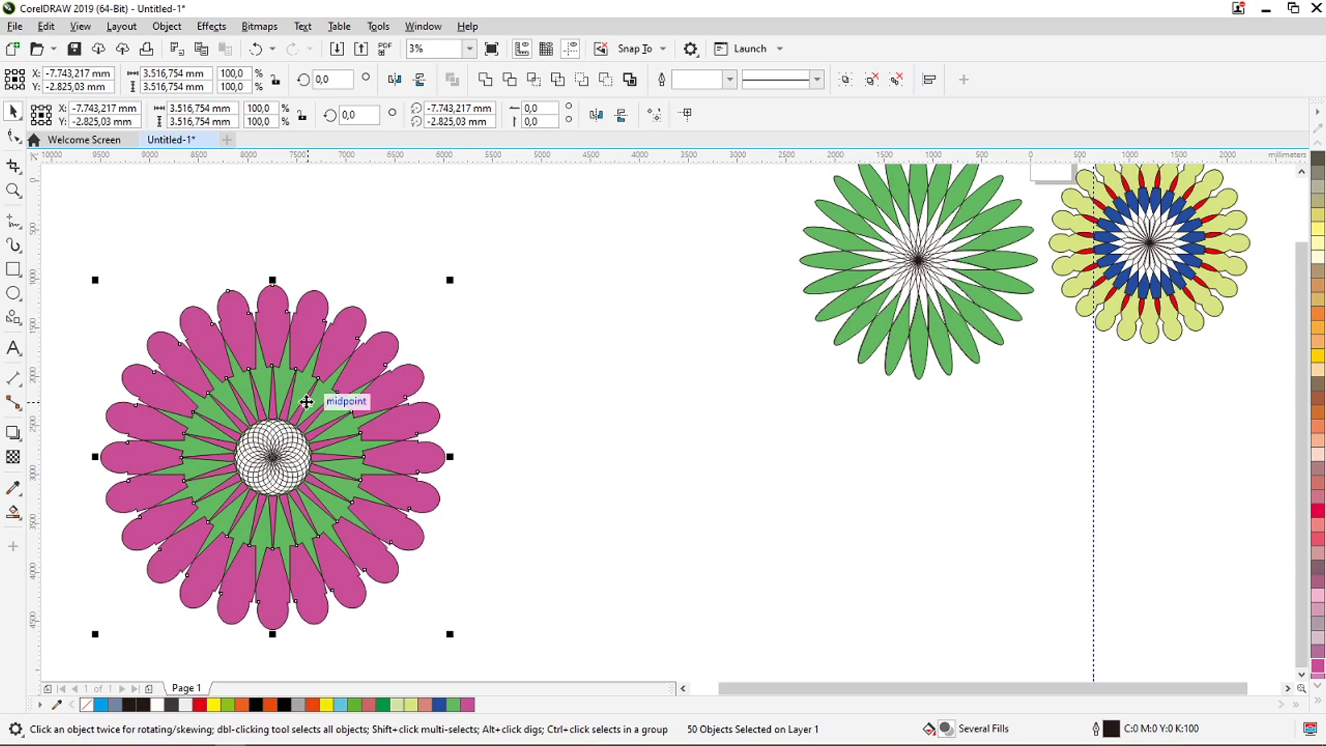
left_click_drag(325, 401, 617, 281)
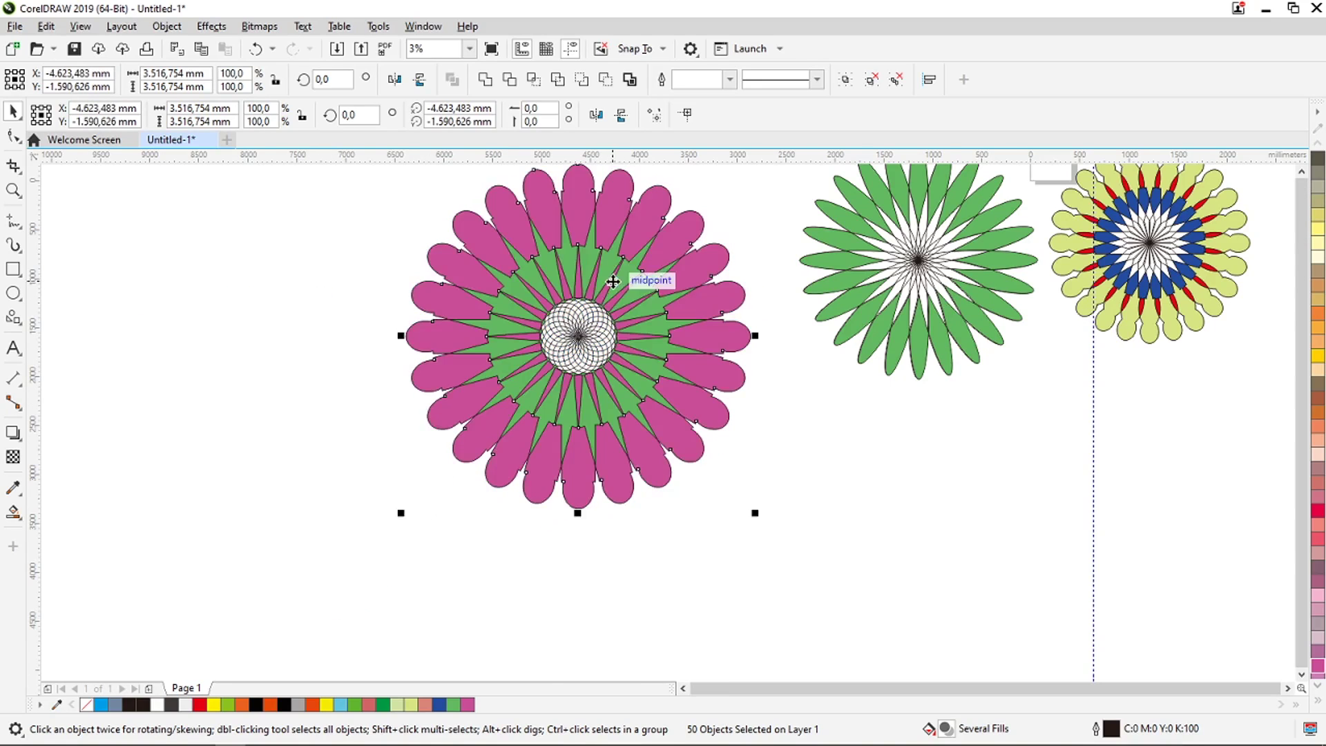
Select the two smaller flowers beside the page, and switch the selection to the whole pink and green flower.
scroll(612, 294, "down", 1)
left_click(1301, 172)
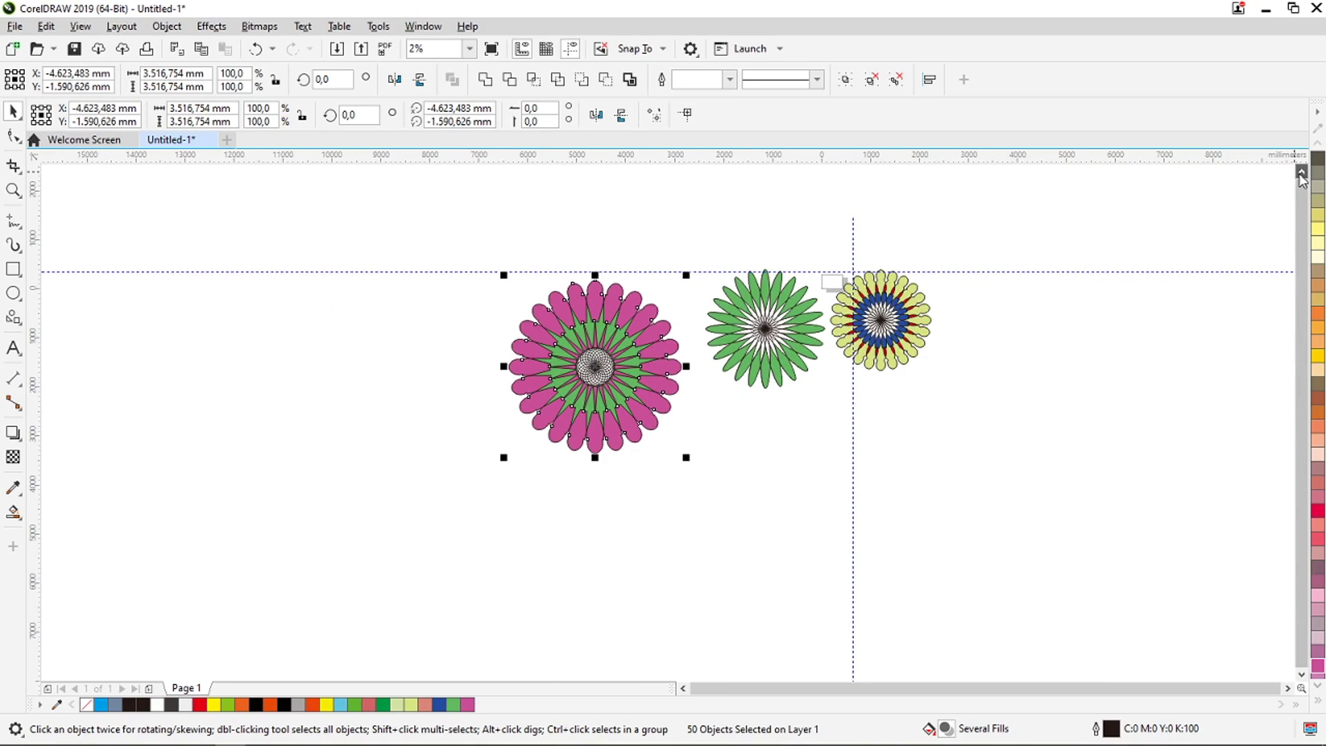
left_click_drag(1051, 242, 685, 432)
scroll(701, 267, "up", 1)
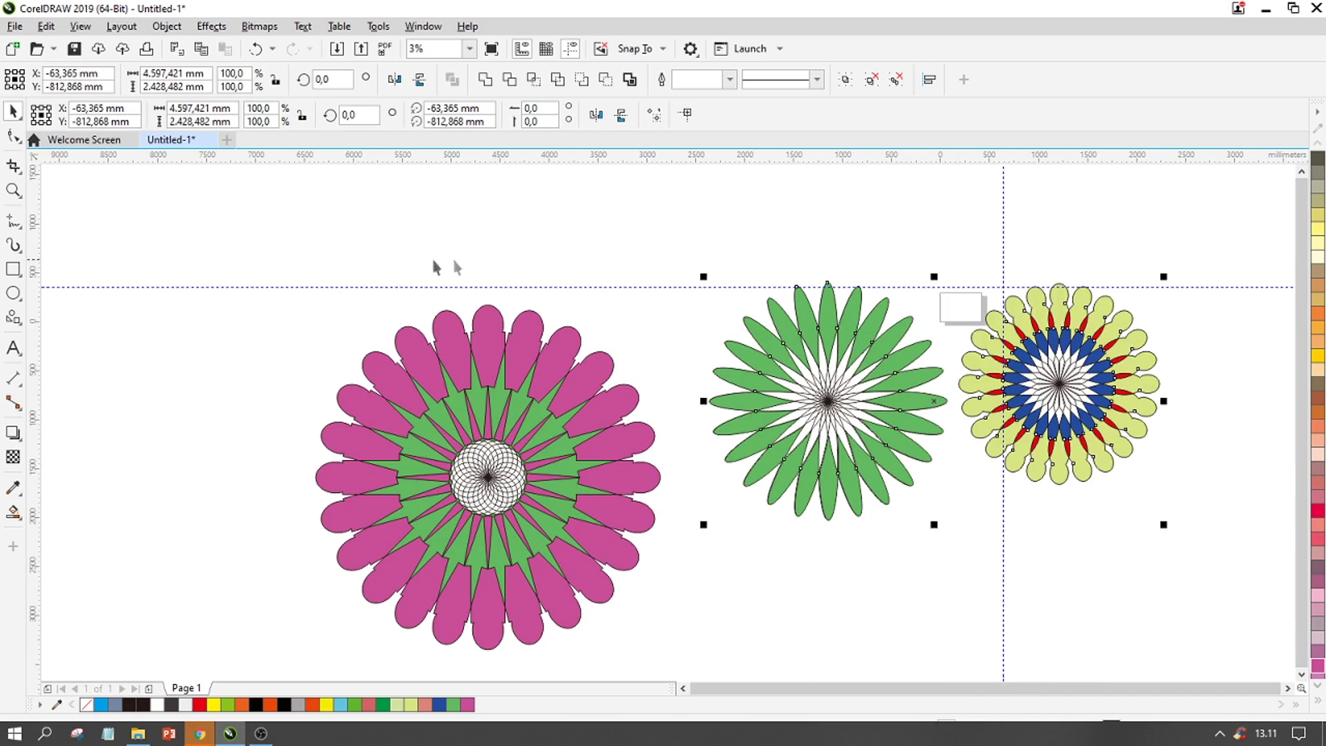
left_click_drag(263, 227, 694, 653)
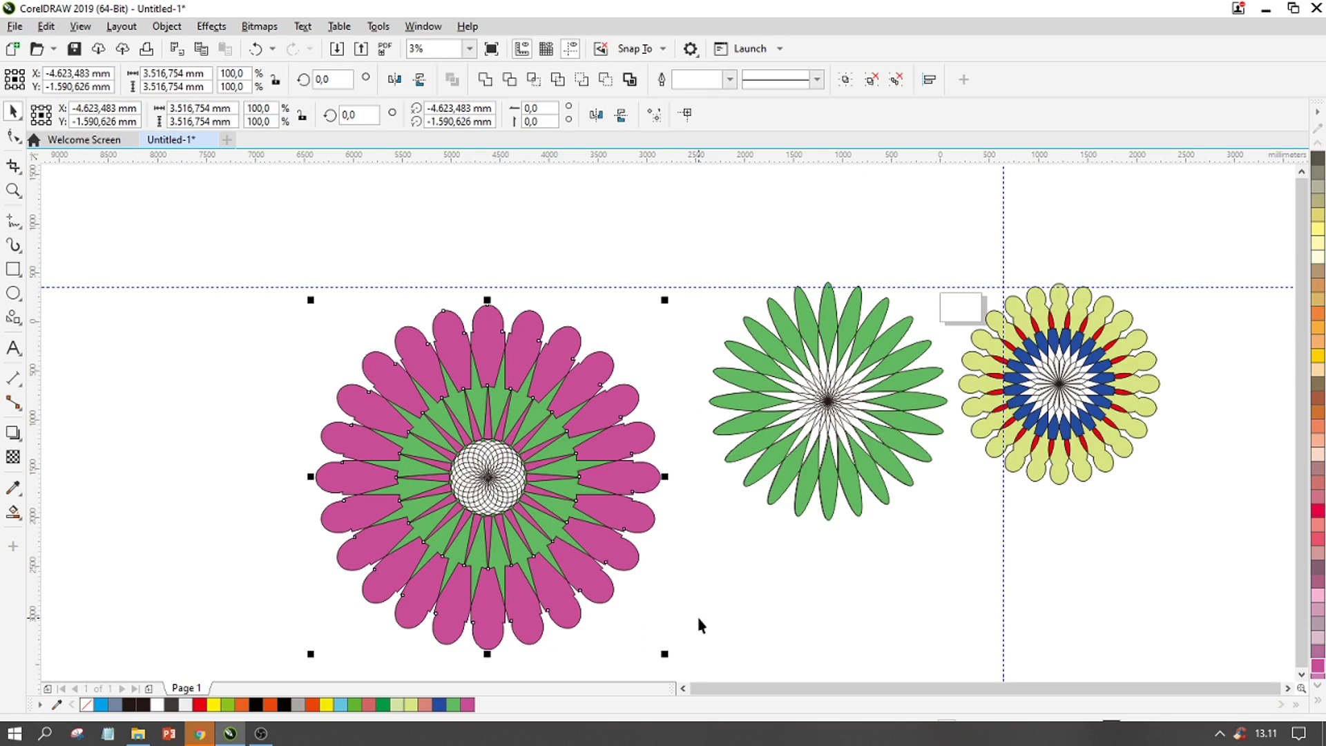